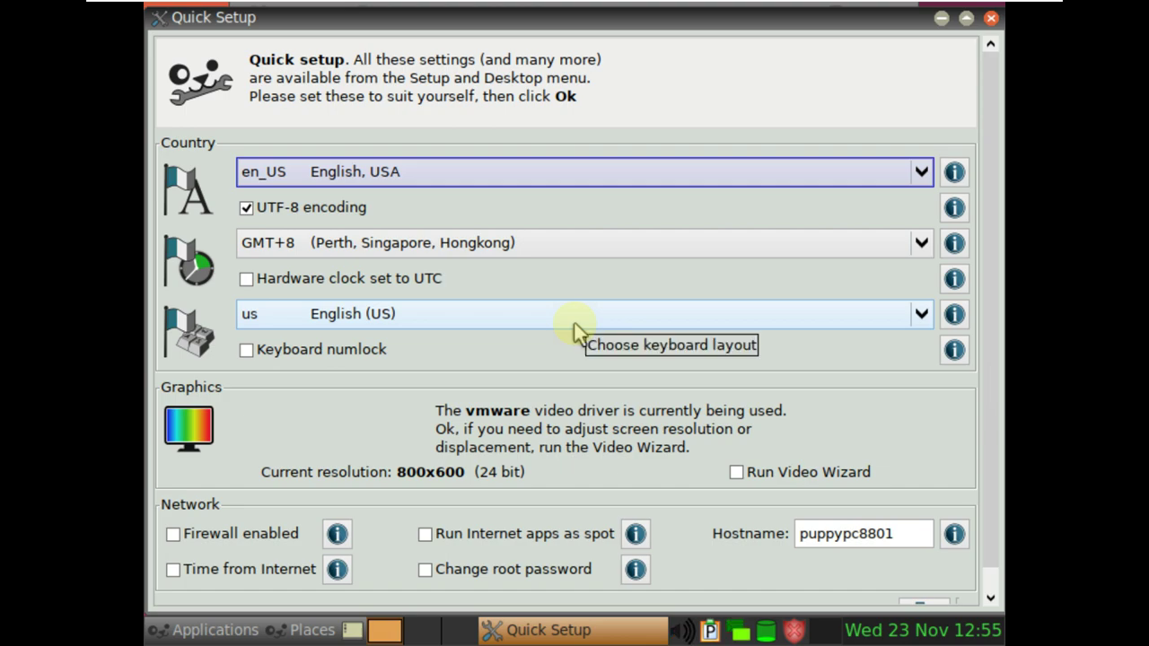
Set the time zone to America/Los_Angeles, apply the quick setup settings, and dismiss the resulting notice.
click(466, 244)
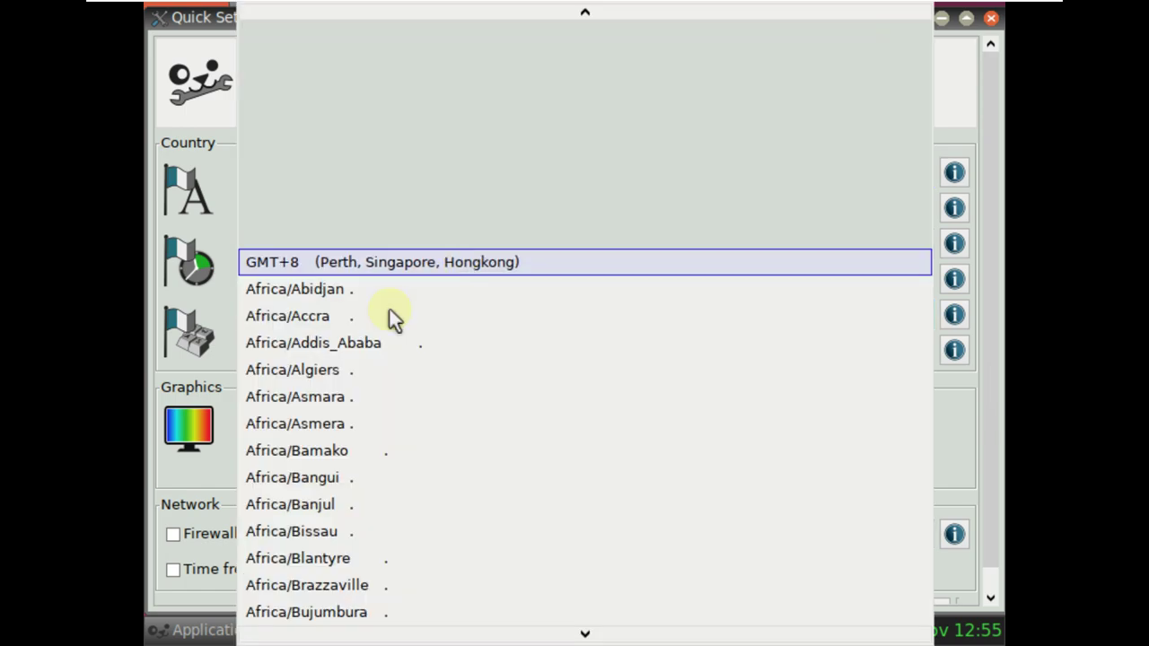
scroll(344, 415, down, 7)
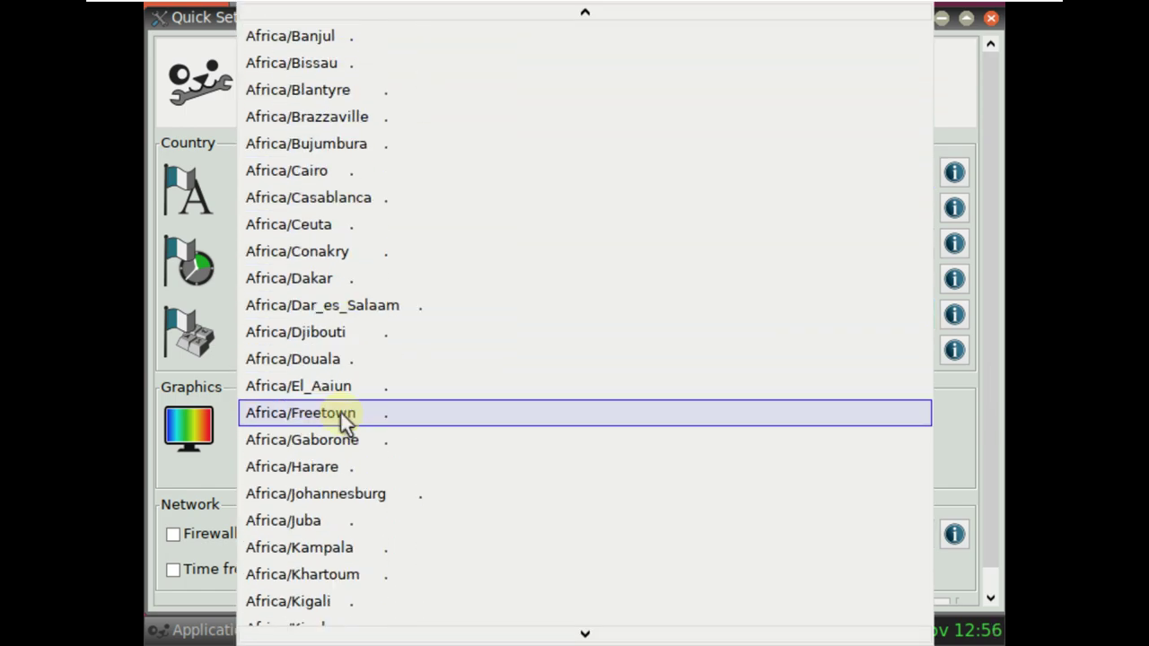
scroll(344, 420, down, 7)
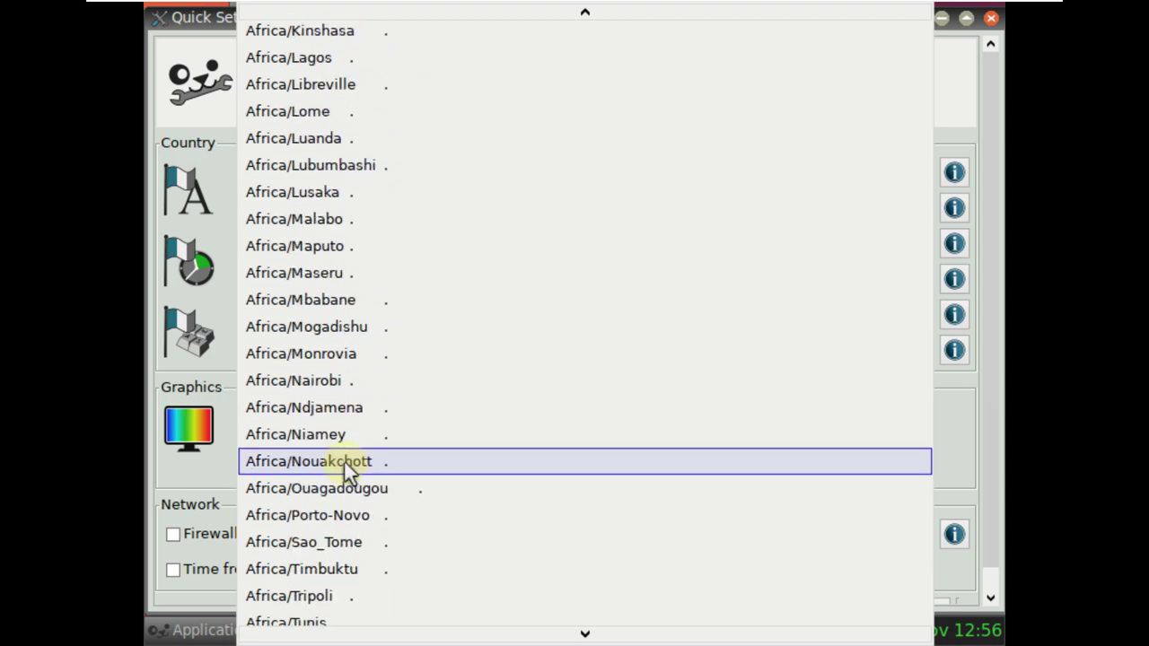
scroll(345, 462, down, 6)
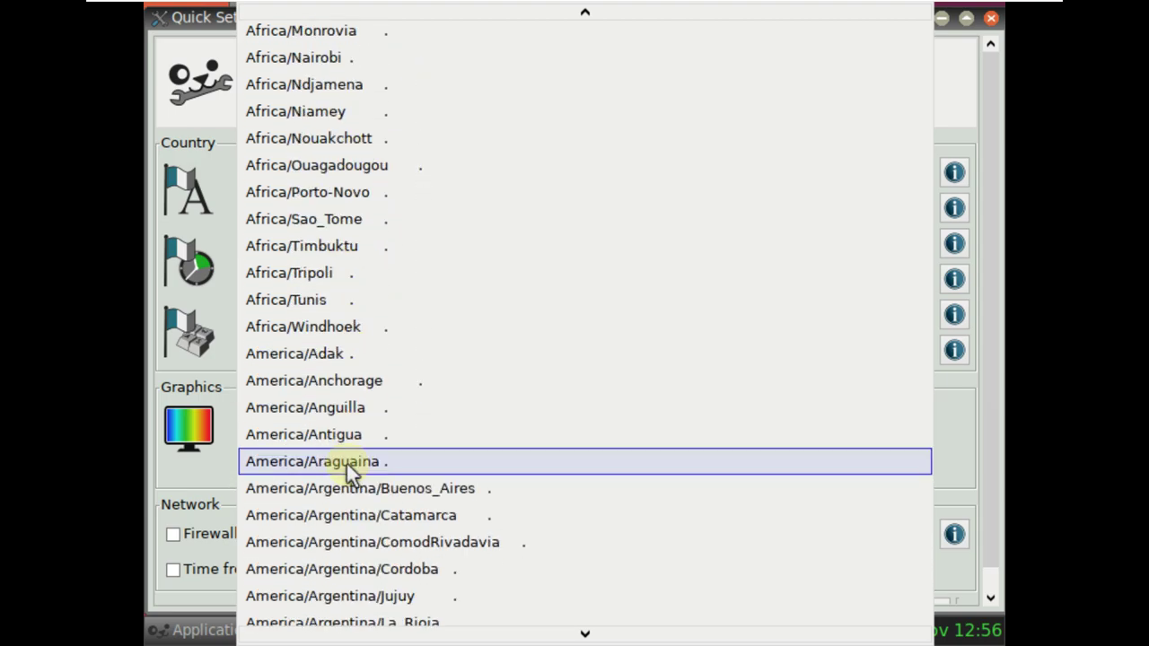
scroll(346, 466, down, 6)
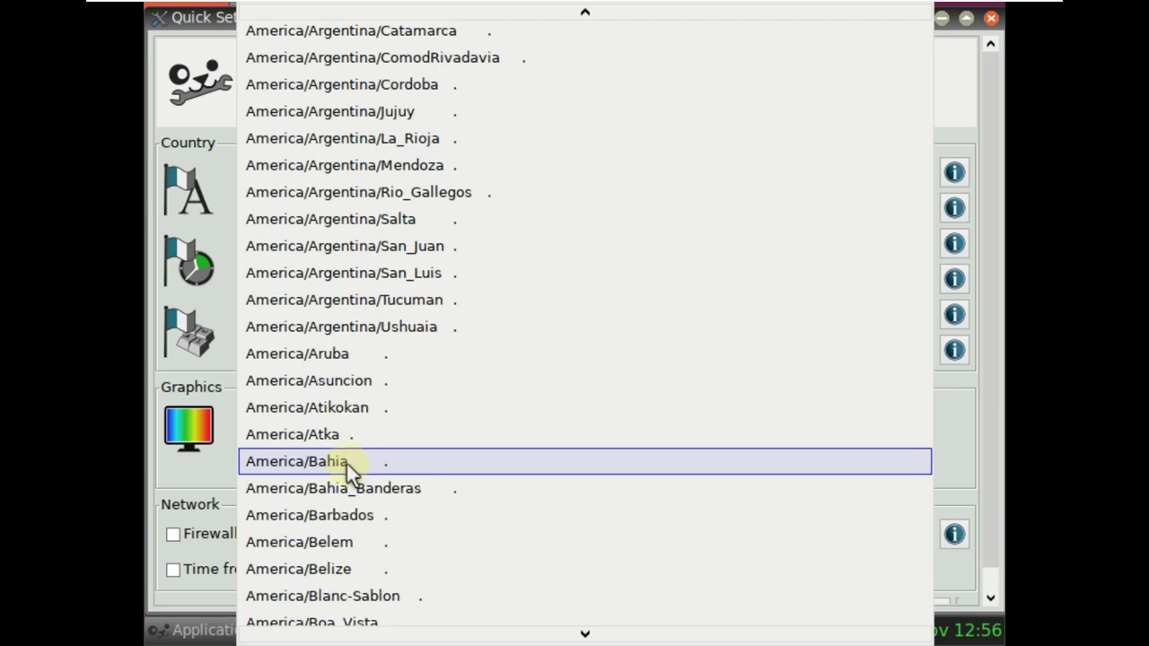
scroll(347, 464, down, 5)
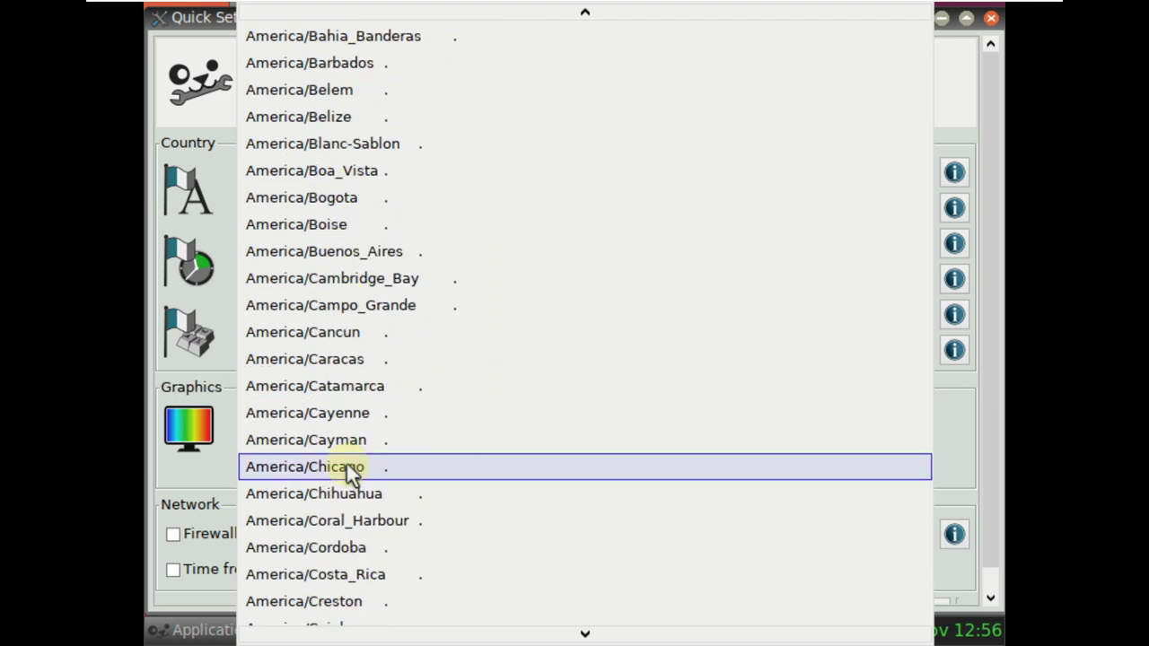
scroll(347, 465, down, 6)
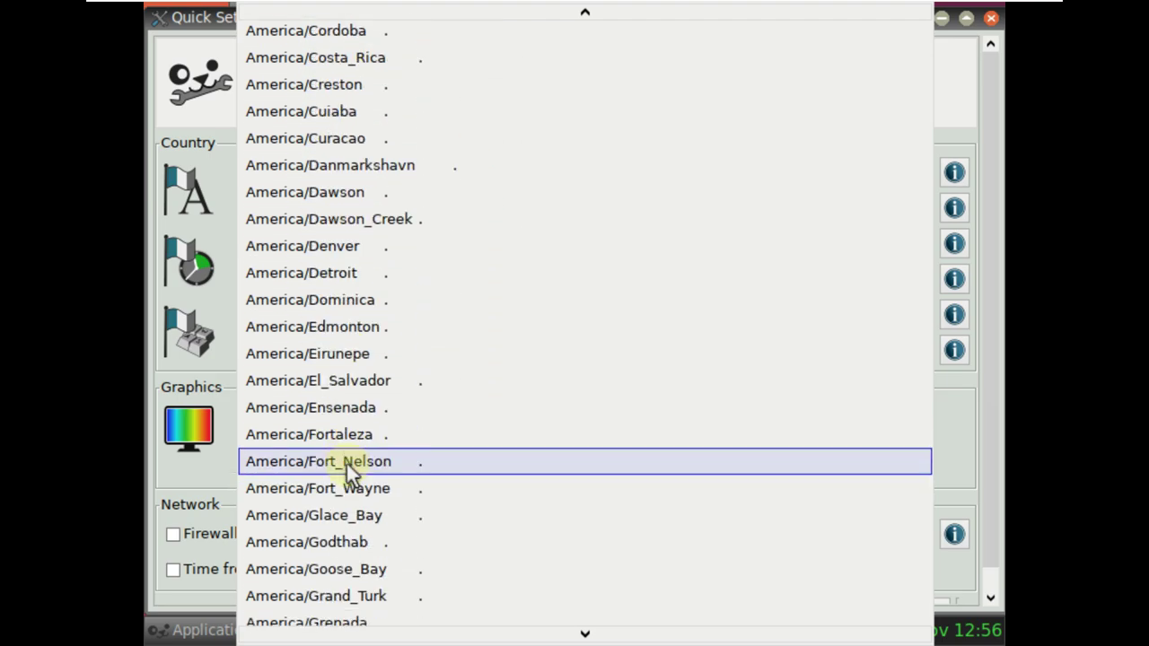
scroll(346, 464, down, 5)
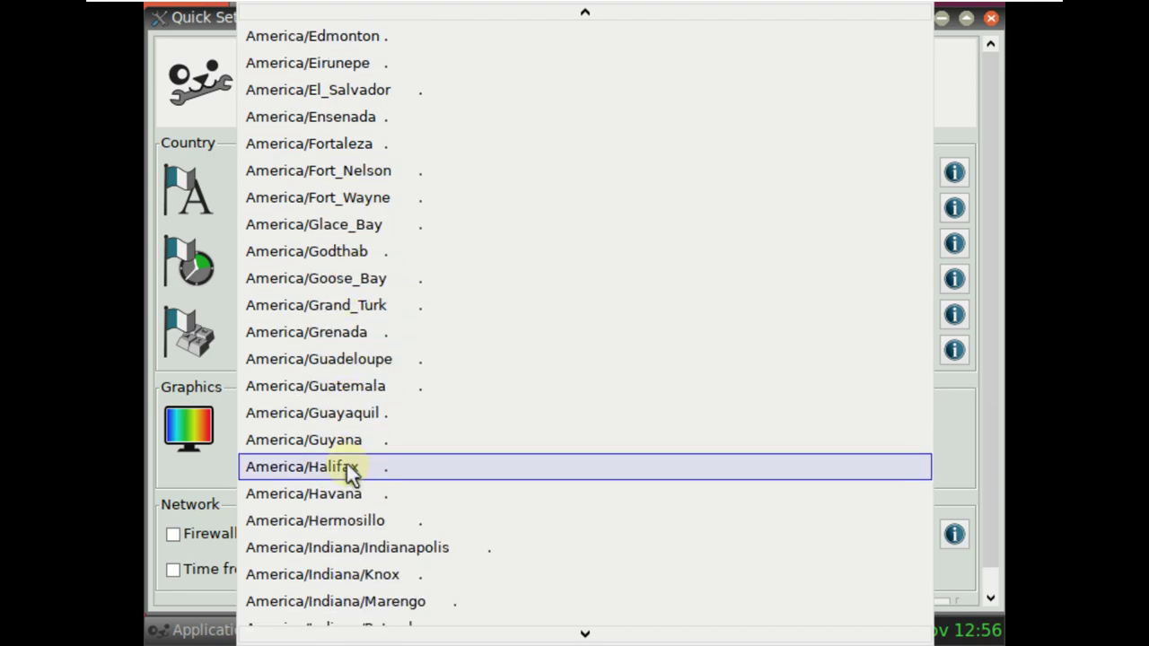
scroll(346, 464, down, 4)
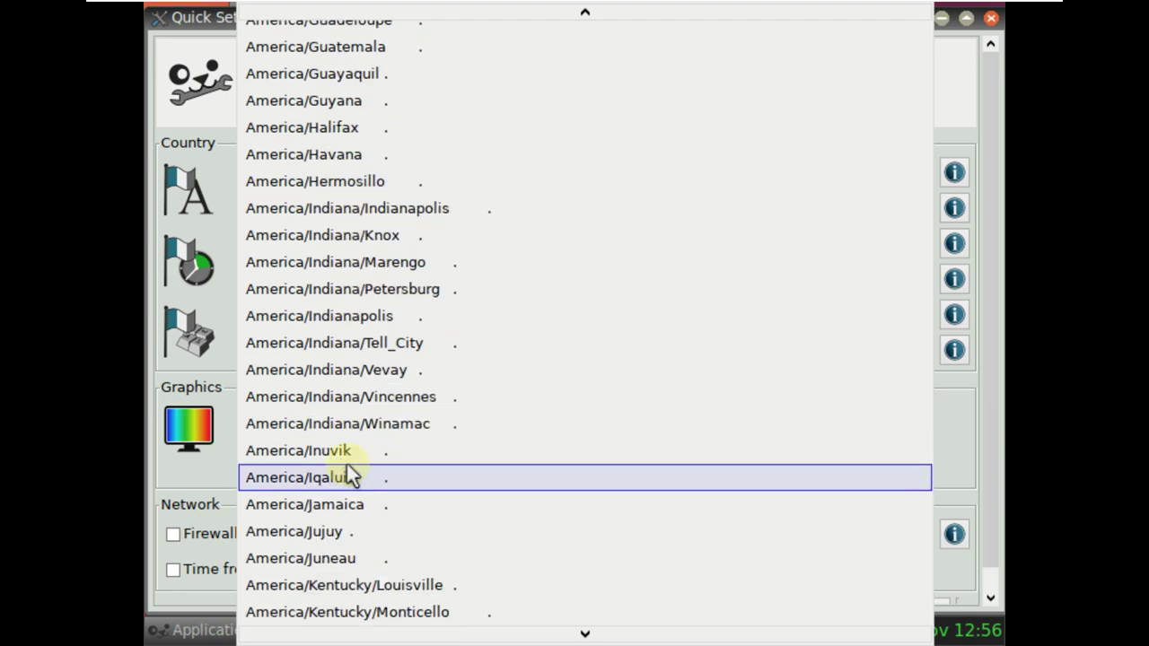
scroll(347, 465, down, 6)
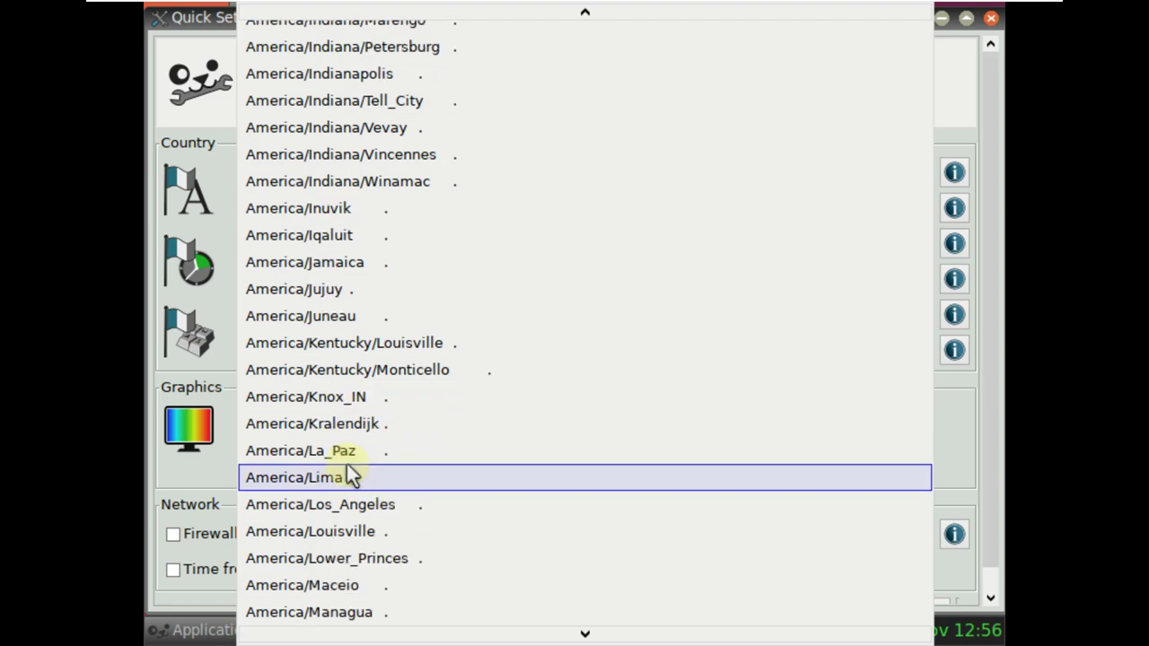
click(379, 495)
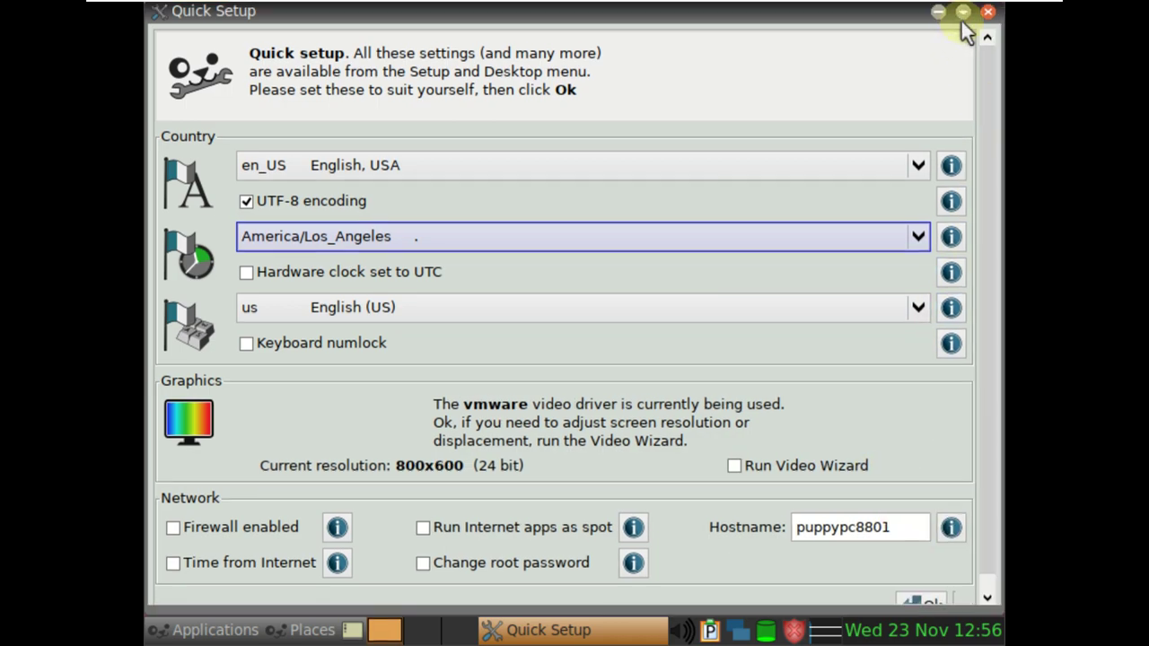
click(944, 595)
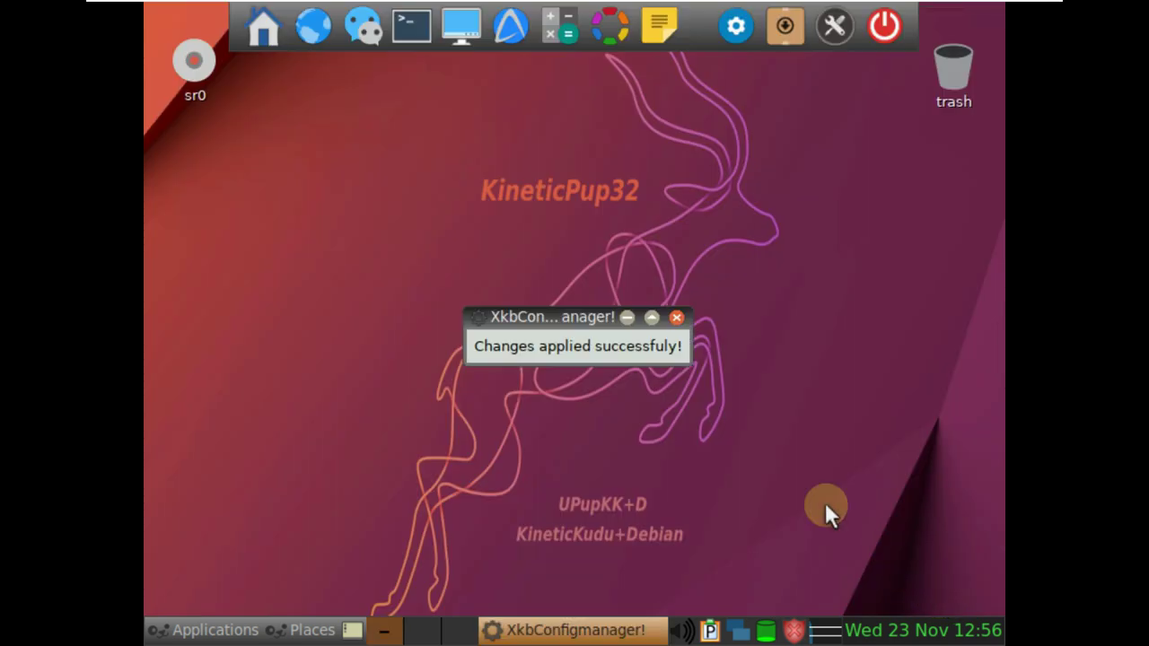
click(672, 319)
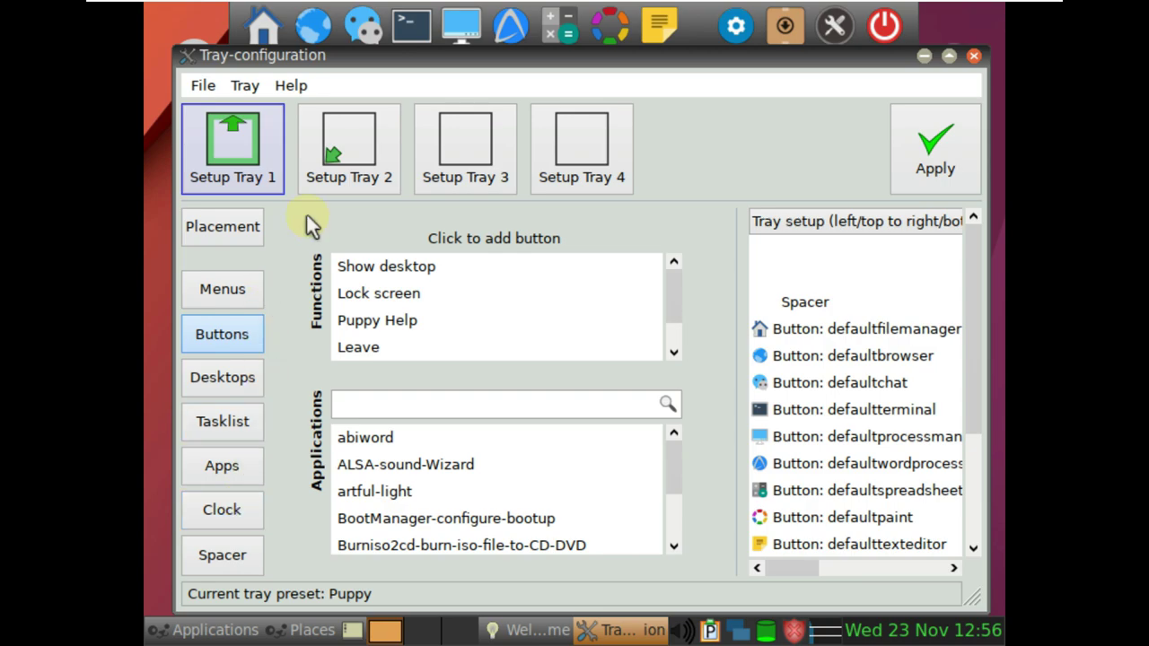
View the help on JWM tray configuration, and close both the help and the tray configuration.
click(291, 85)
click(302, 112)
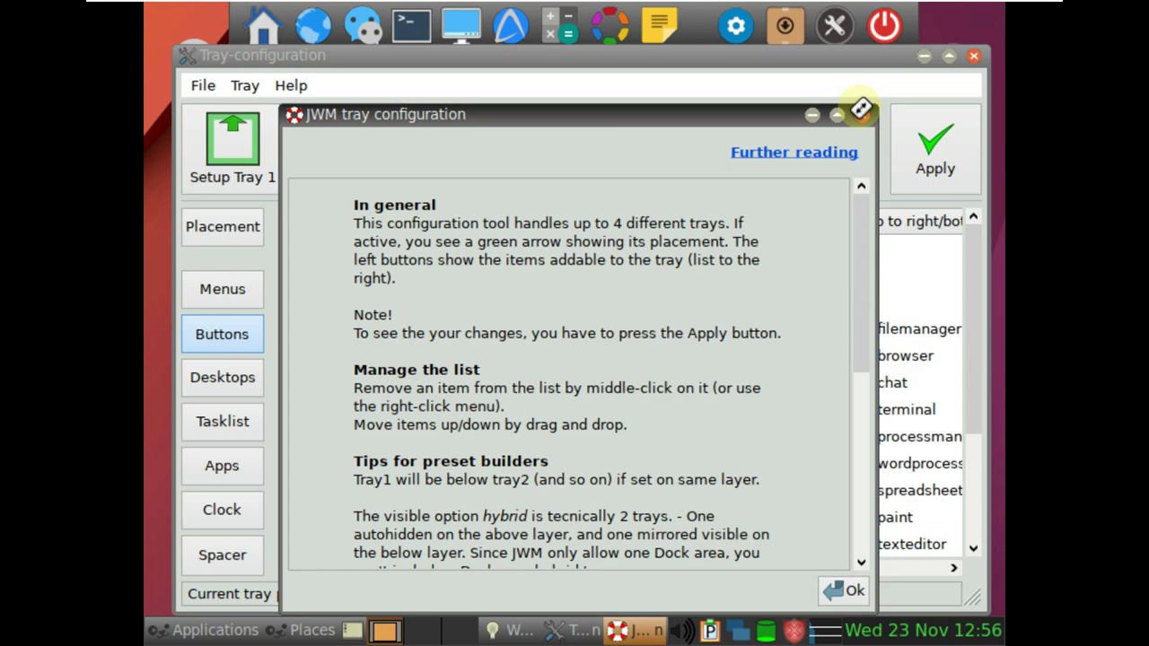
click(862, 115)
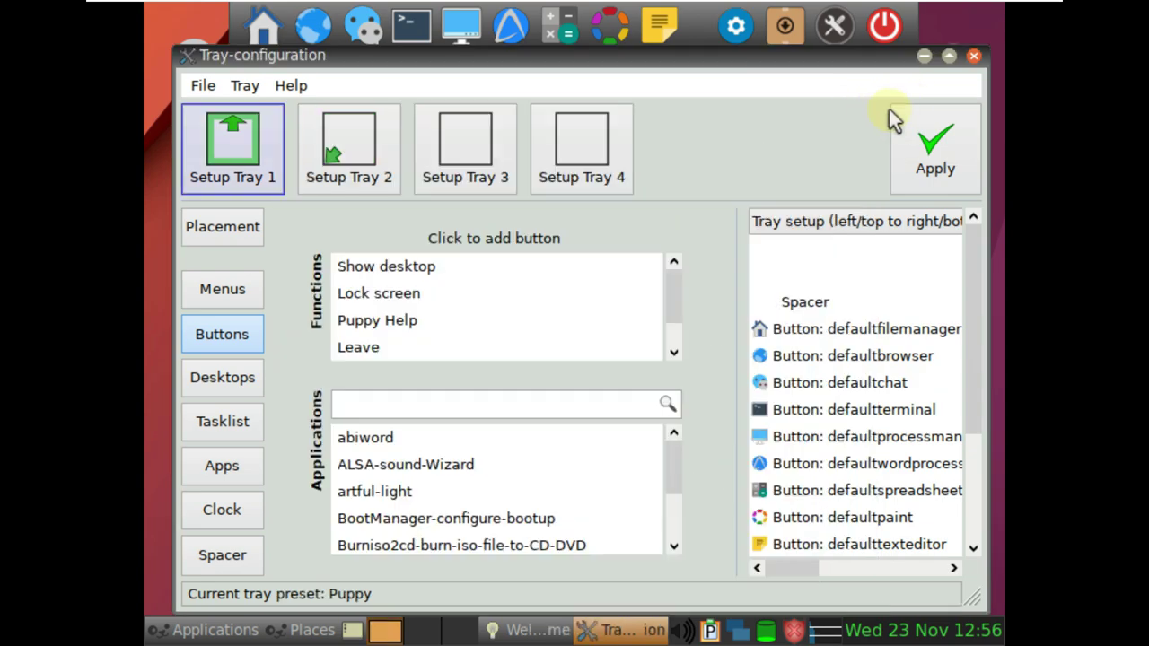
click(974, 57)
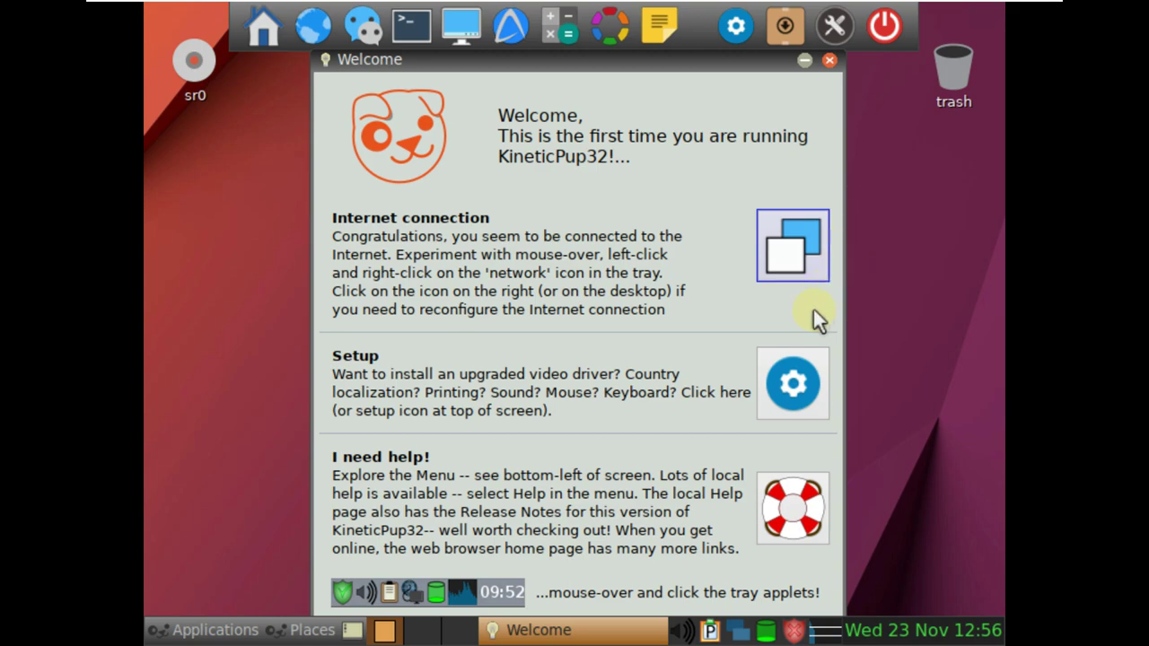
Change the screen resolution to 1360x768 at 60.02 with the xrandr option of the graphics setup and keep it permanently.
click(787, 381)
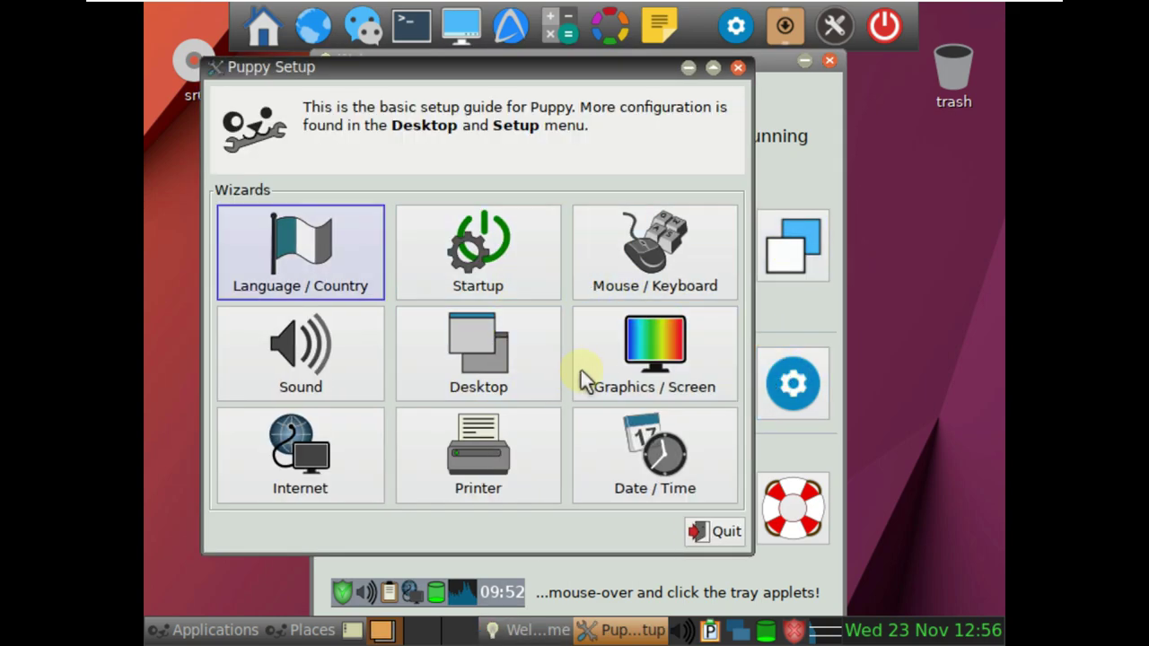
click(589, 365)
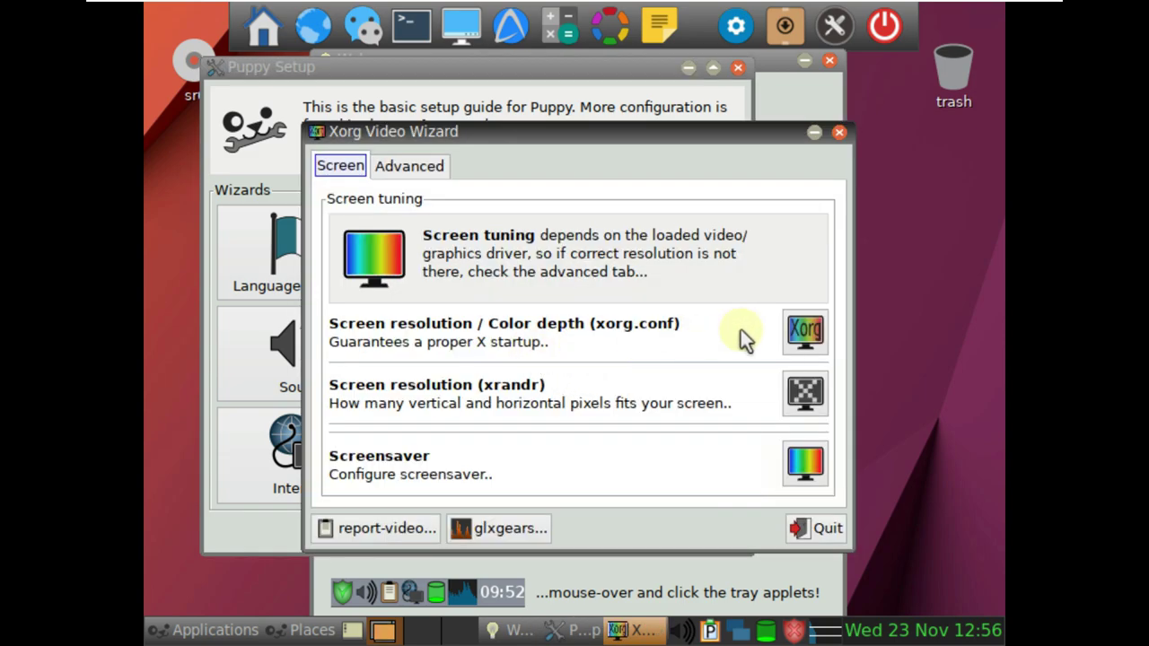
click(813, 392)
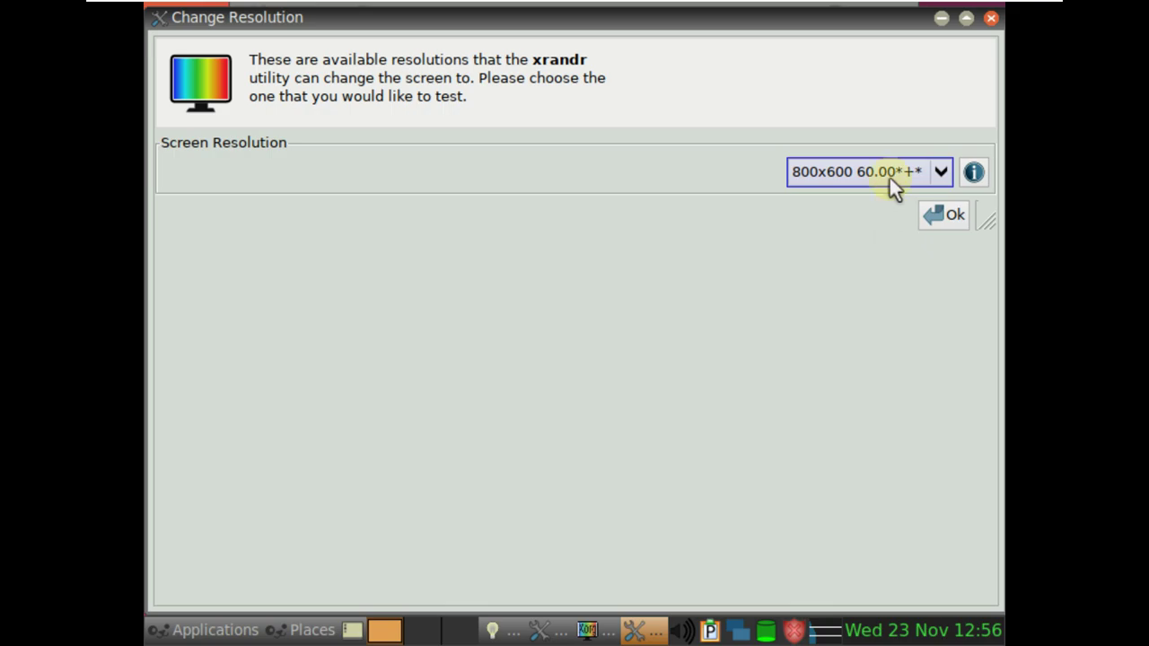
click(887, 173)
click(879, 440)
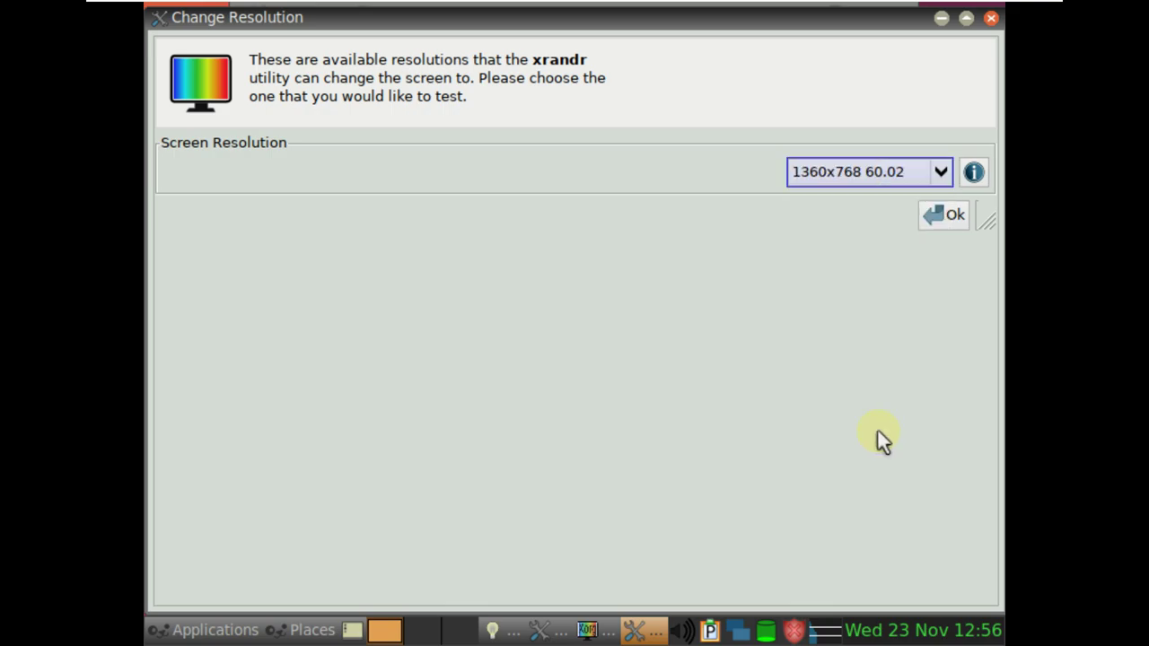
click(936, 217)
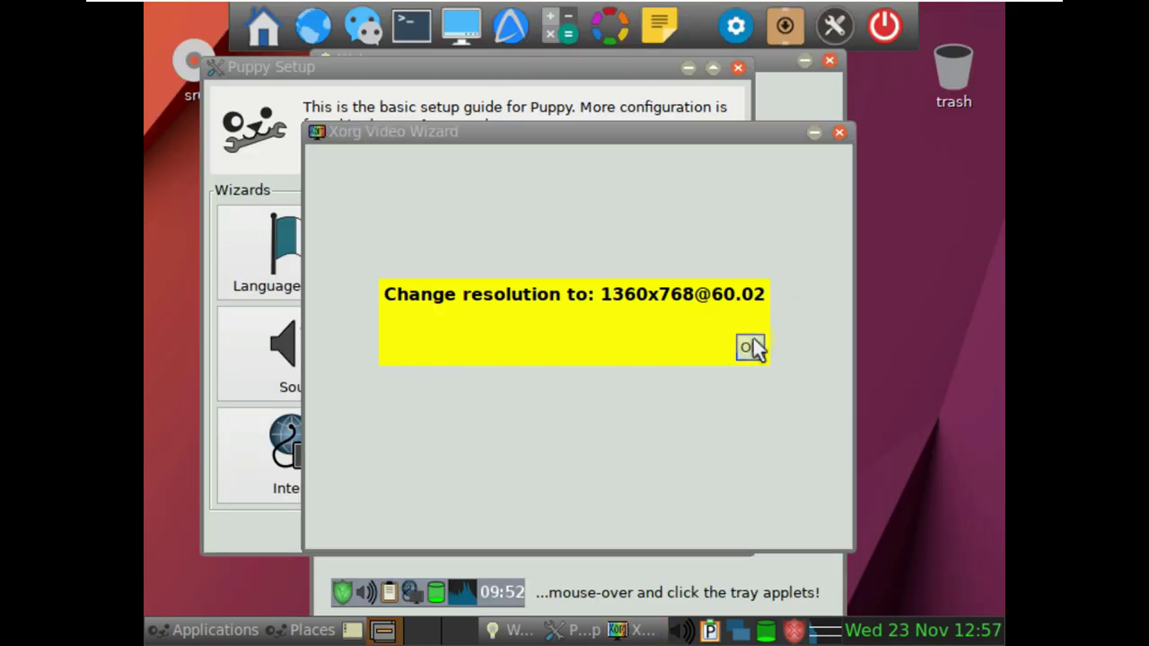
click(751, 348)
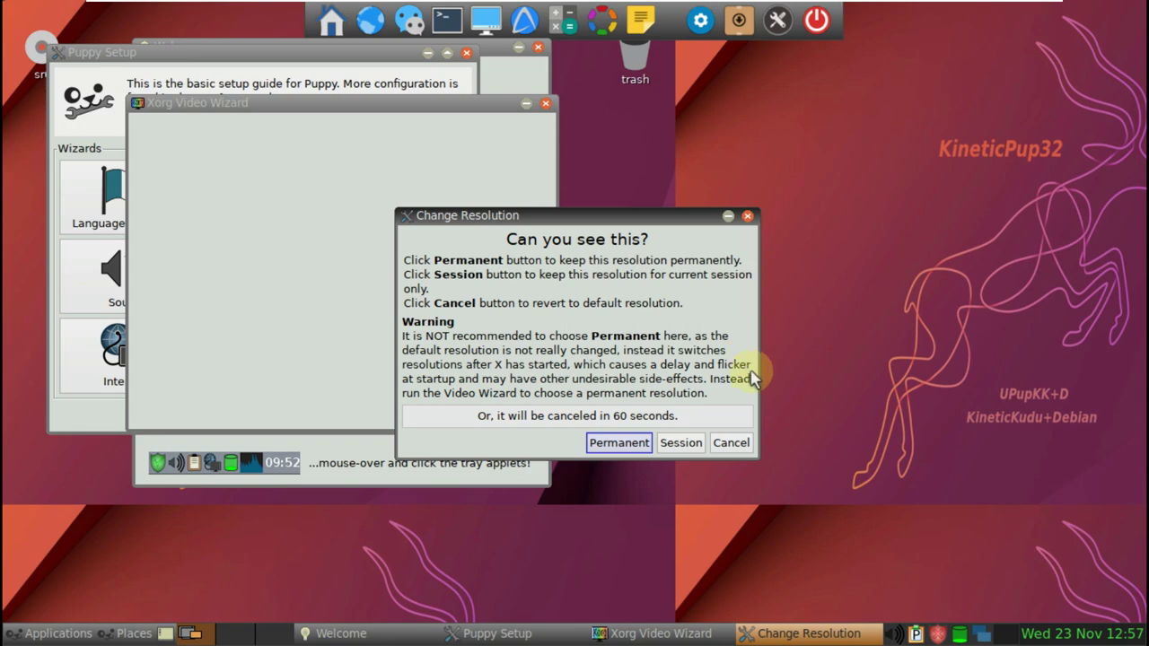
click(619, 442)
Move the Xorg Video Wizard aside, look over its advanced options, and close the wizard.
drag(467, 105, 733, 152)
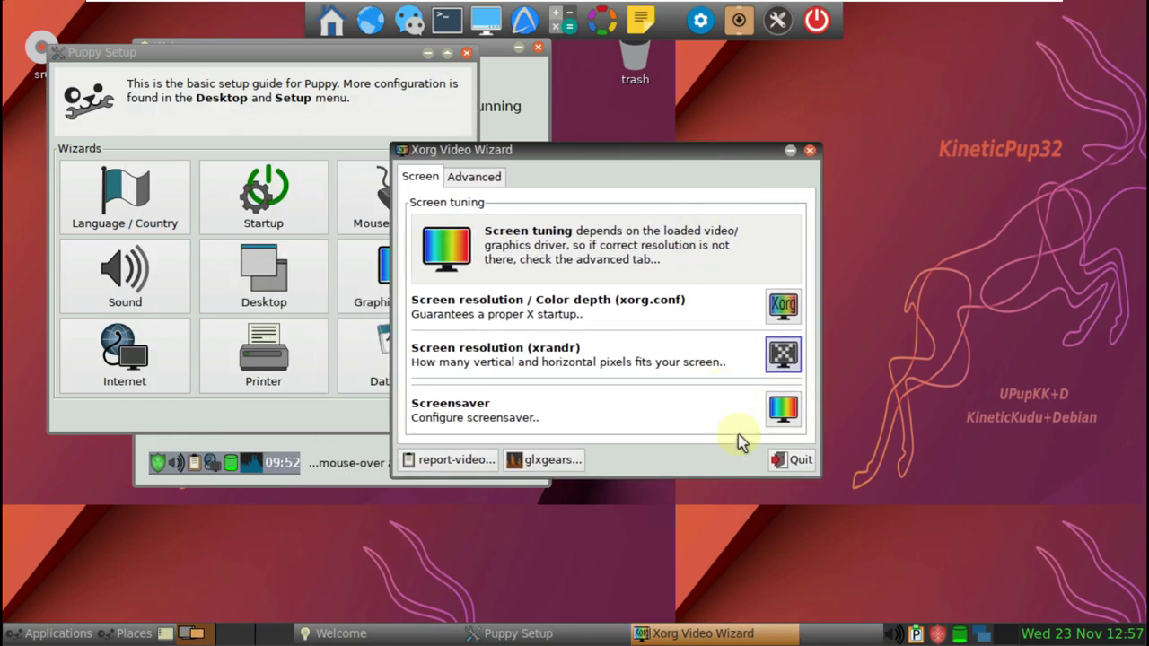
click(485, 180)
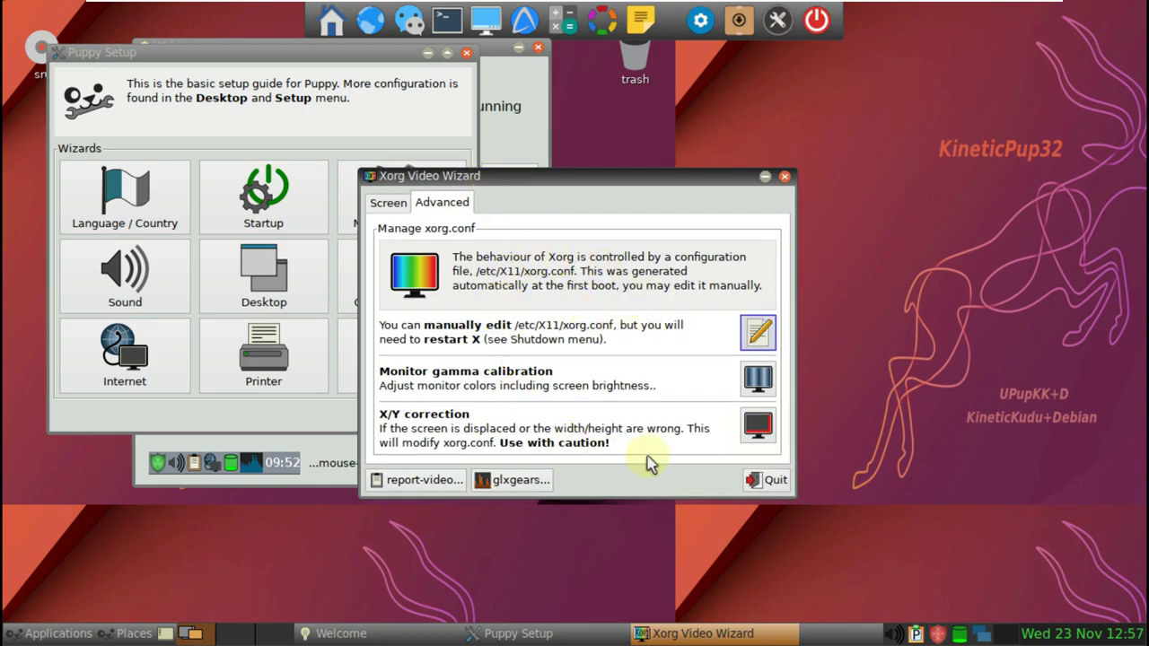
click(382, 205)
click(779, 174)
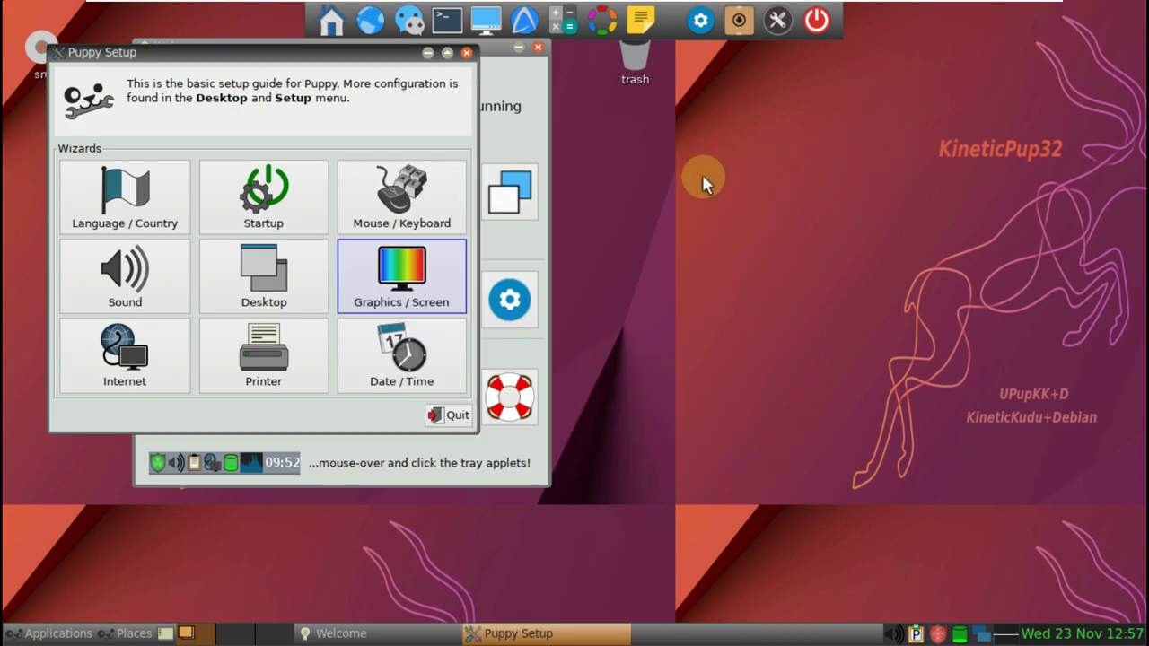
Move Puppy Setup clear of the Welcome window, and open the language and country settings and accept them as they are.
drag(381, 52, 811, 138)
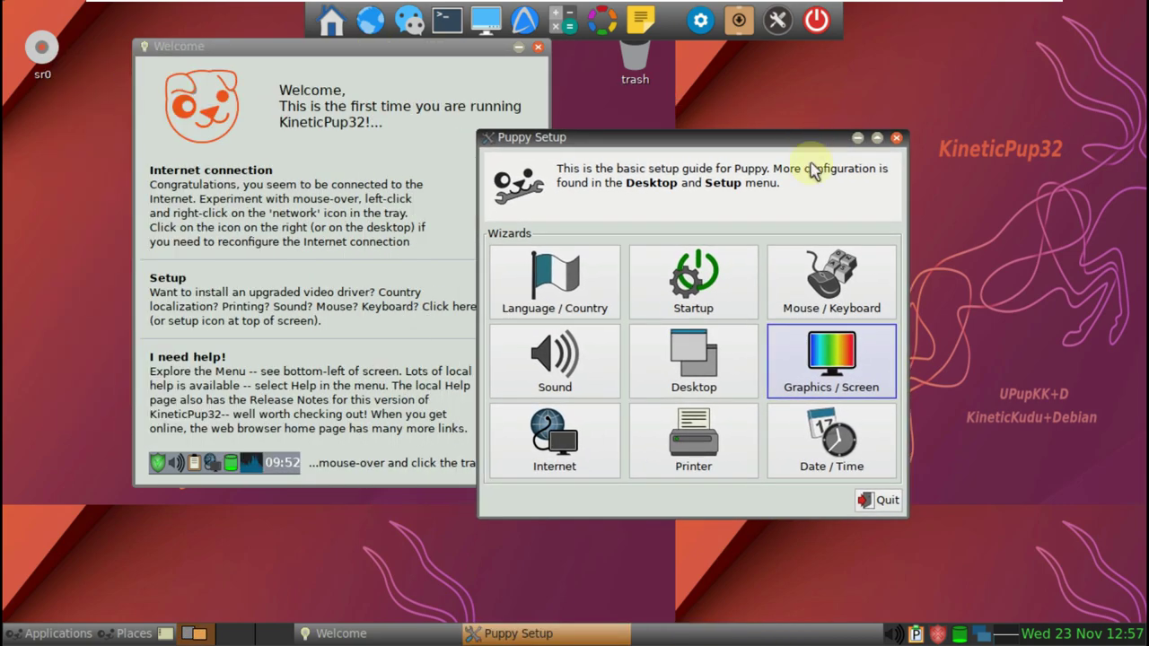
click(545, 299)
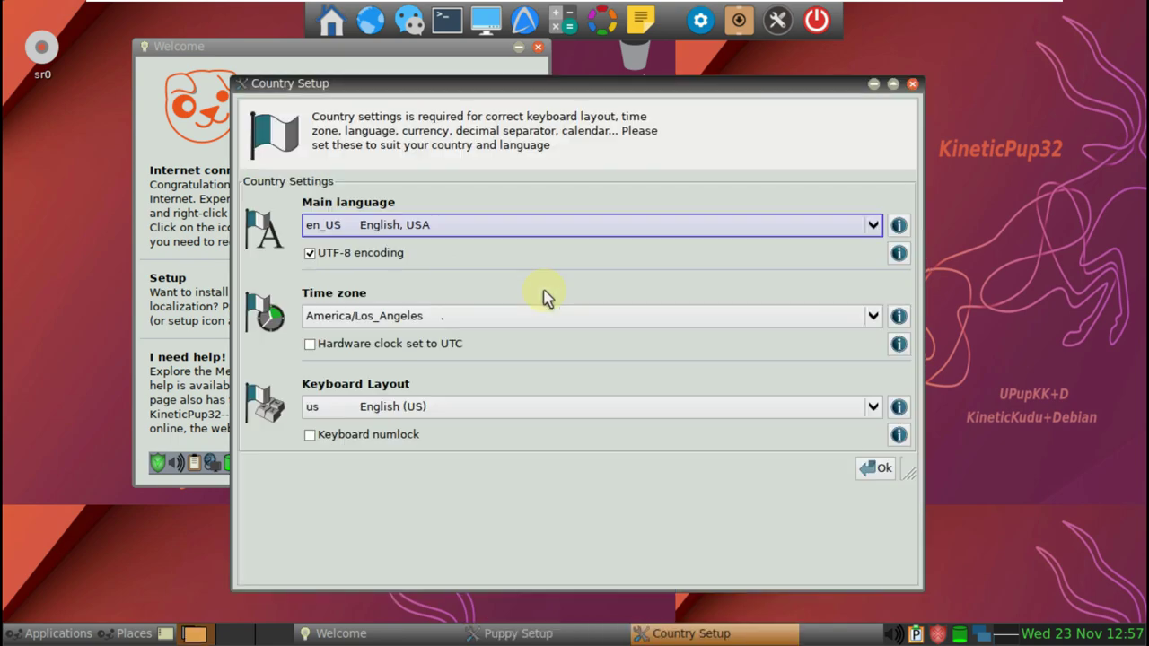
click(880, 470)
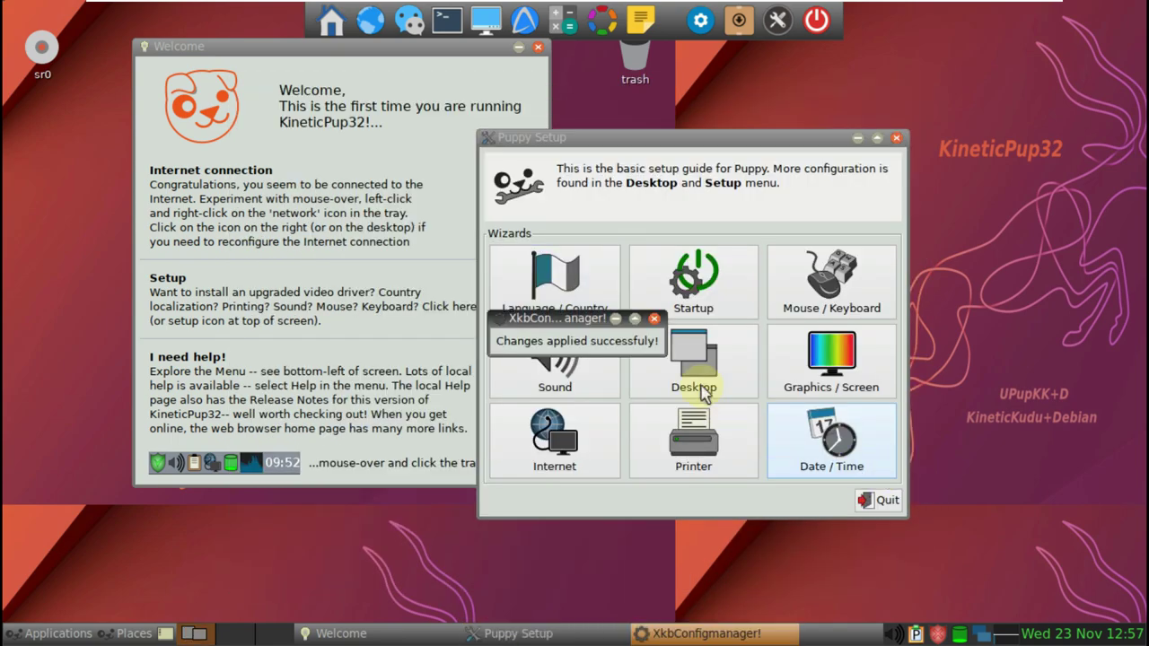
Look through the Startup Manager's SFS-packages, Modules, Swapfile and Microcode fixes sections and close it.
click(687, 281)
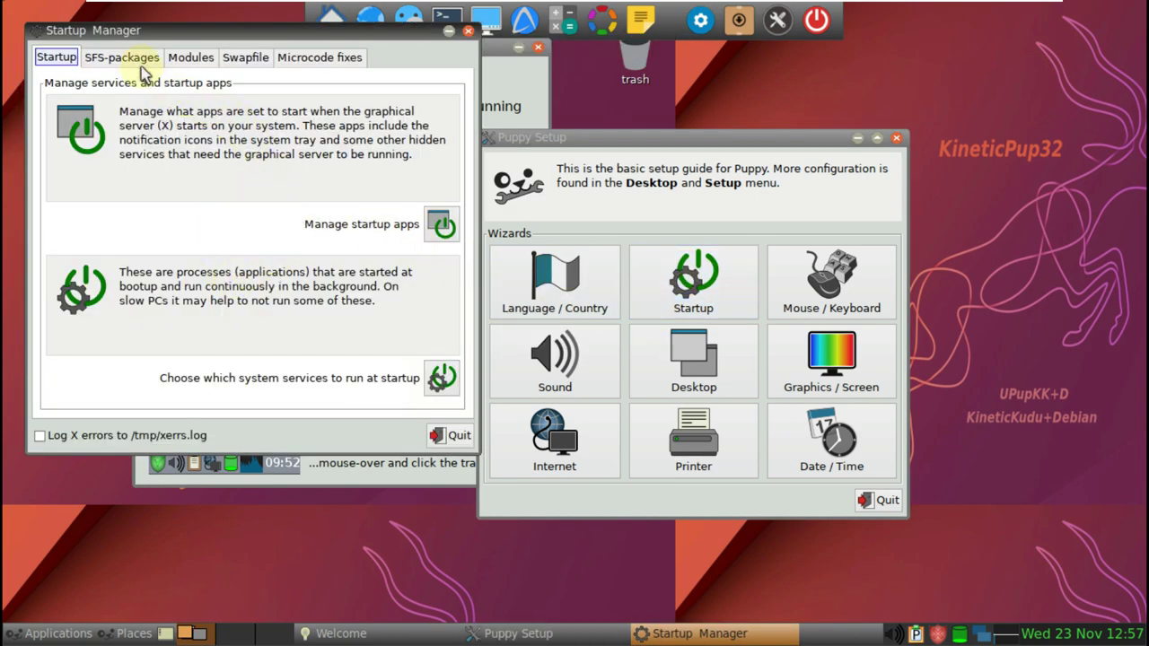
click(133, 61)
click(184, 57)
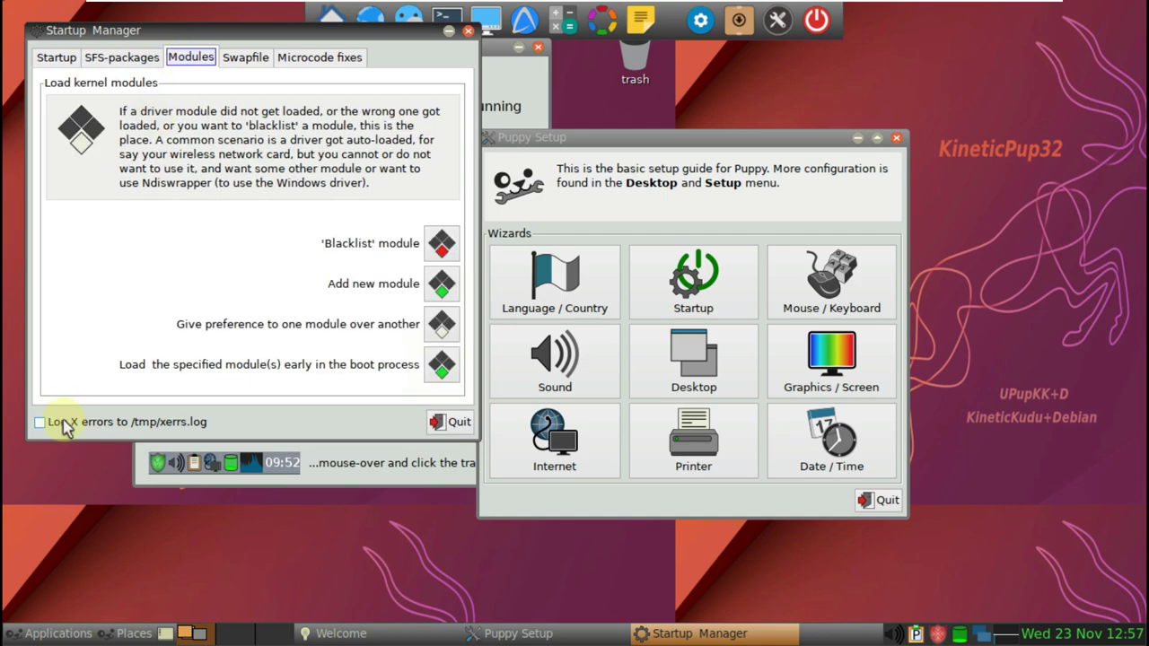
click(261, 59)
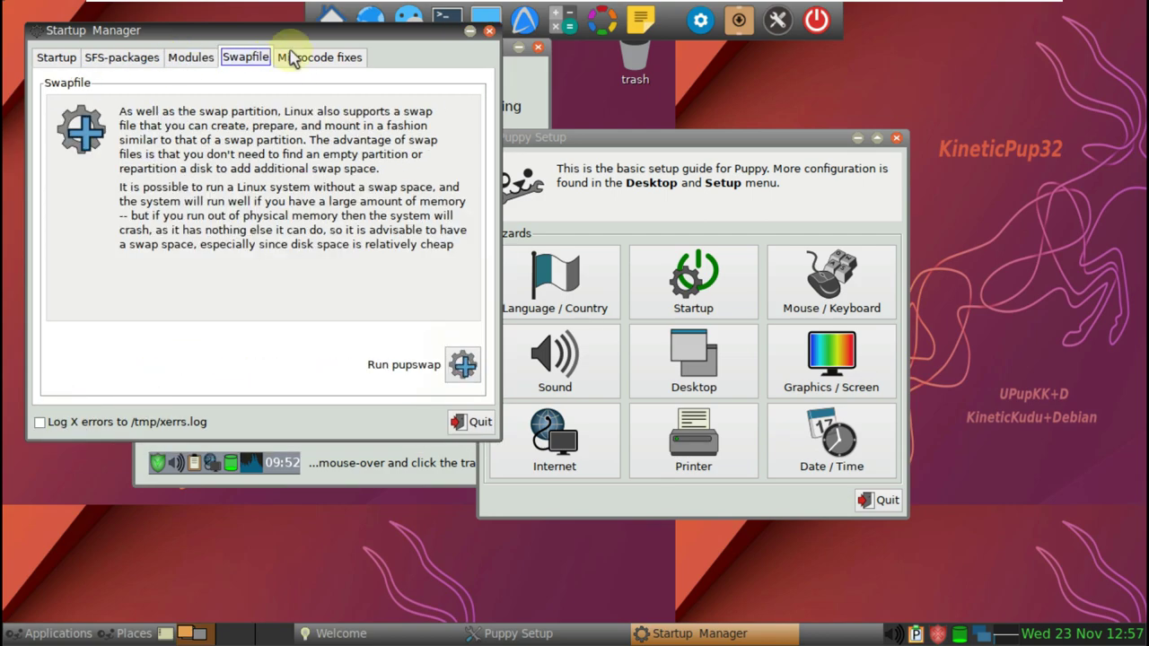
click(299, 59)
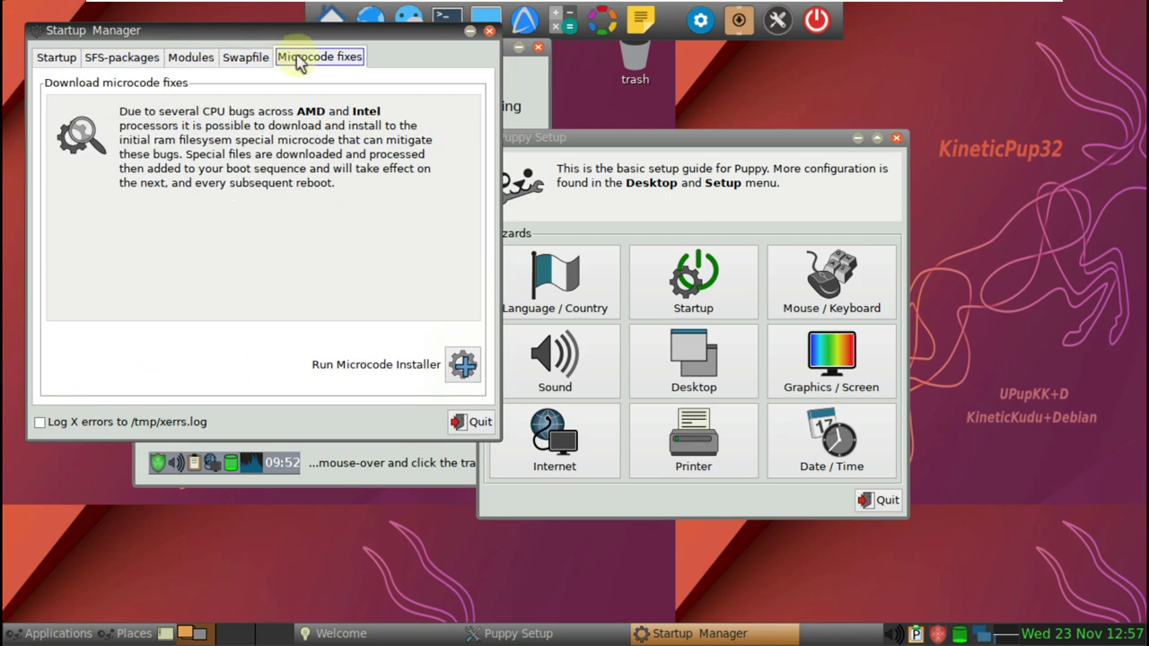
click(490, 33)
View the mouse and keyboard Input Wizard and the Sound Wizard, closing each one.
click(796, 289)
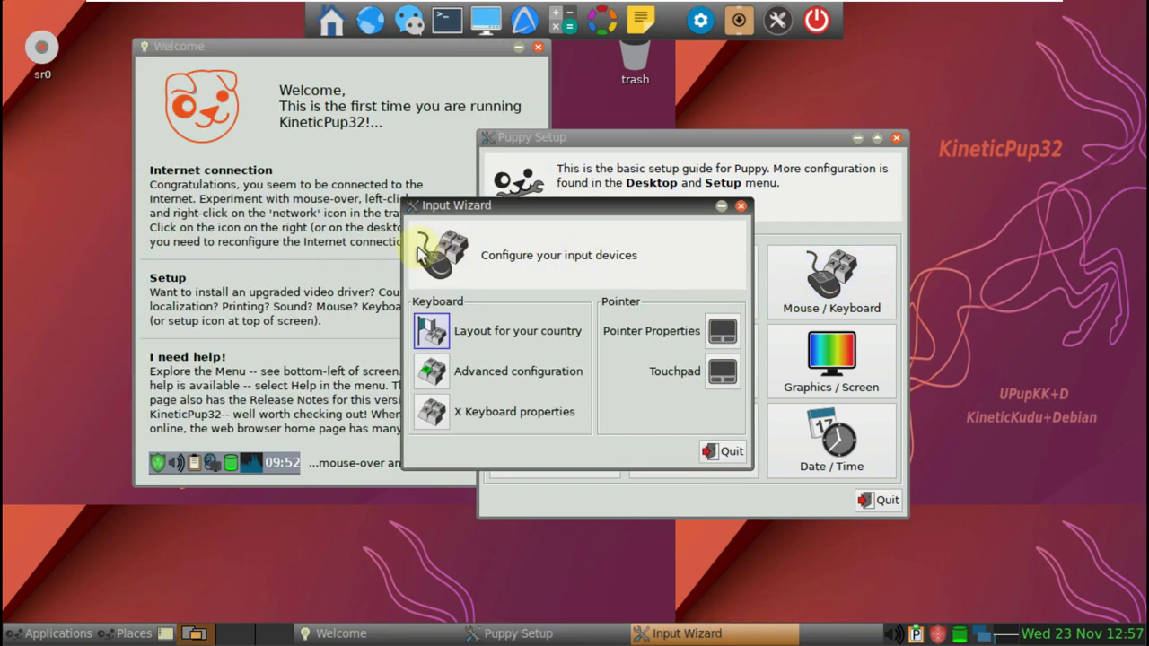
click(742, 208)
click(598, 354)
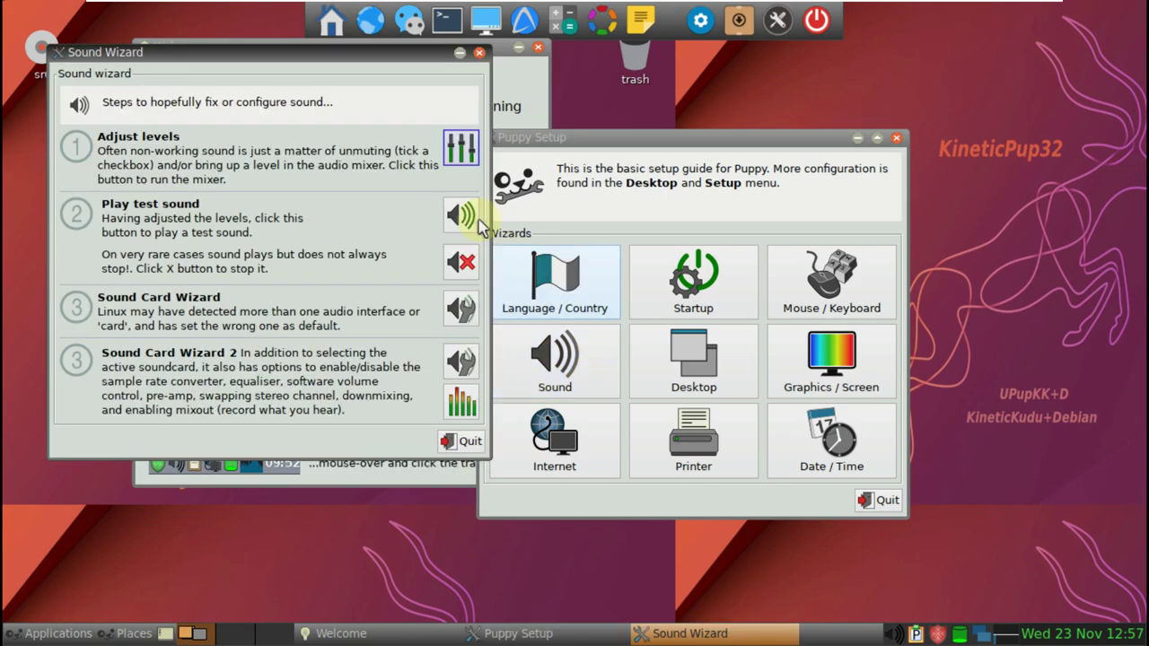
click(480, 52)
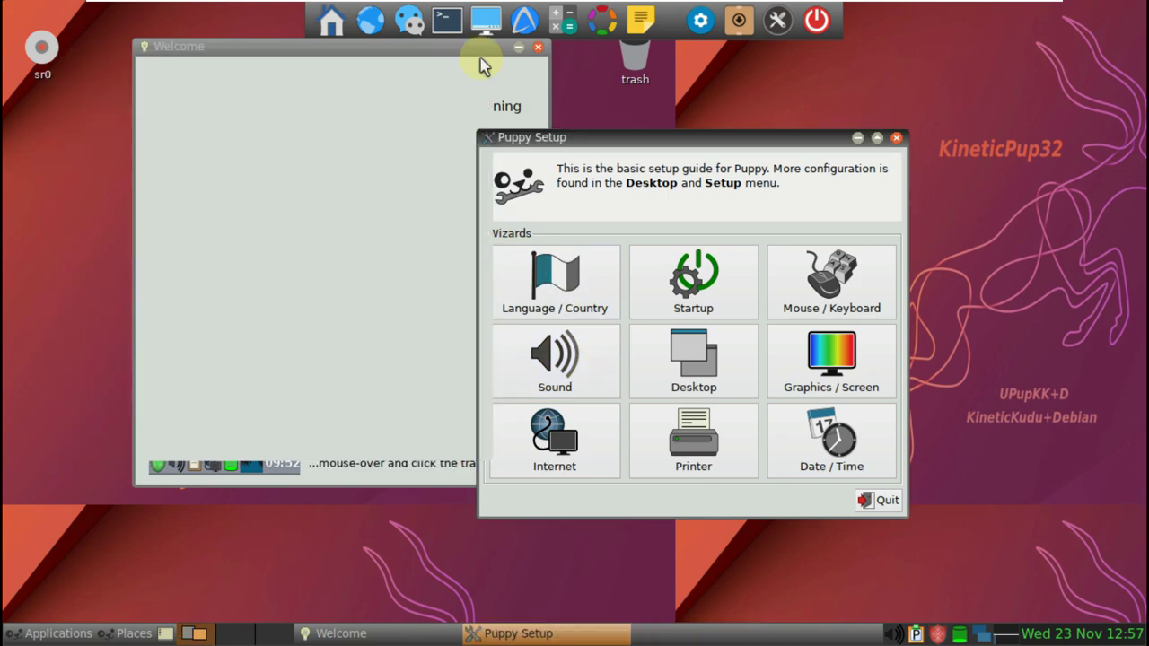
Open the Puppy Desktop settings and look at the Windows and Menu options.
click(693, 355)
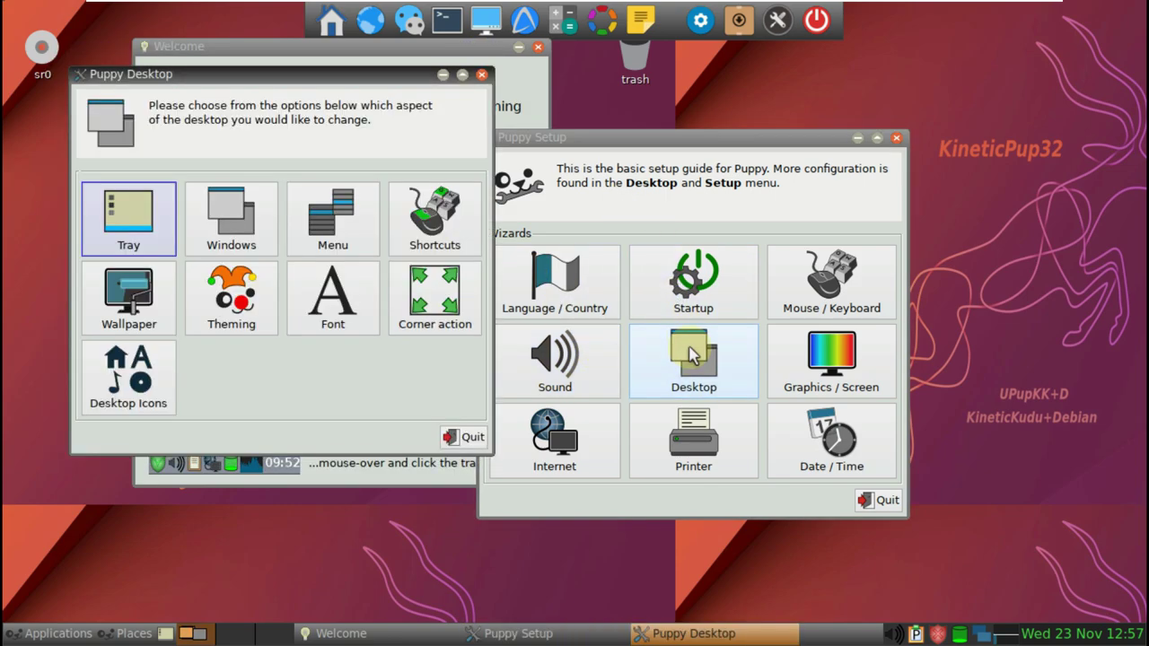
click(248, 231)
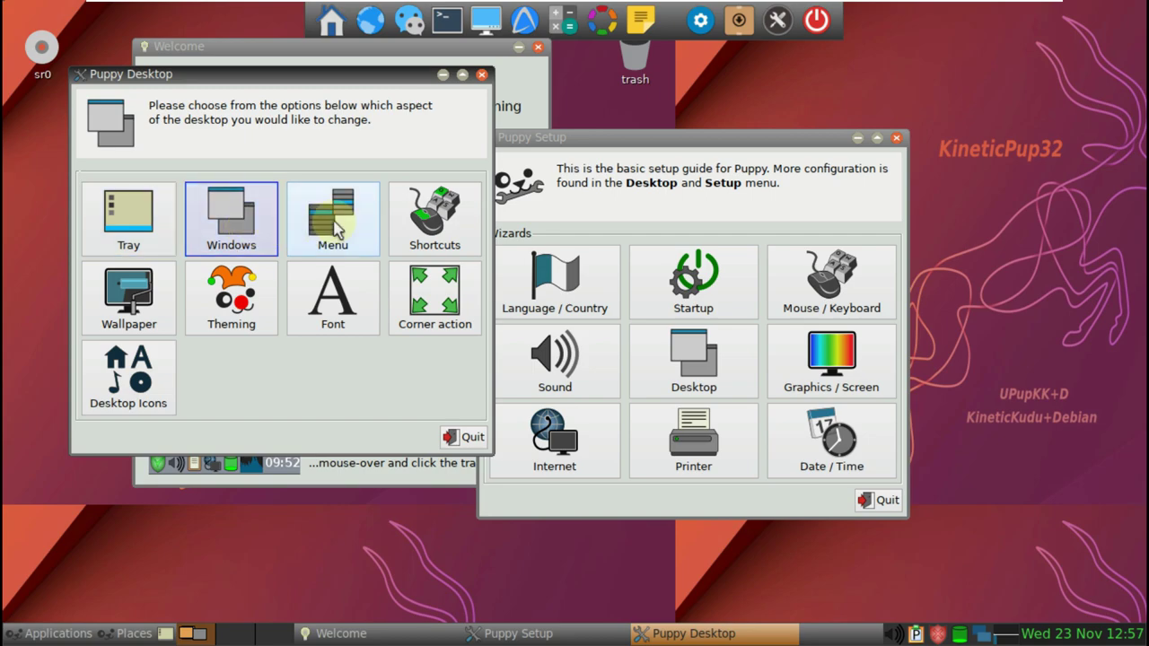
click(462, 96)
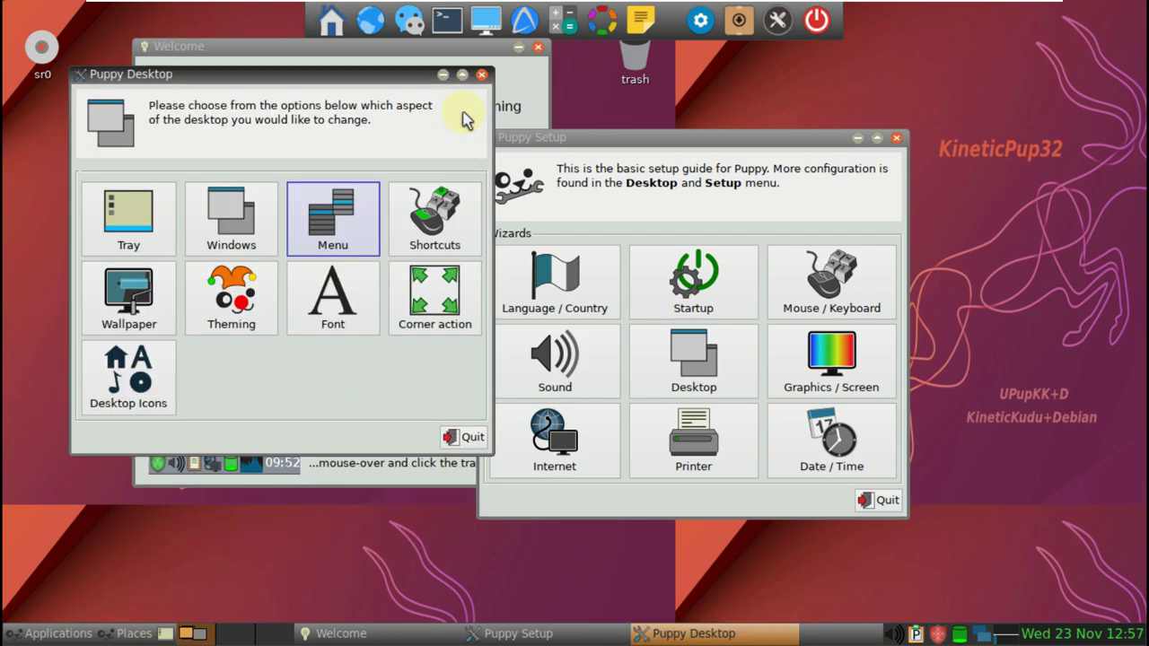
Open the wallpaper chooser and preview the images in the backgrounds folder, from 431.svg through moonlight.jpg.
click(135, 289)
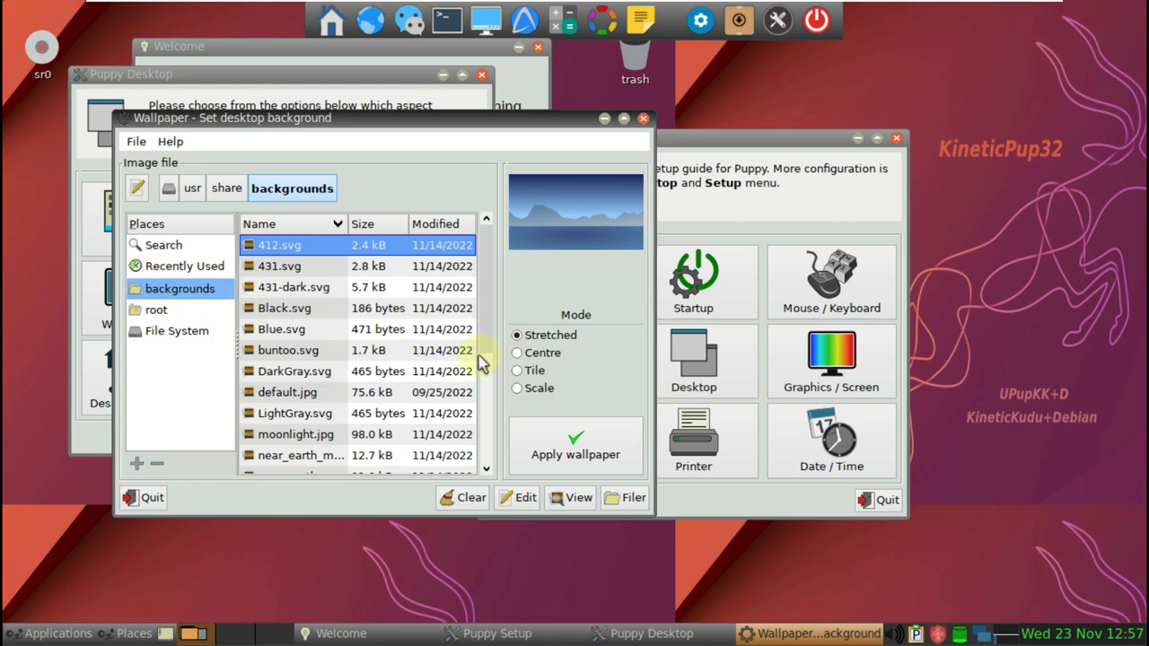
click(406, 267)
click(374, 288)
click(368, 307)
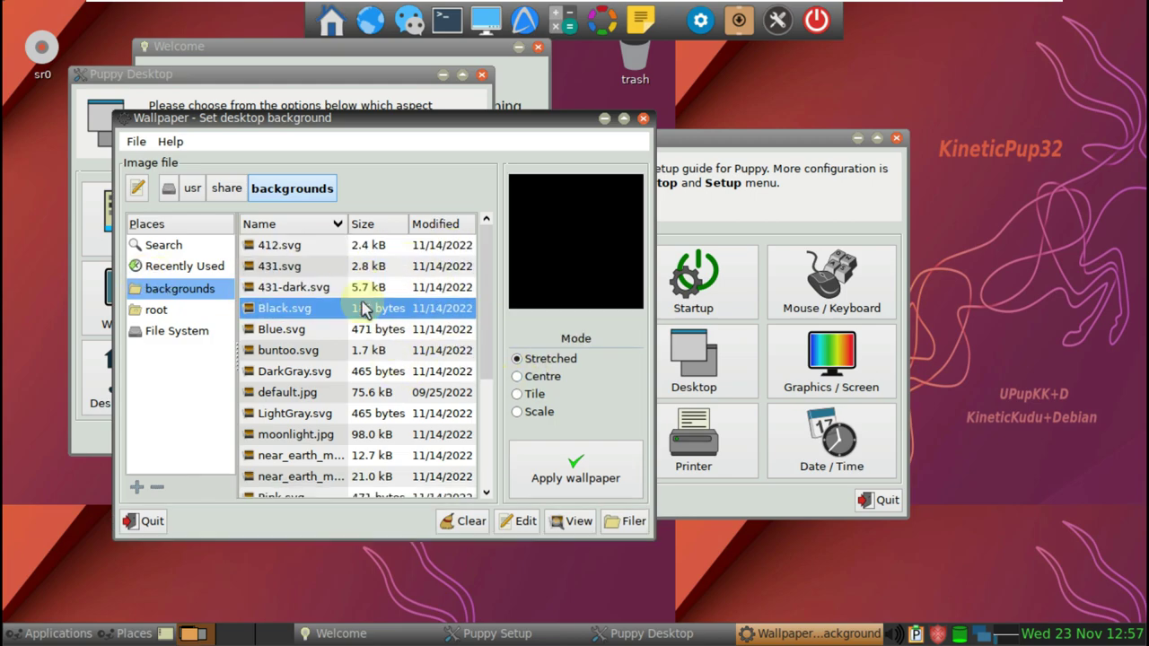
click(364, 328)
click(366, 350)
click(372, 370)
click(373, 413)
click(371, 435)
scroll(373, 449, down, 4)
scroll(373, 449, down, 1)
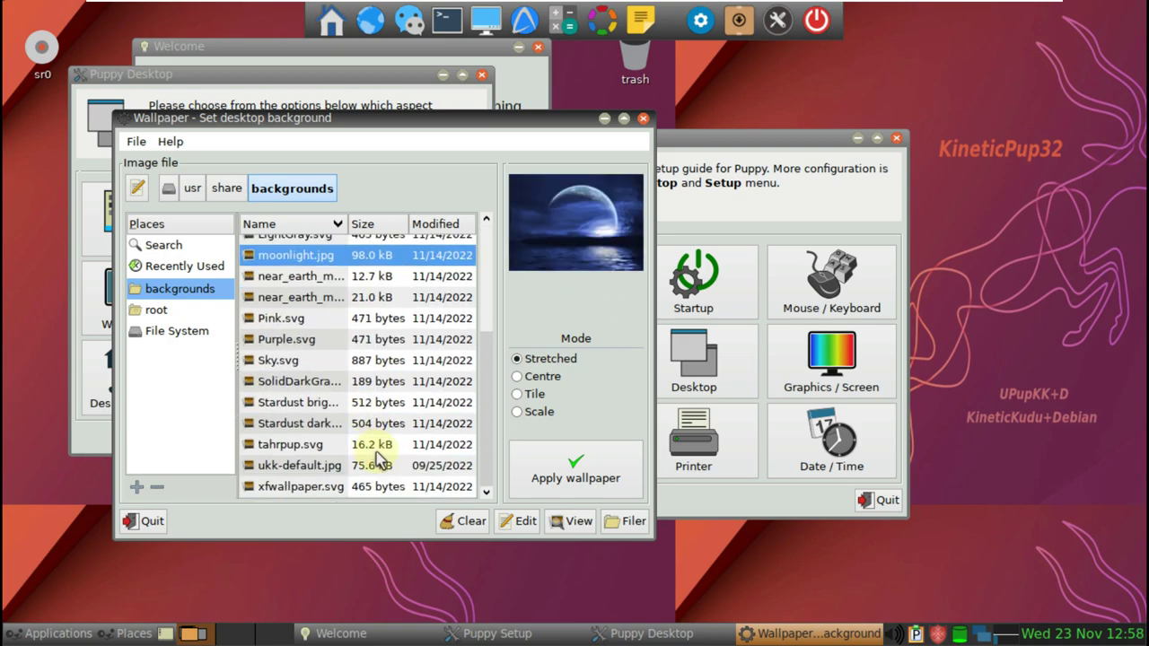
Read the wallpaper tool's about information and close the tool without applying a new background.
click(170, 141)
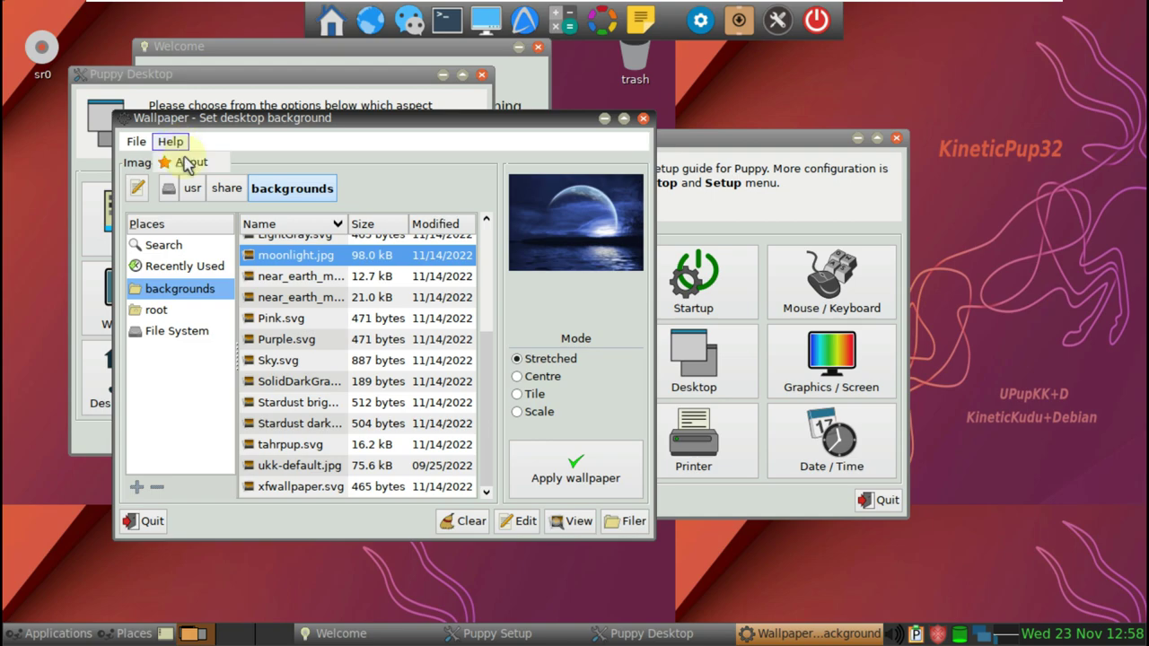
click(190, 162)
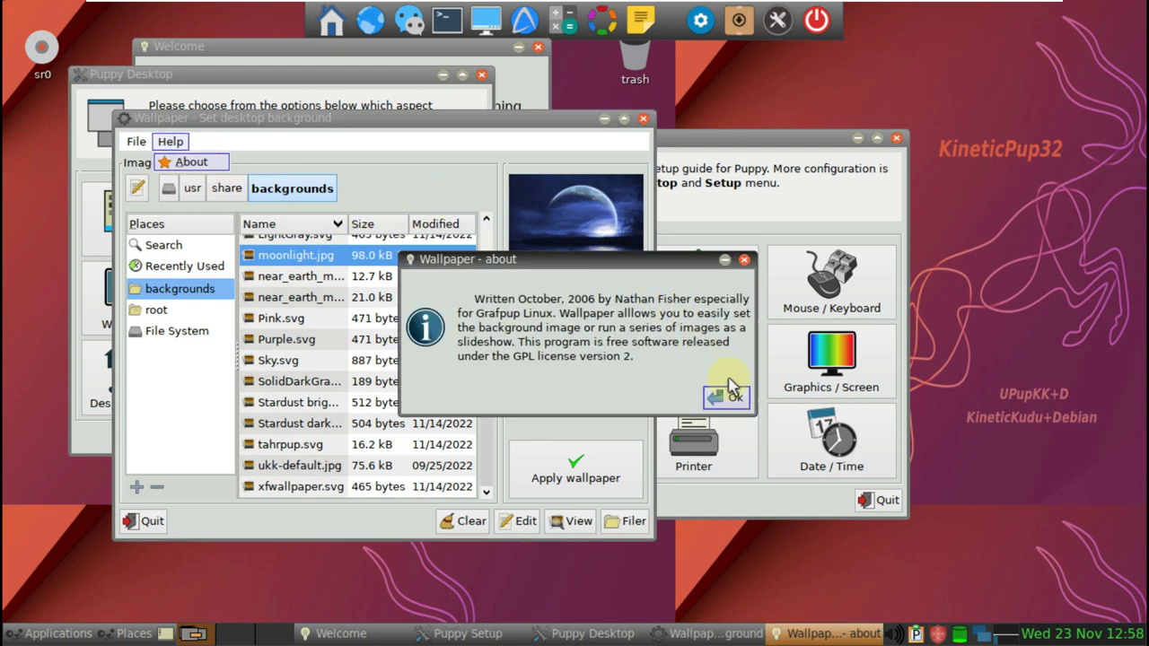
click(723, 399)
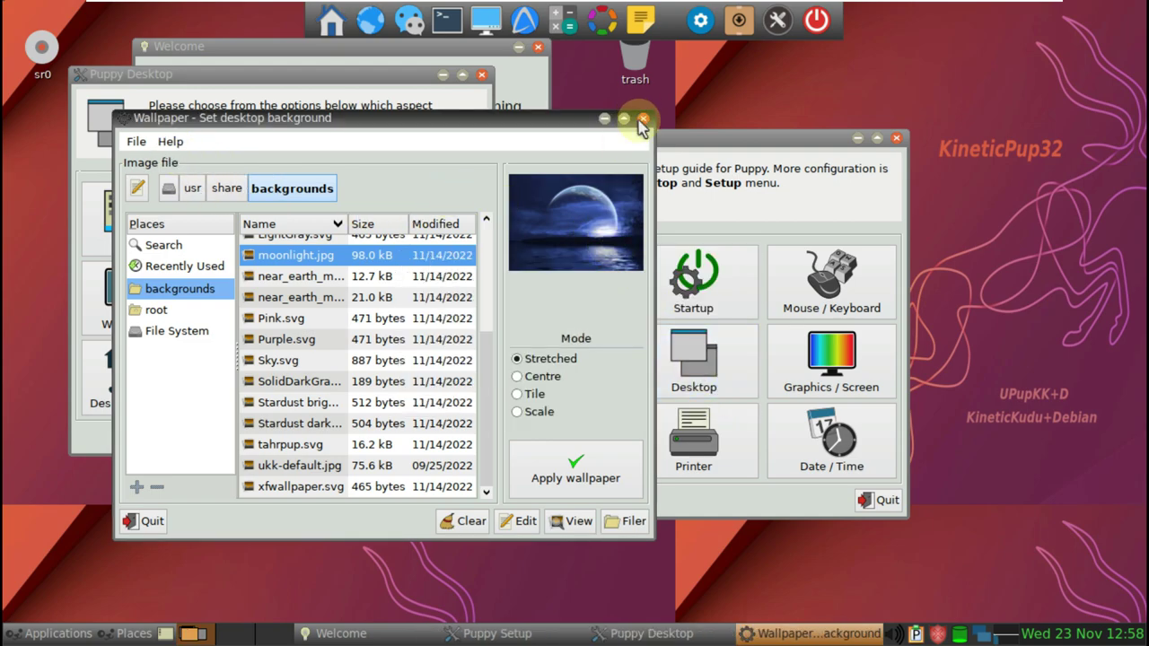
click(643, 118)
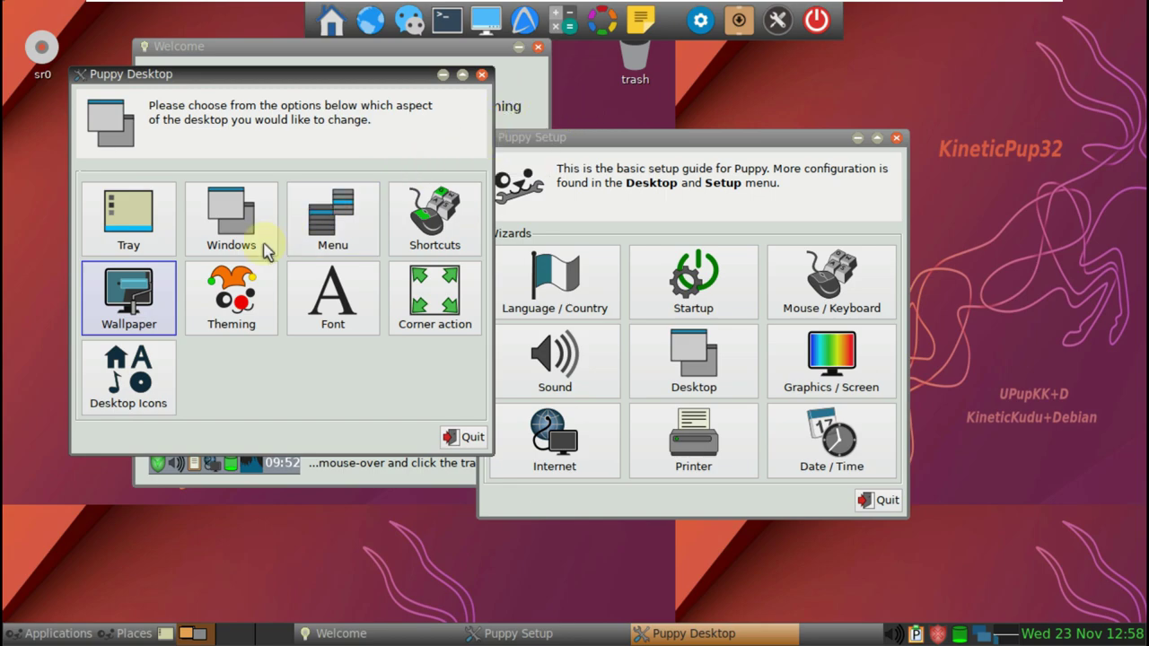
Look over pTheme's theme modules and the Font Manager's Appearance and Install fonts sections, closing each one.
click(255, 294)
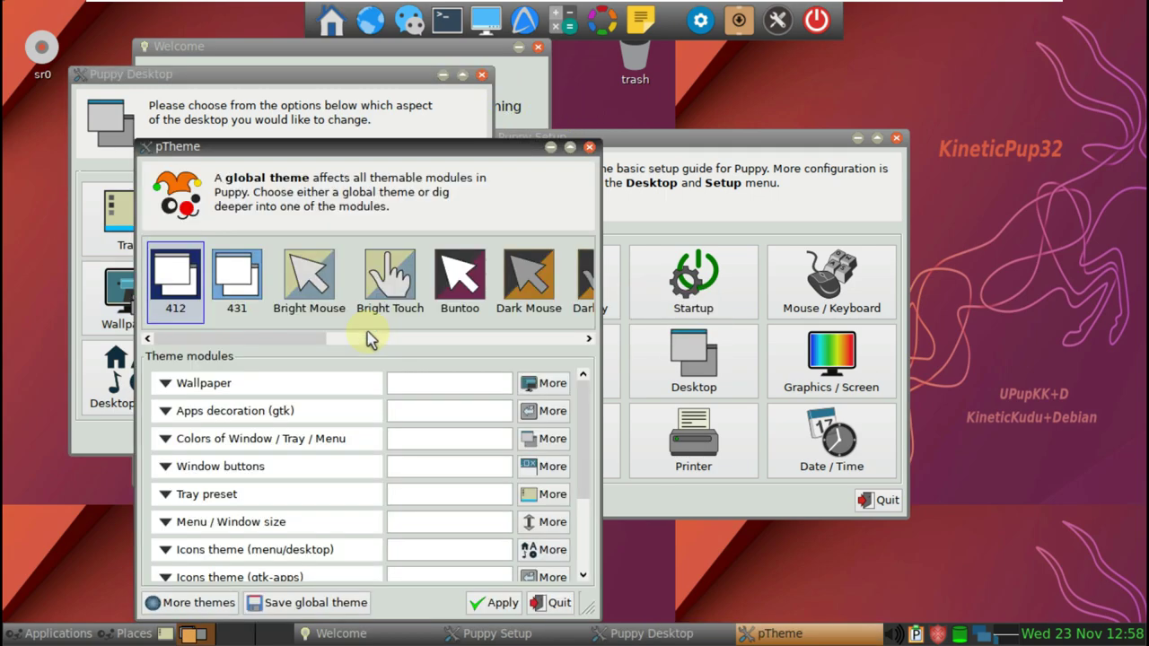
scroll(287, 404, down, 3)
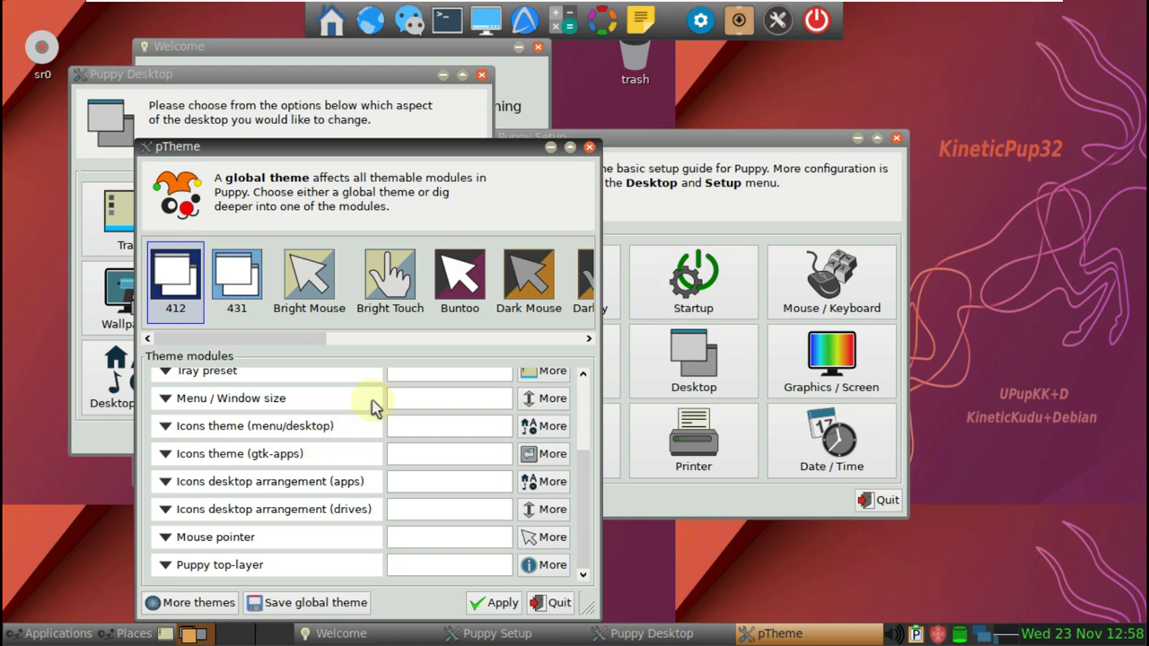
click(590, 146)
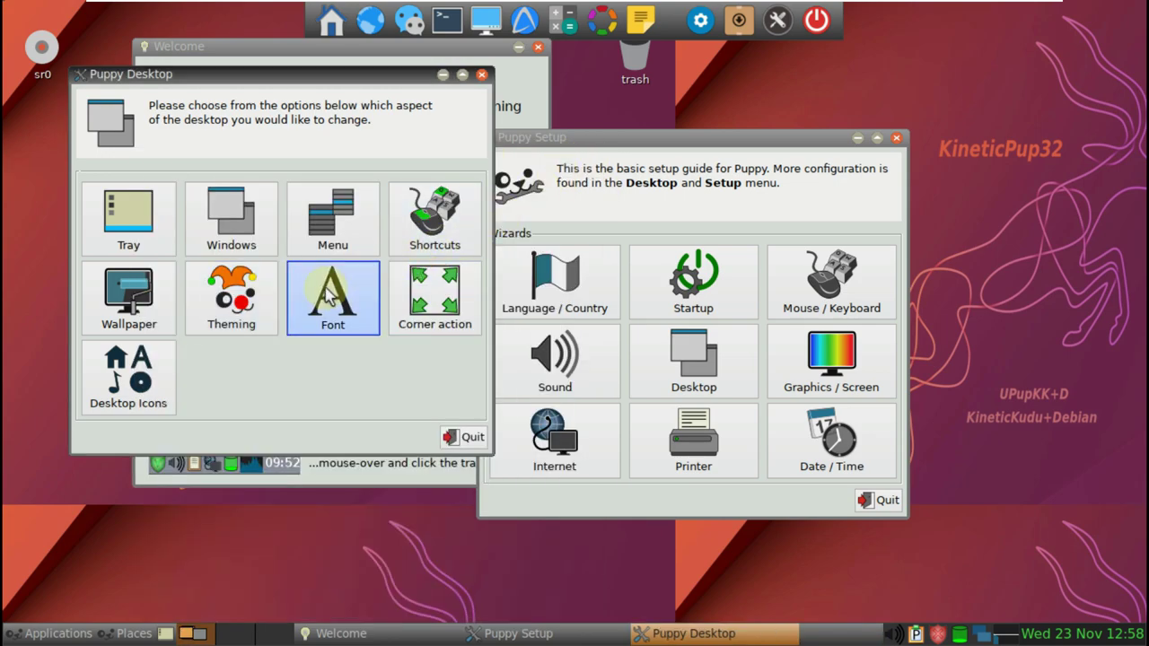
click(260, 189)
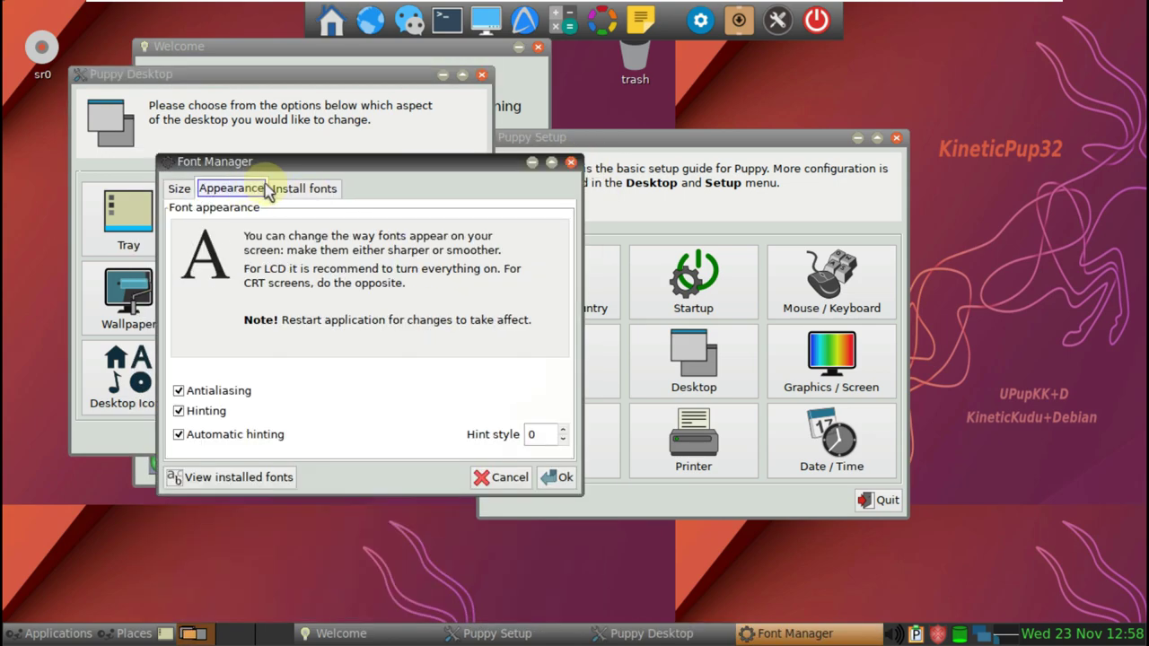
click(304, 189)
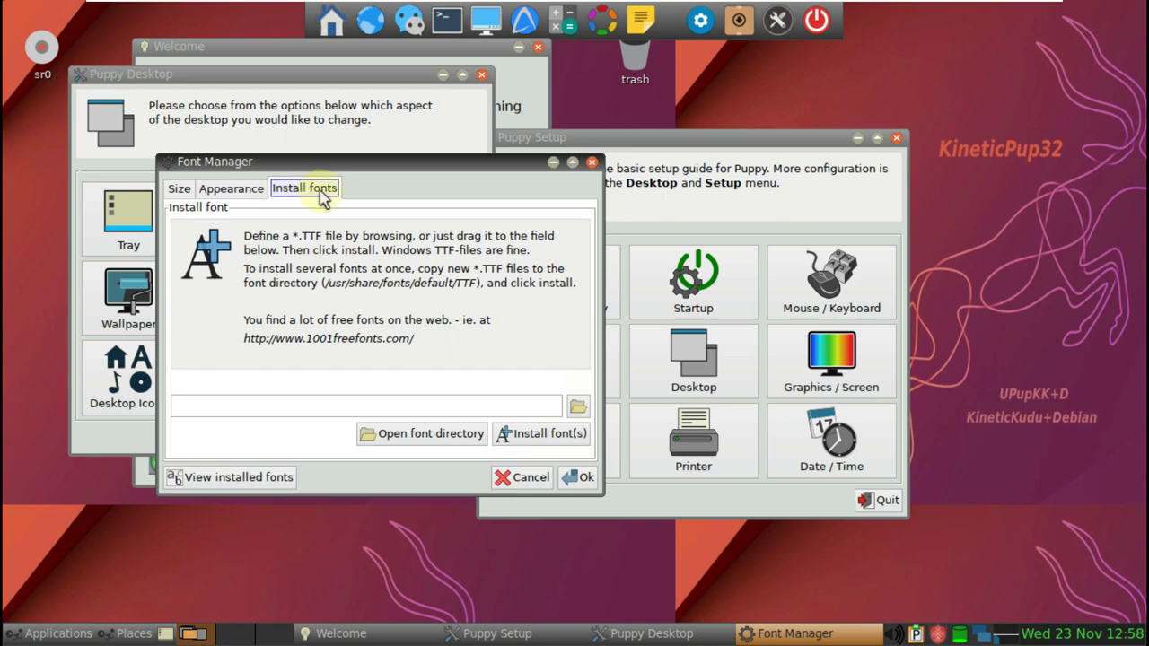
click(592, 164)
View the JWM Corner Activation settings and the desktop icon options, and close Puppy Desktop.
click(471, 274)
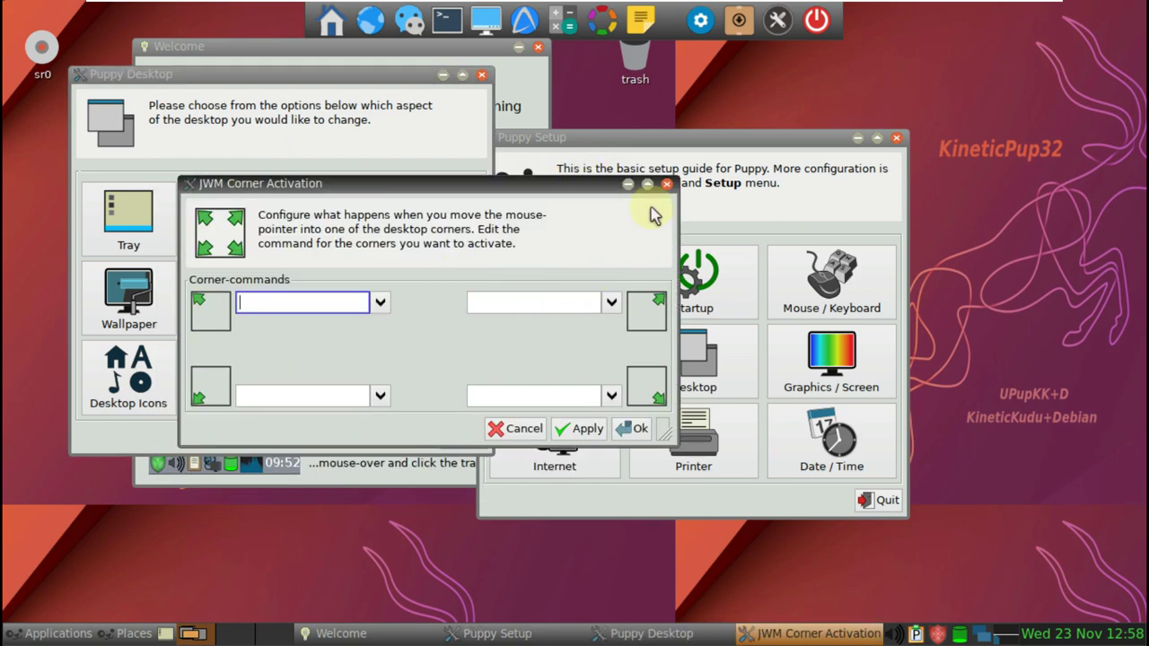
click(667, 184)
click(128, 377)
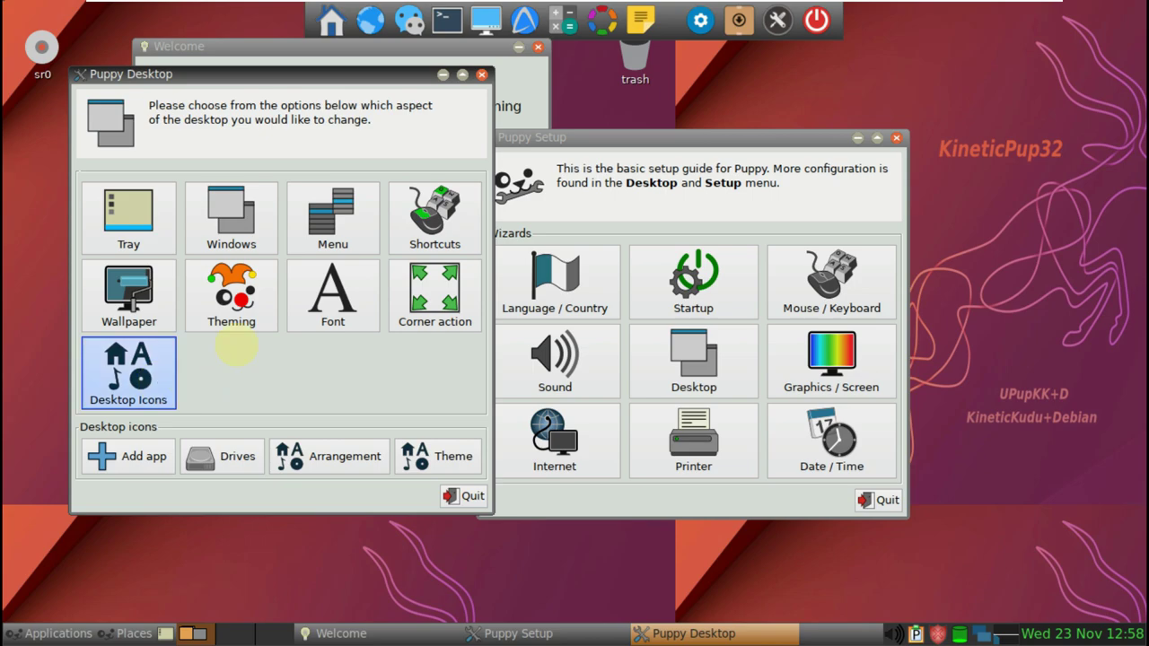
click(482, 75)
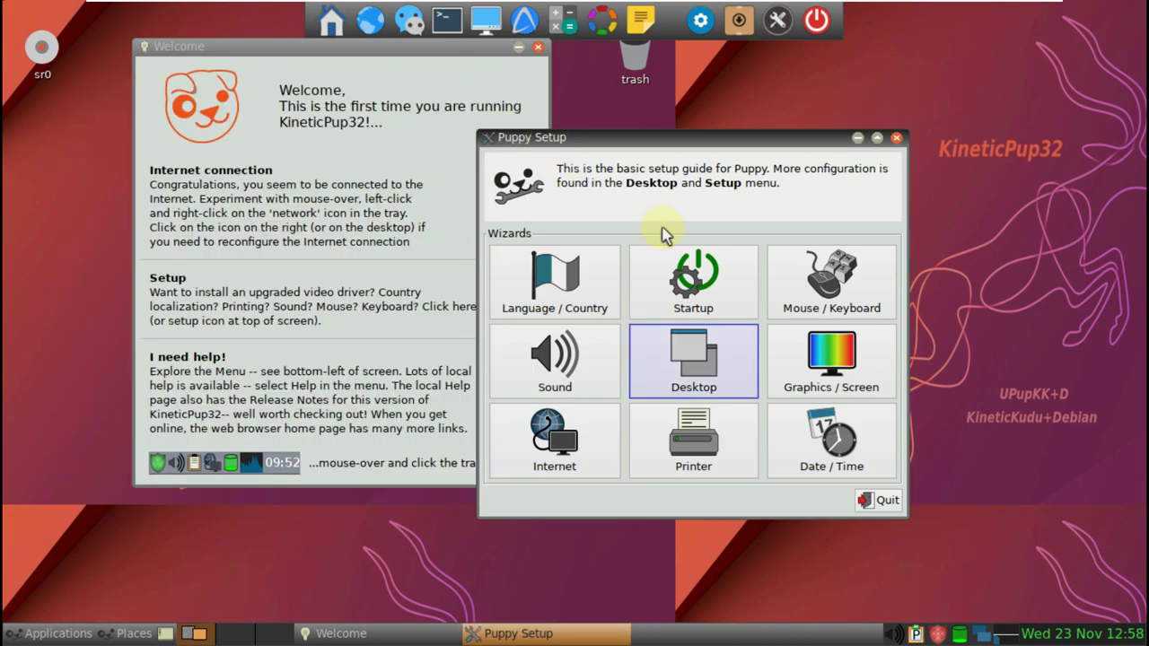
View the Xorg Video Wizard's advanced options and the Internet Connection Wizard's Desktop / Tray options, closing each one.
click(821, 368)
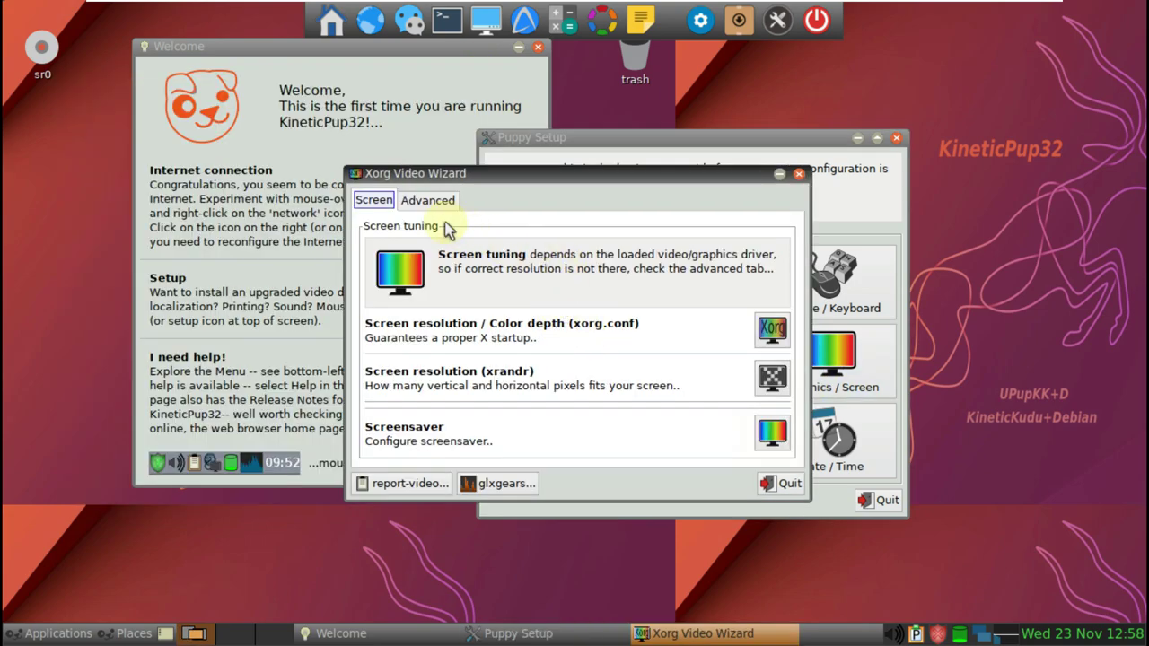
click(427, 201)
click(799, 177)
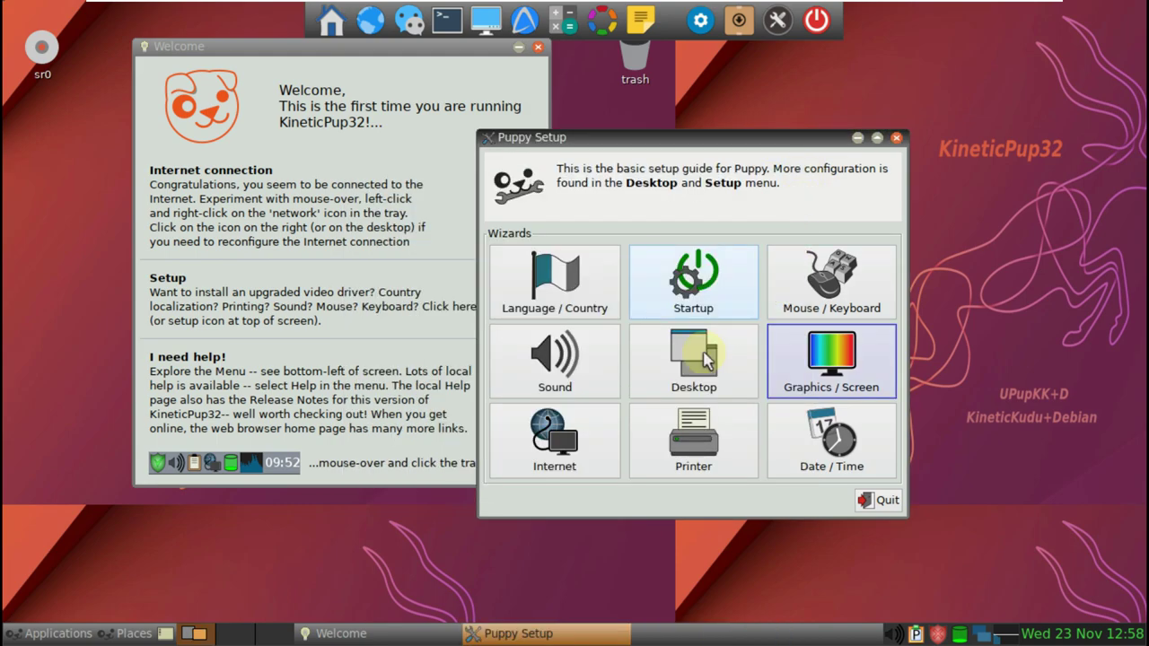
click(600, 419)
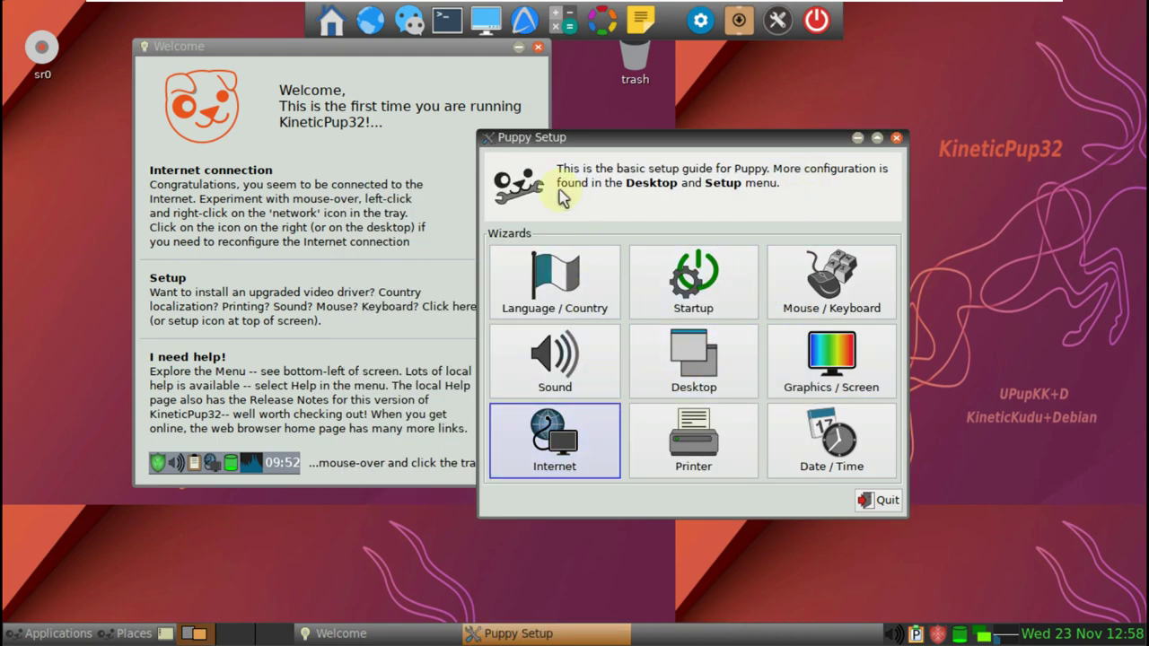
click(446, 190)
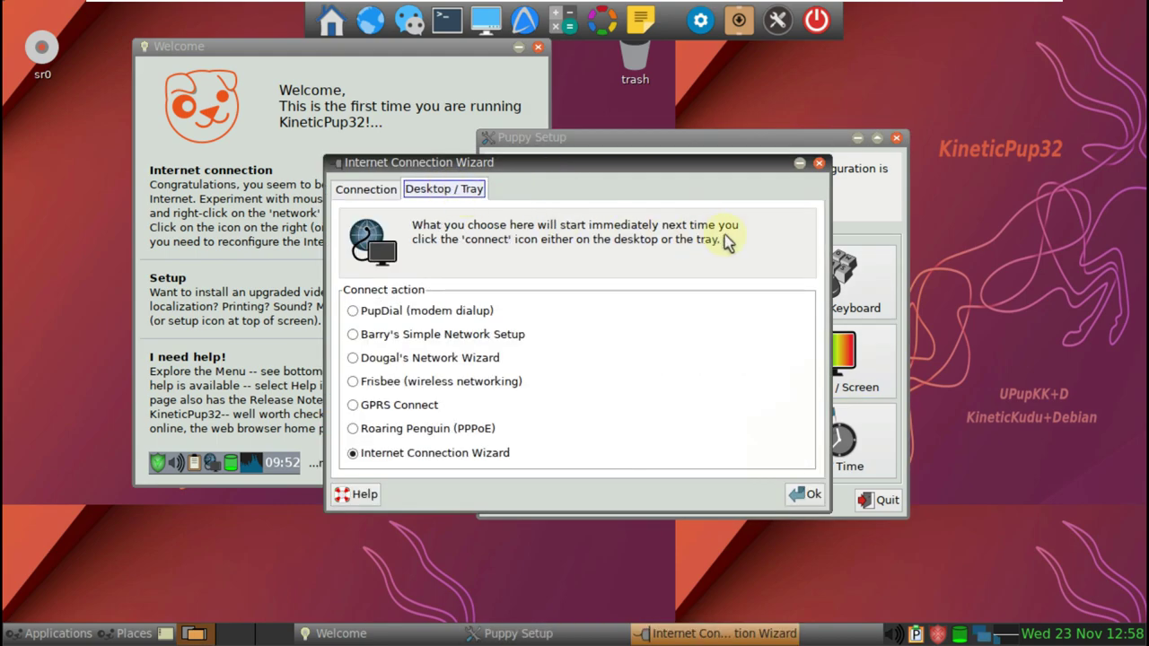
click(819, 163)
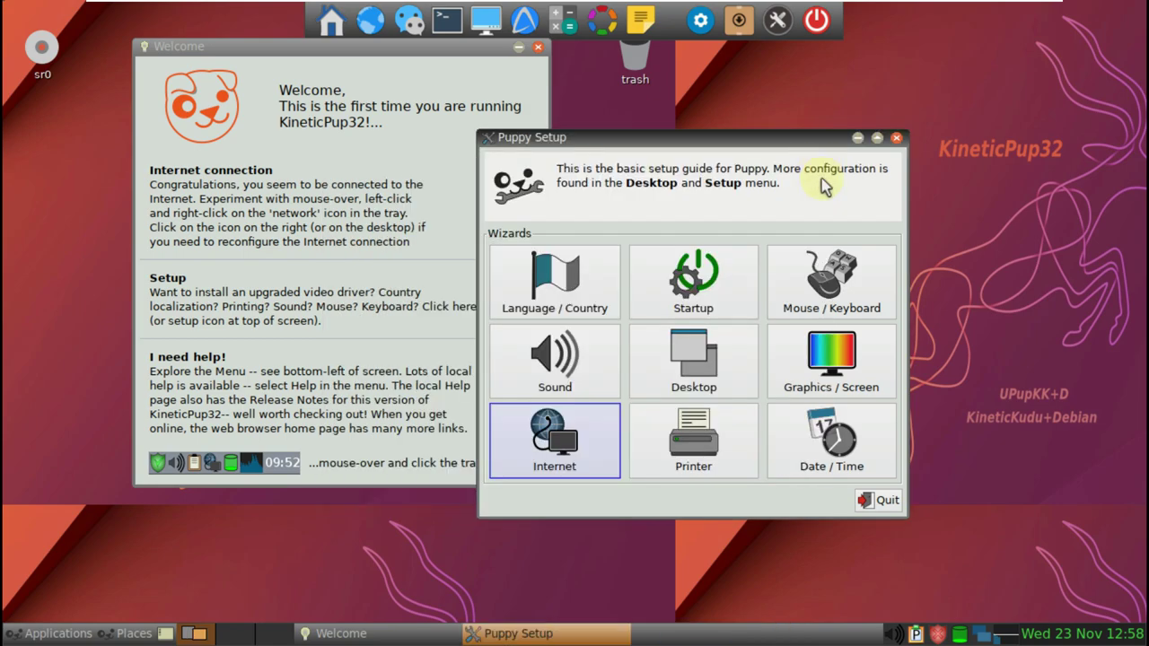
View the Puppy Printing window and the date and time settings, and quit Puppy Setup.
click(696, 440)
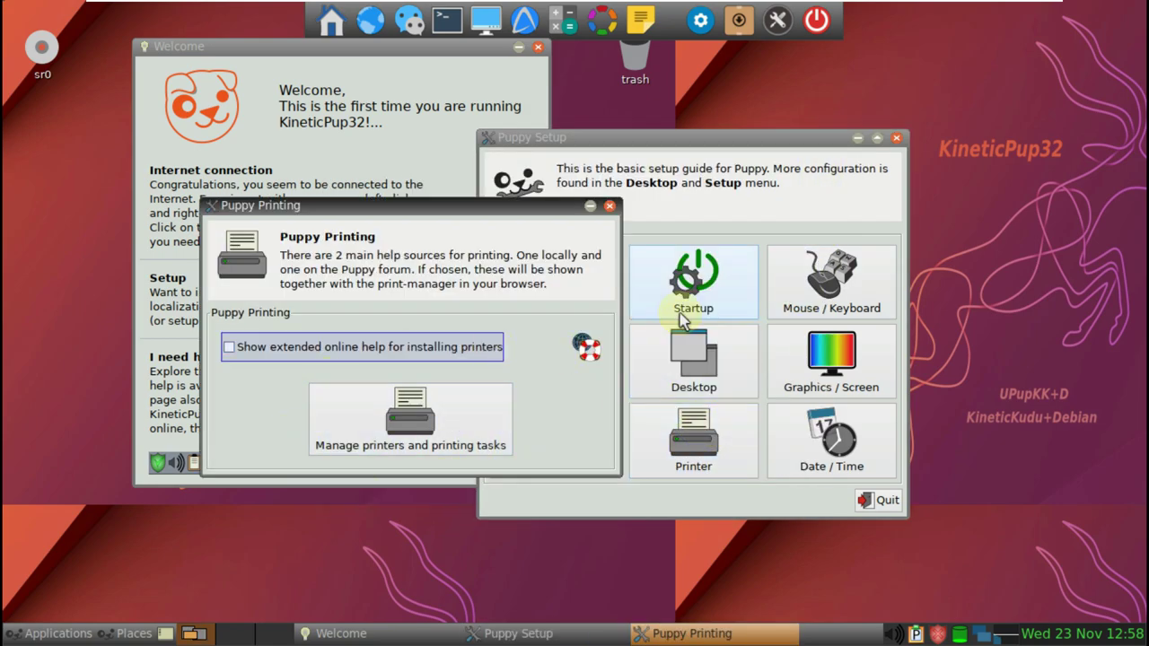
click(609, 206)
click(830, 440)
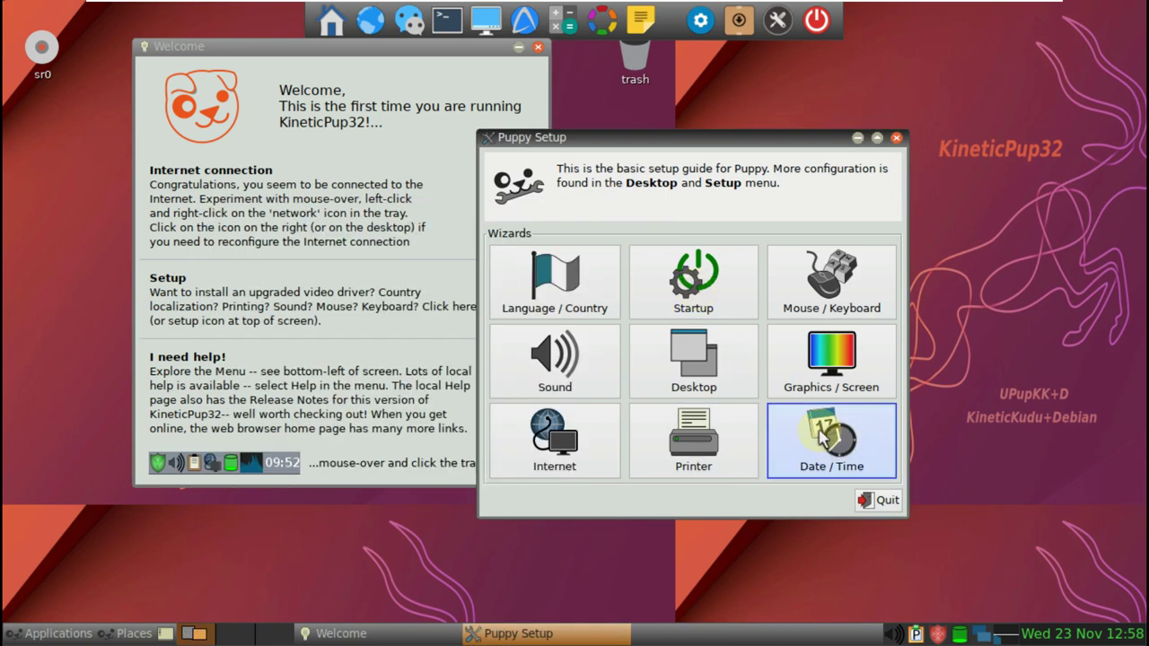
click(876, 501)
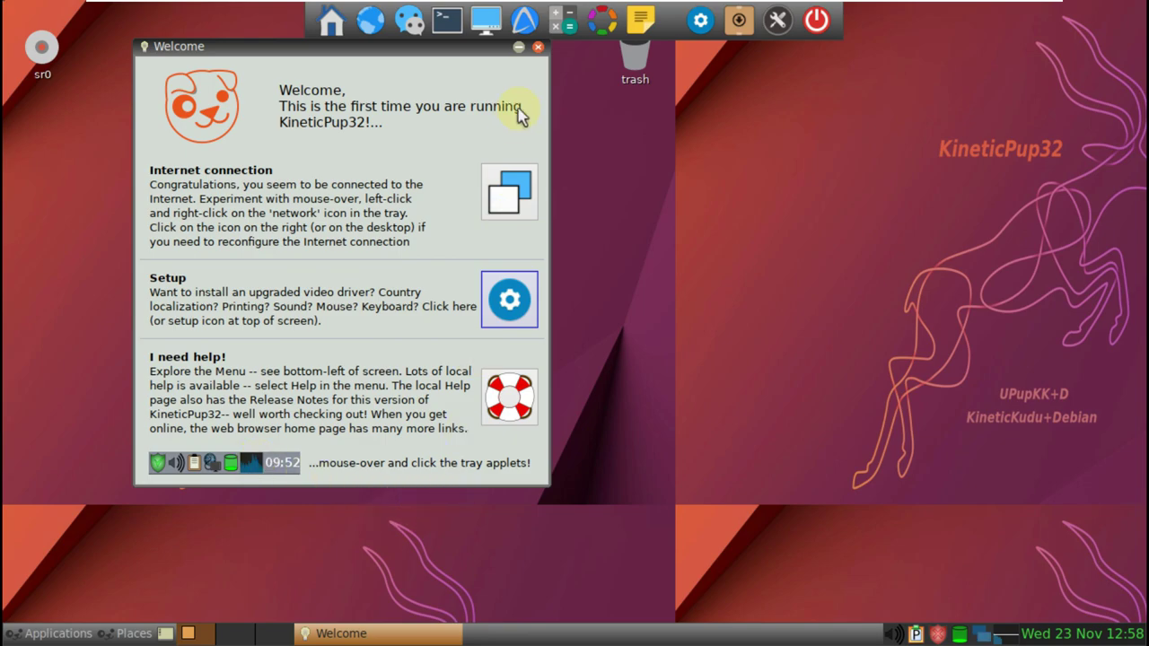
Close the Welcome window, the pmcputemp window and the UPup system notes.
click(538, 46)
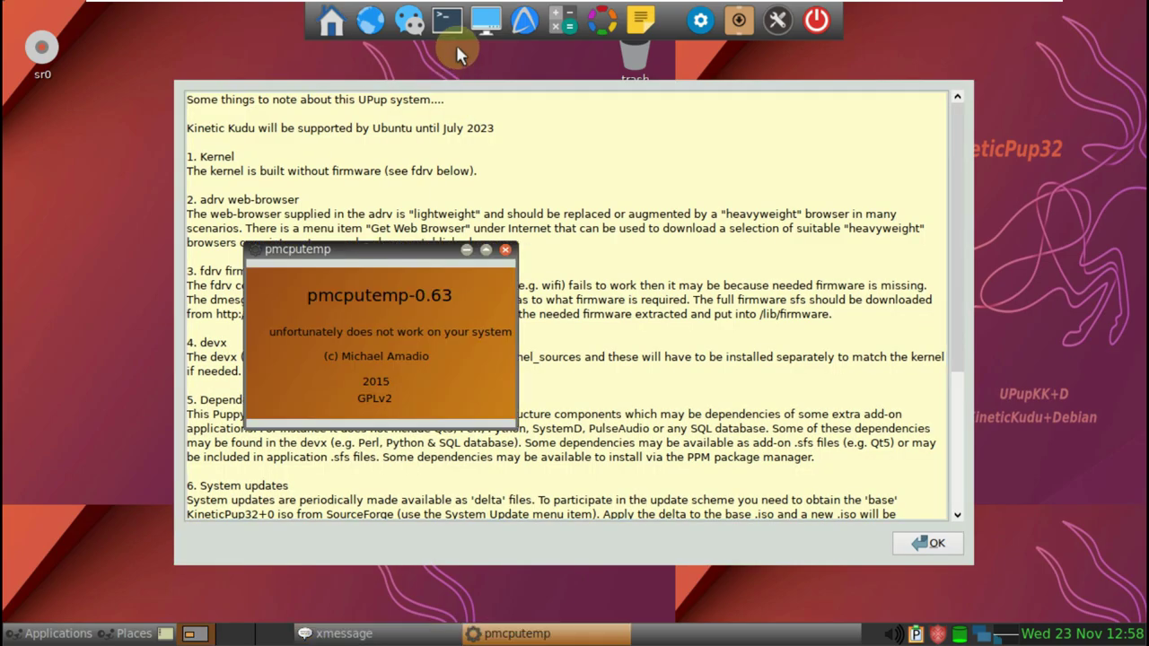
click(506, 251)
click(928, 545)
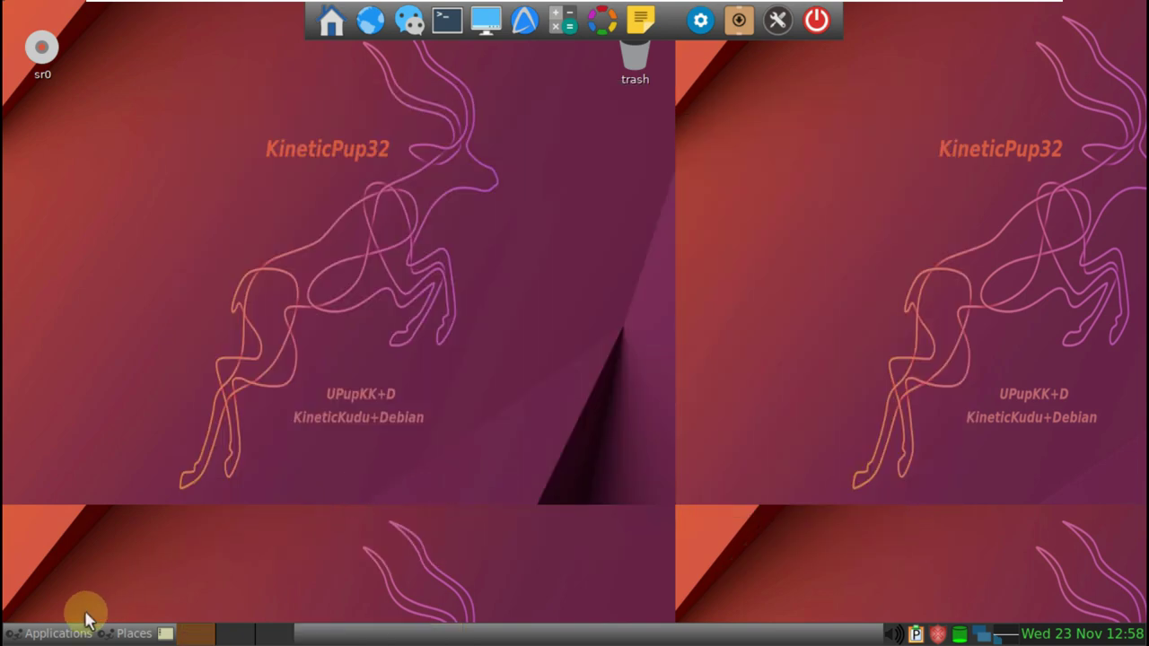
Look through the bundled application categories, from Desktop, System and Setup to Network, Internet, Multimedia and Fun.
click(66, 634)
mouse_move(96, 198)
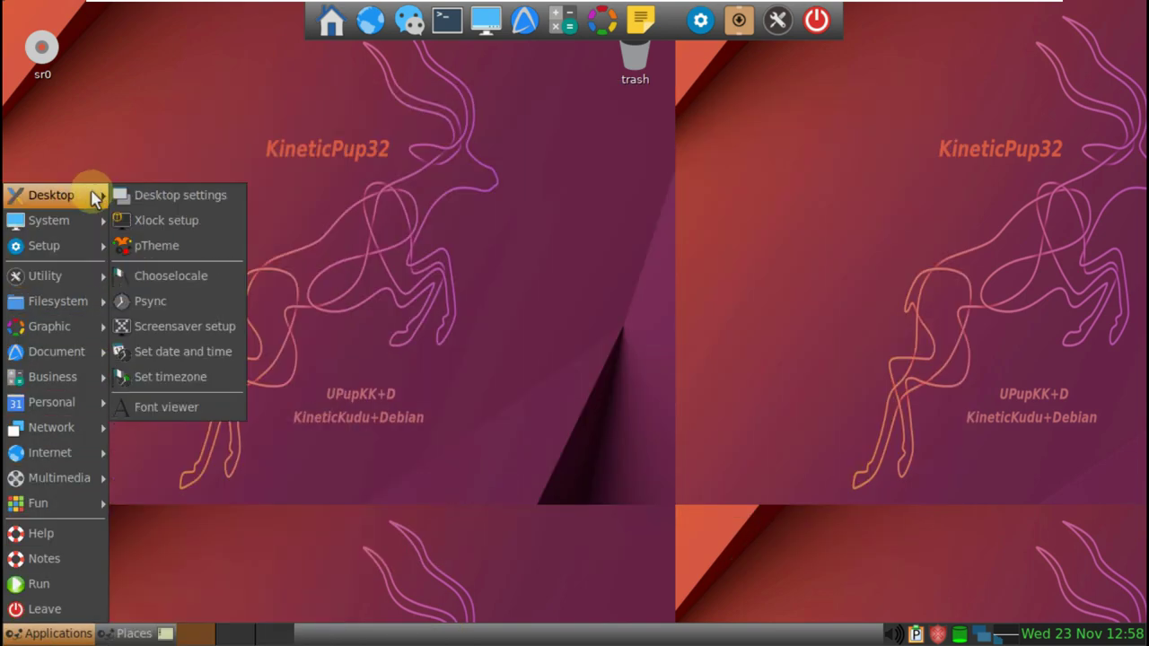
mouse_move(85, 220)
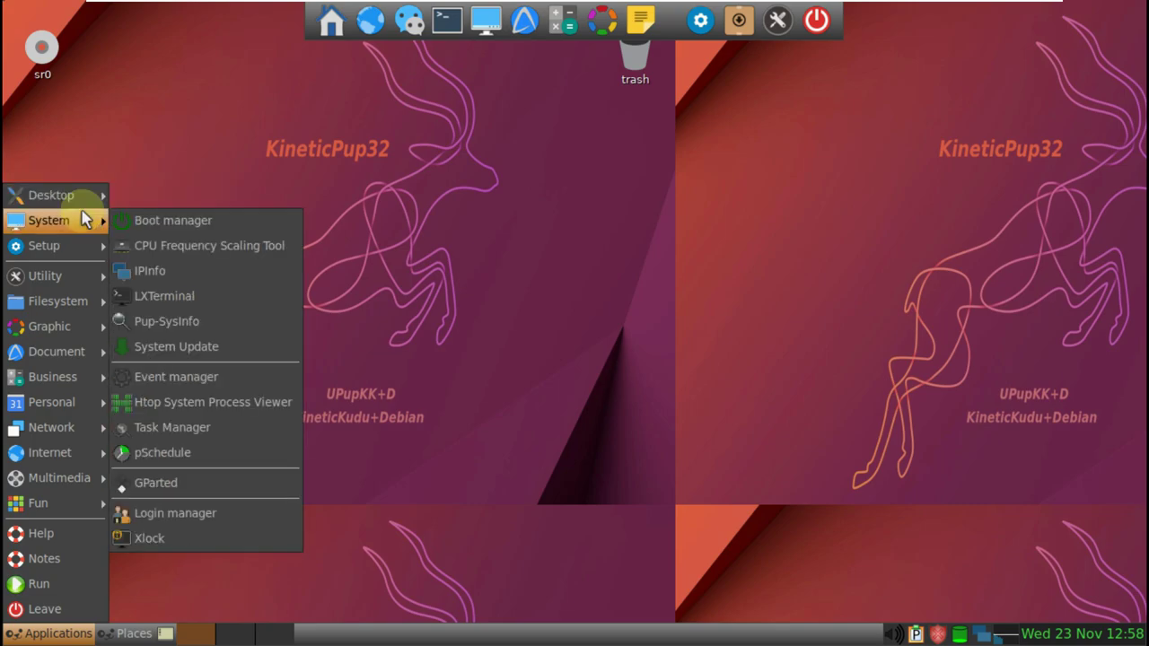
mouse_move(76, 248)
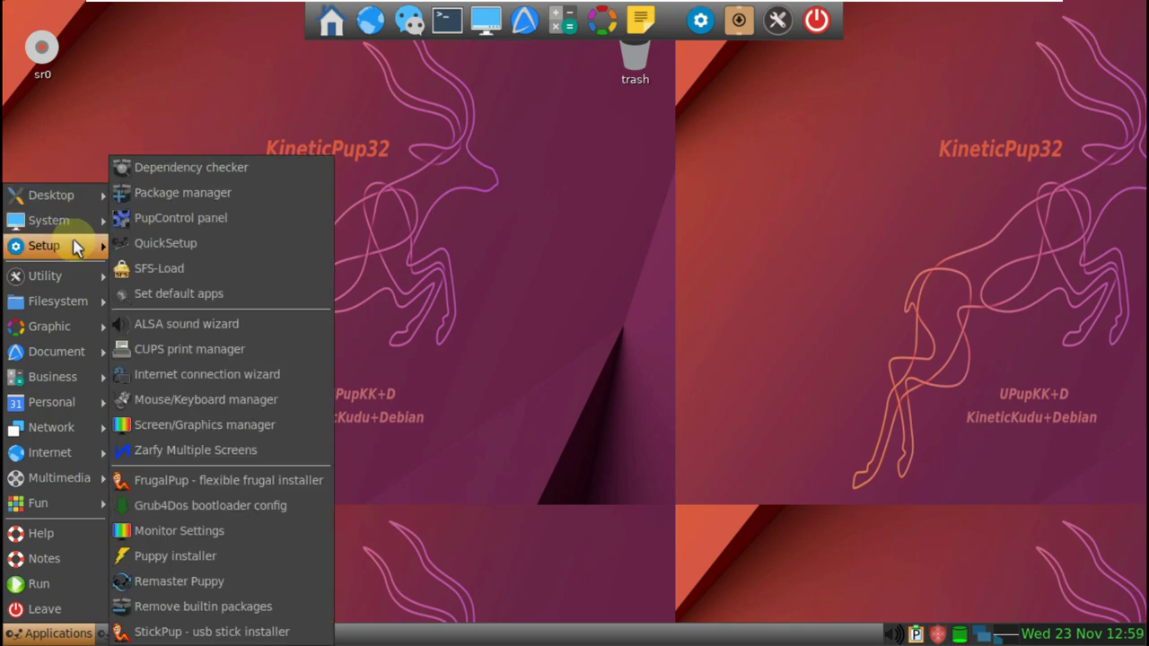
mouse_move(79, 279)
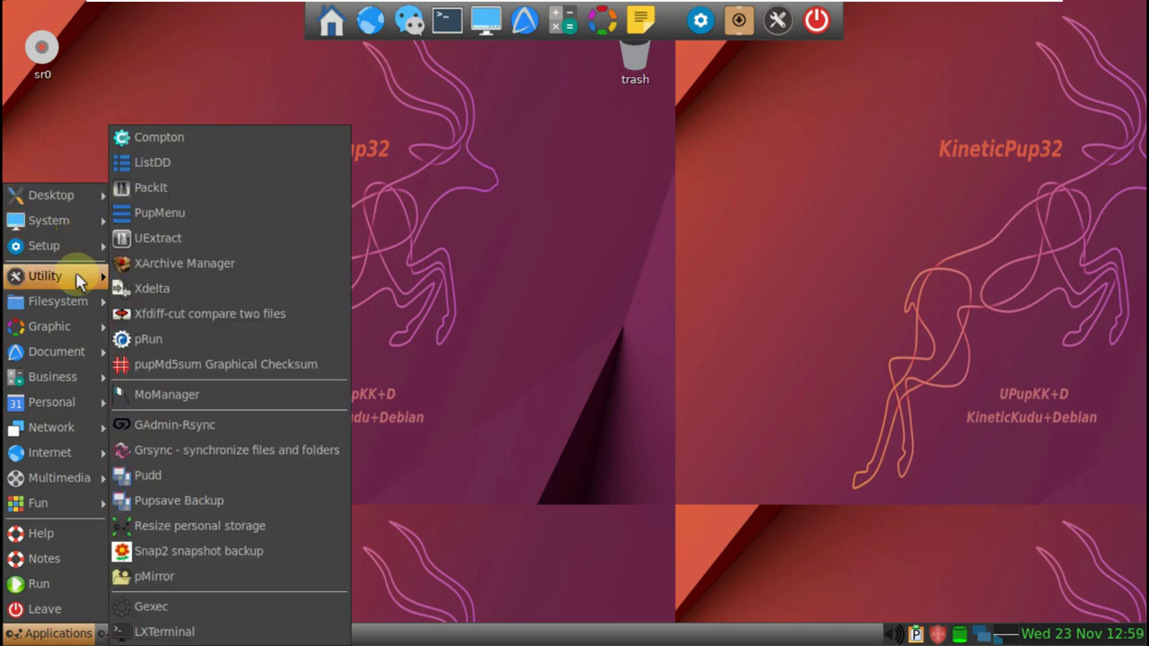
mouse_move(84, 304)
mouse_move(84, 325)
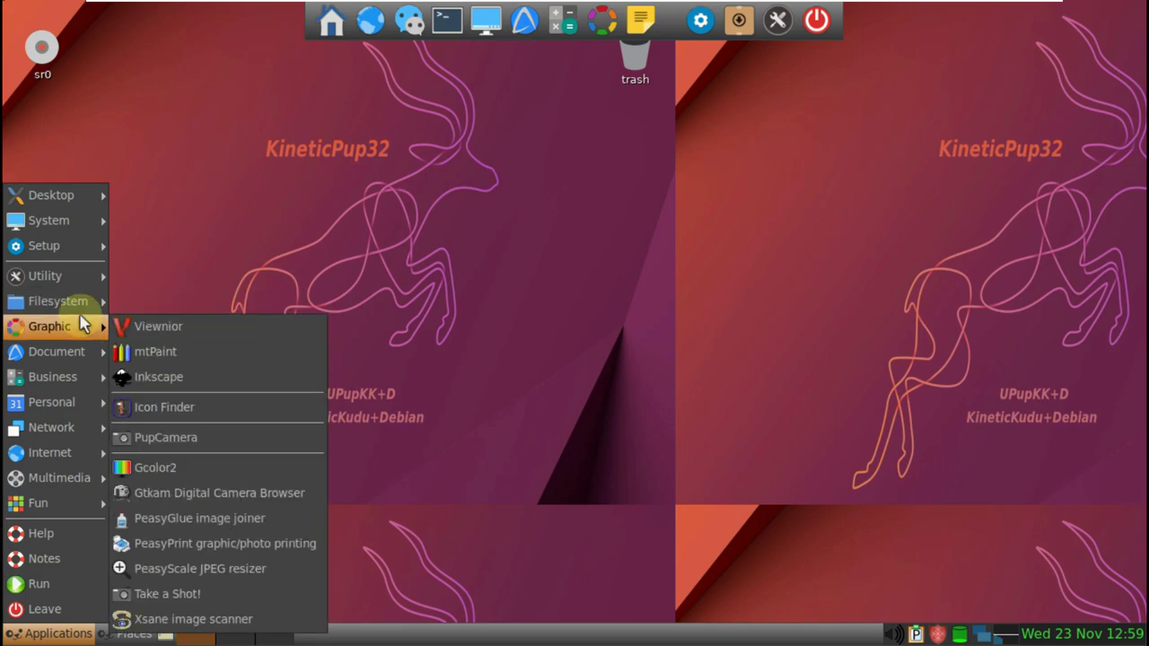
mouse_move(78, 345)
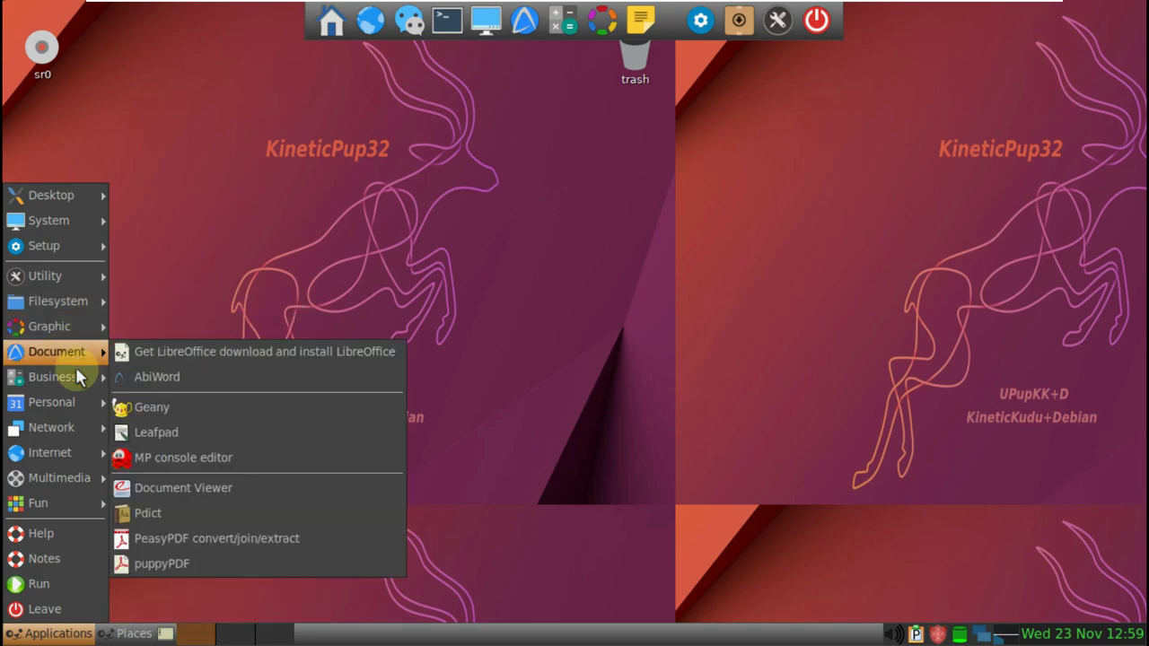
mouse_move(70, 430)
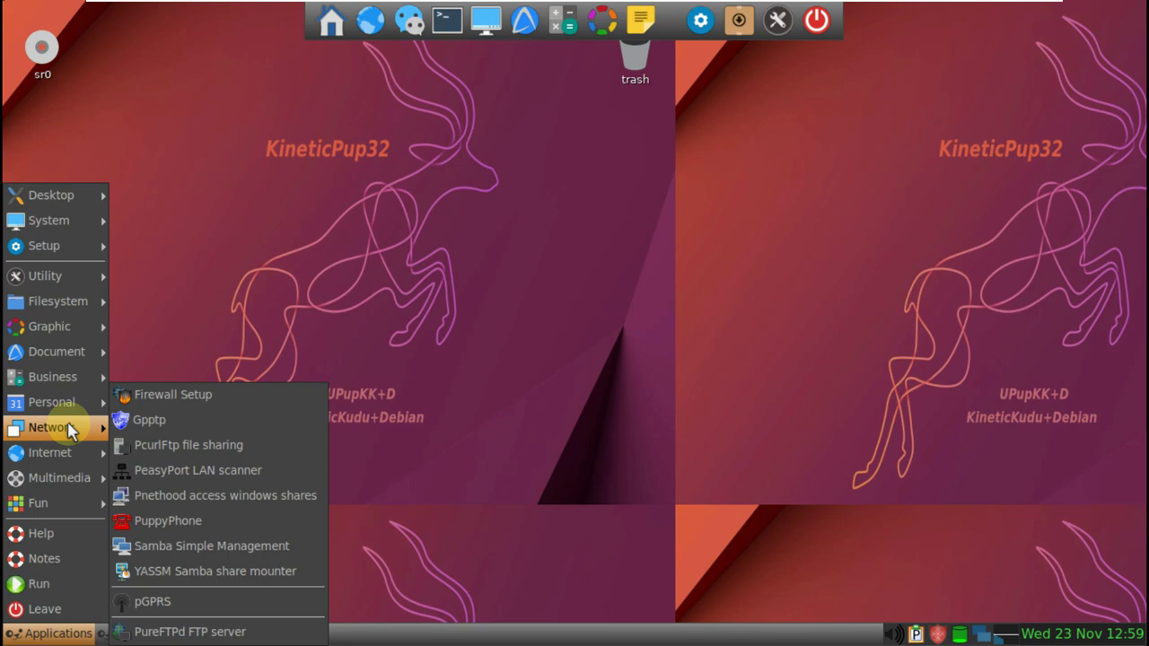
mouse_move(72, 455)
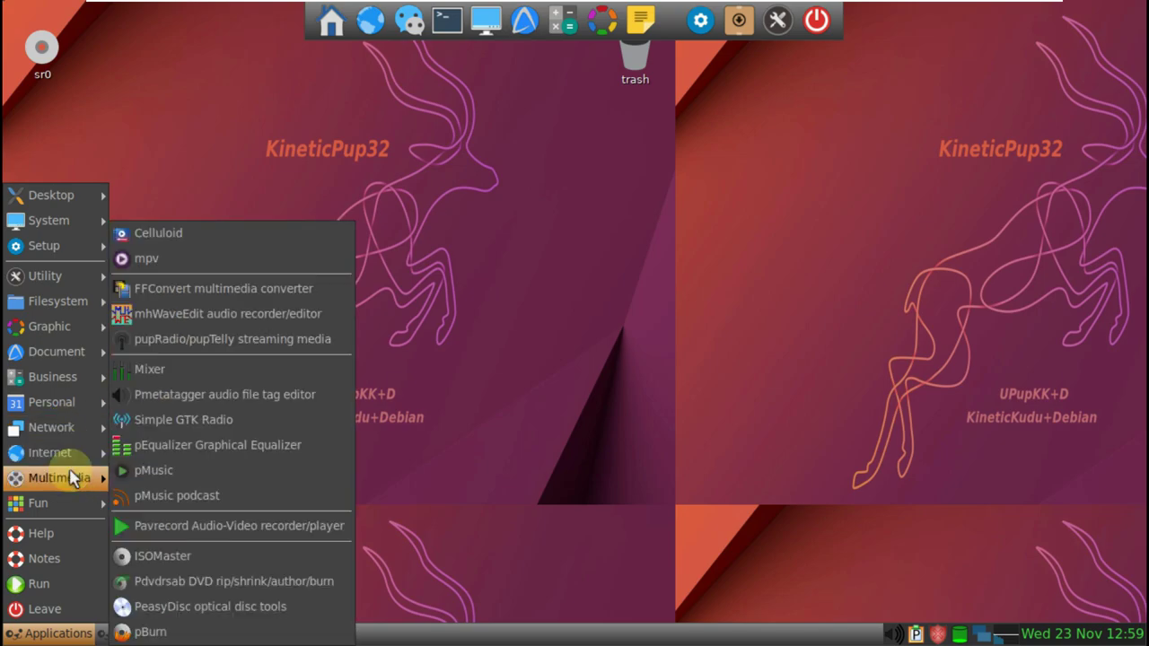
mouse_move(76, 504)
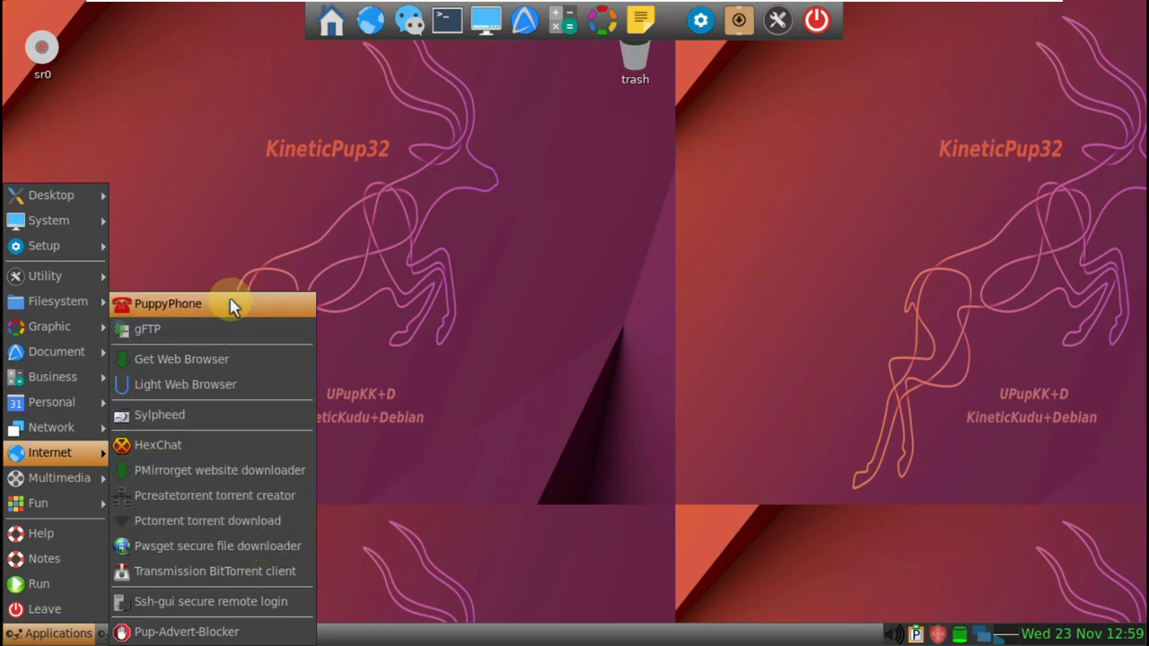
Open the Light web browser and decline to make it the default browser for now.
click(420, 248)
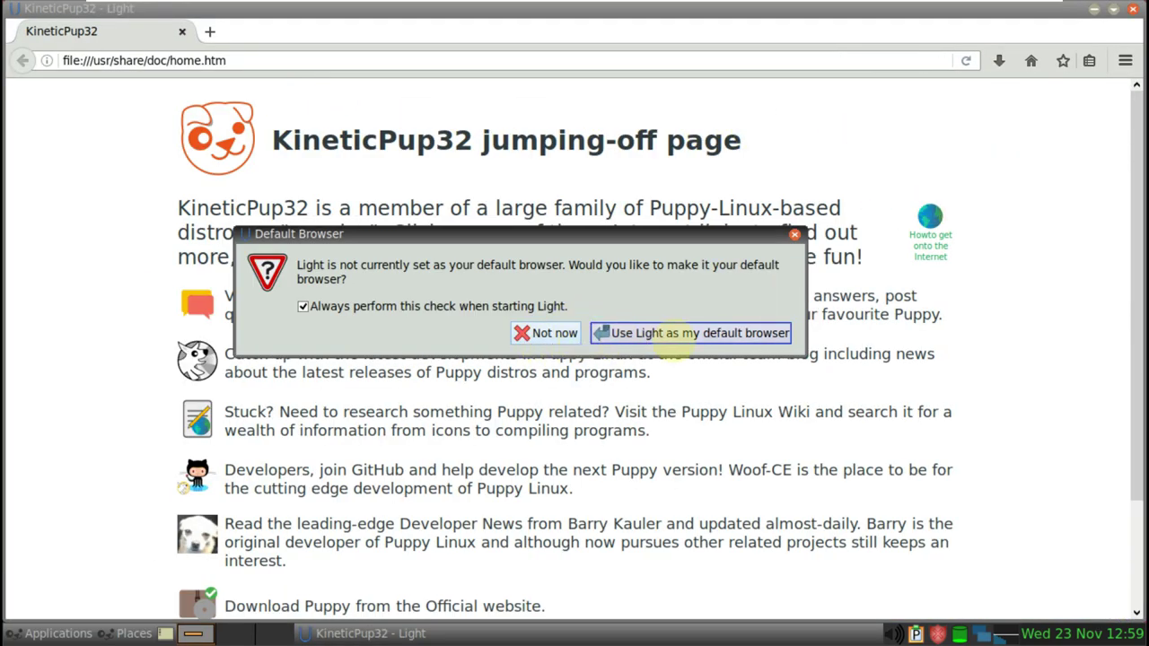
click(548, 340)
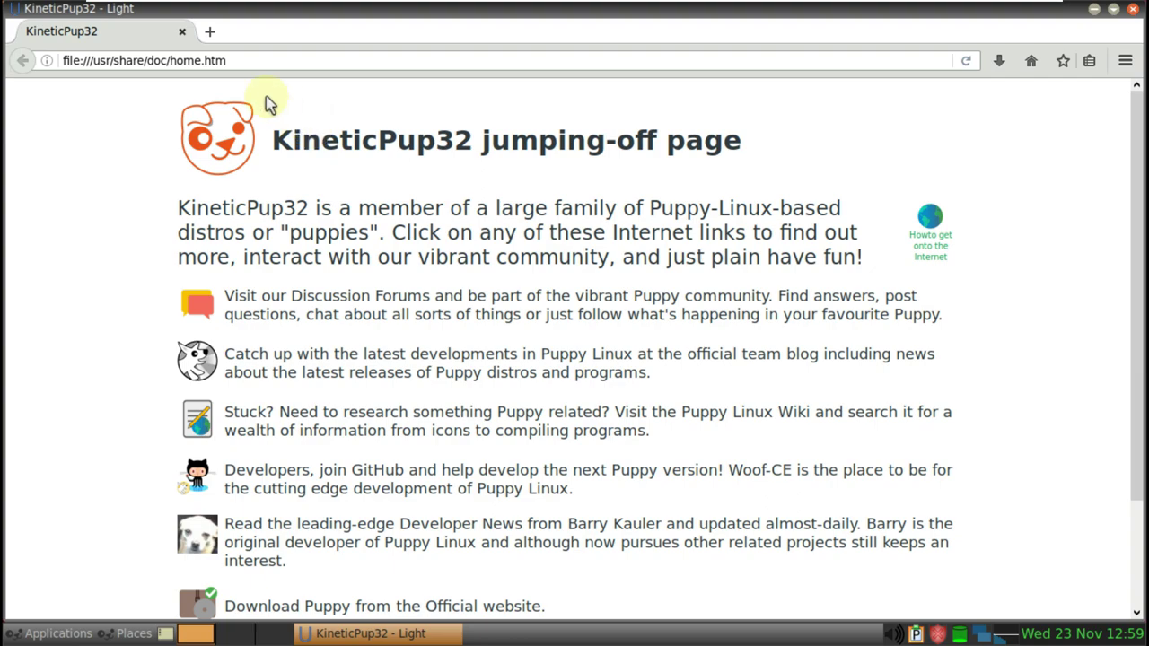
click(84, 56)
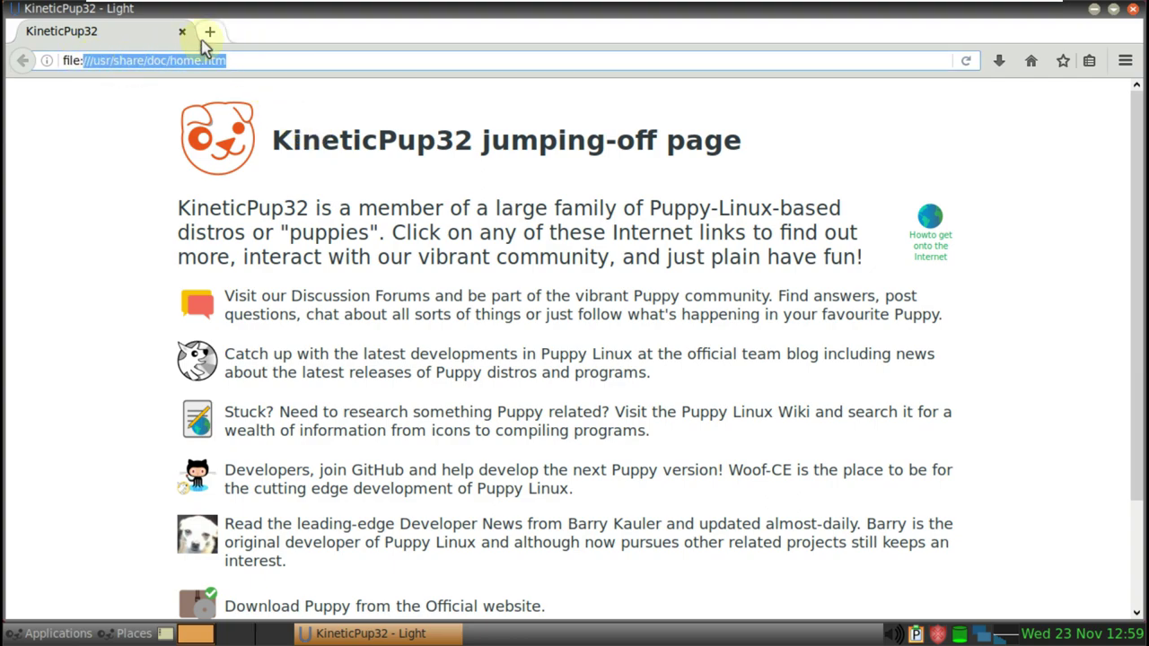
Replace the KineticPup32 home page tab with a new tab and search for "google" in it.
click(208, 33)
click(183, 32)
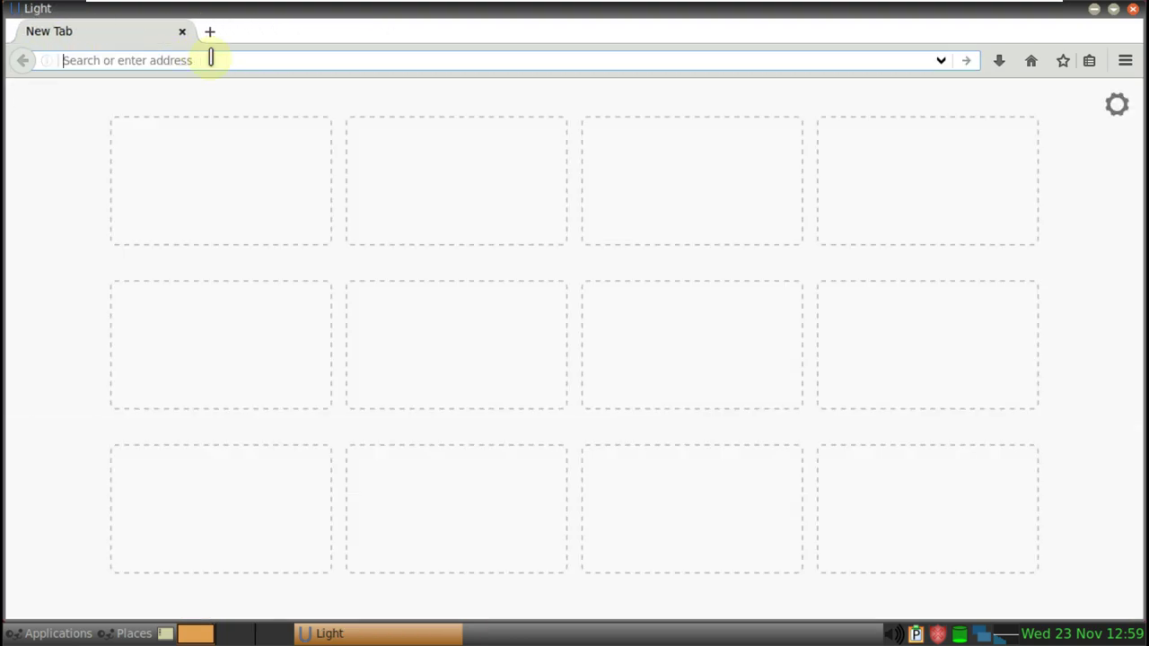
text(google)
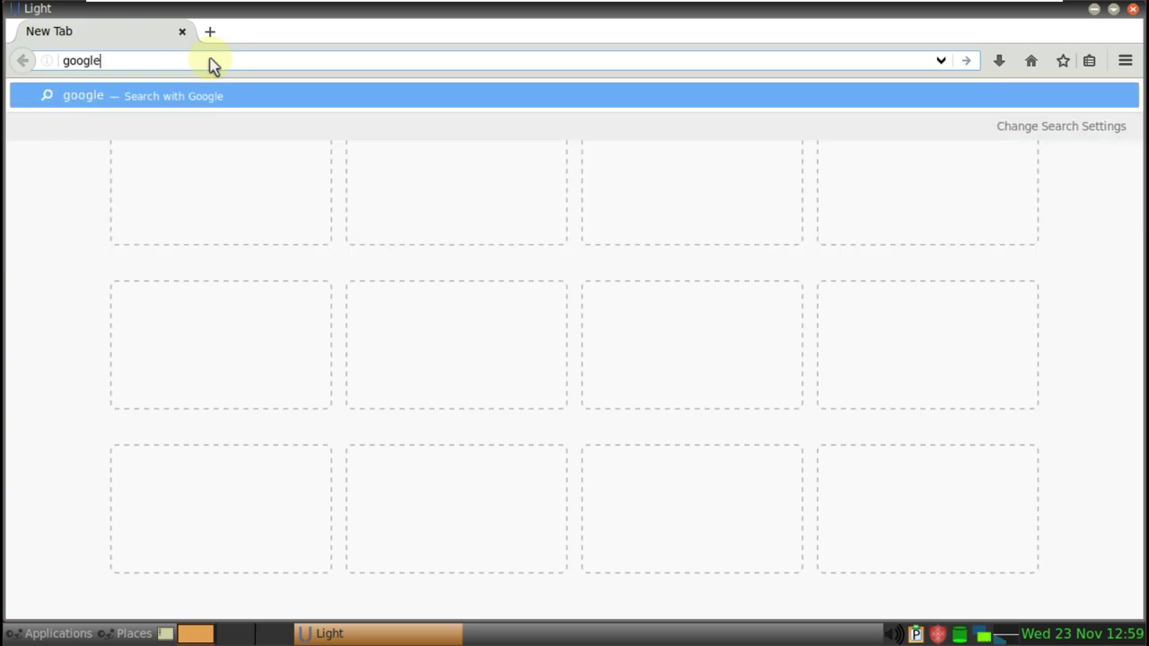
key(Return)
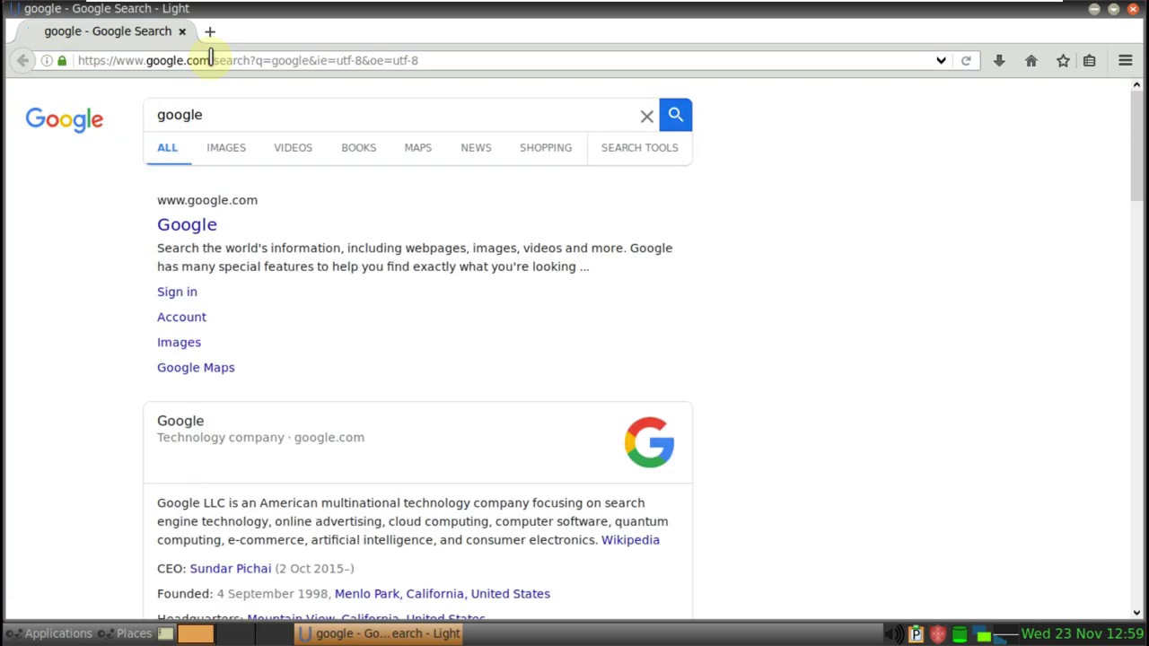
View the browser's version information in the About Light window and close it.
click(1125, 61)
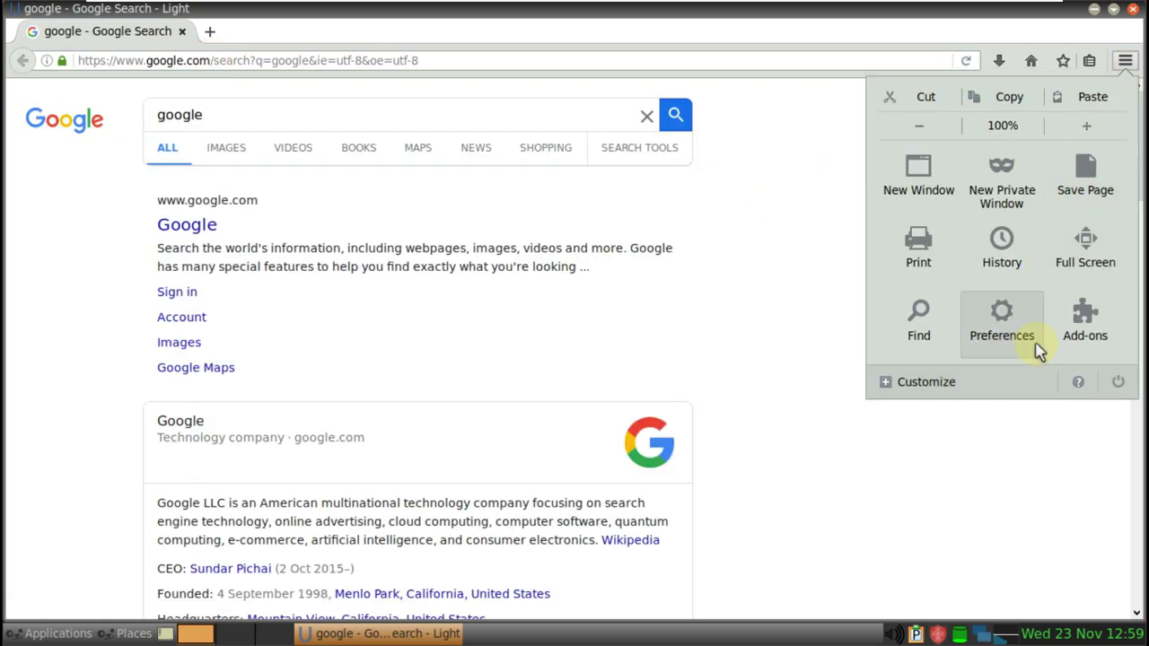
click(1078, 383)
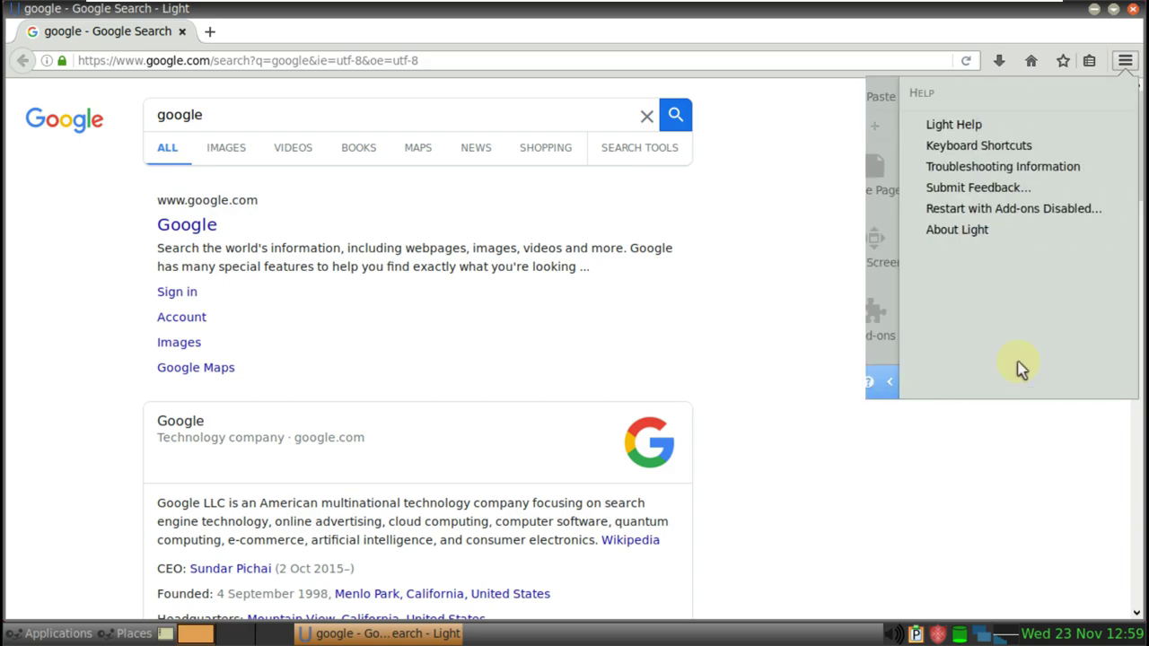
click(961, 235)
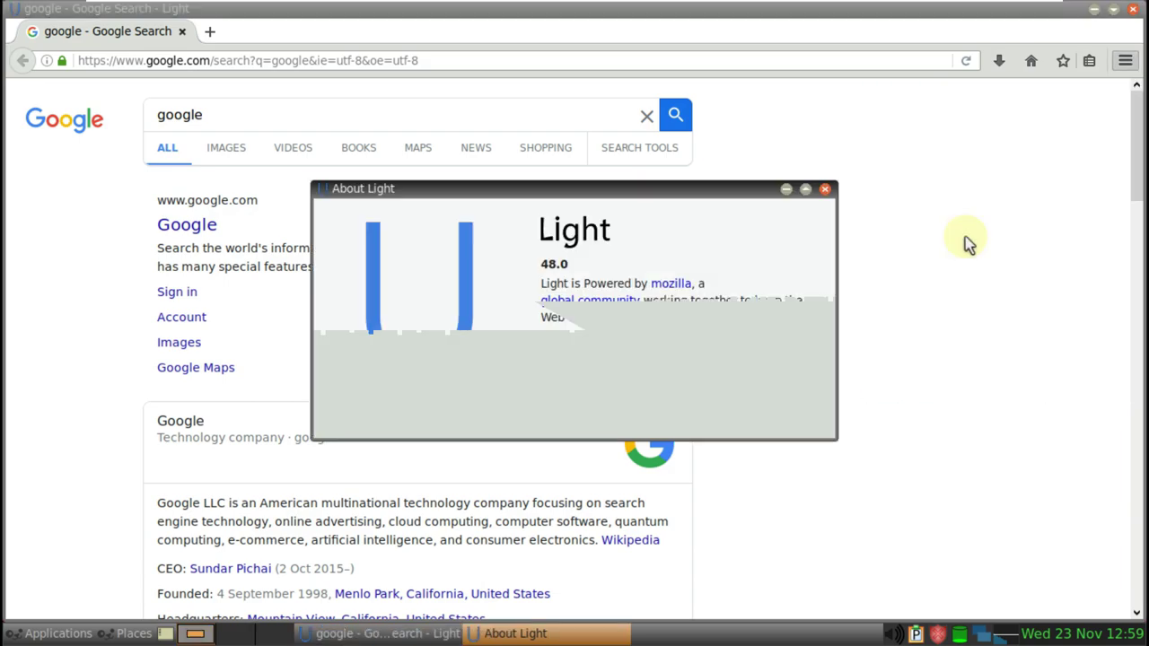
click(825, 197)
Search Google for "upup linux".
double_click(509, 119)
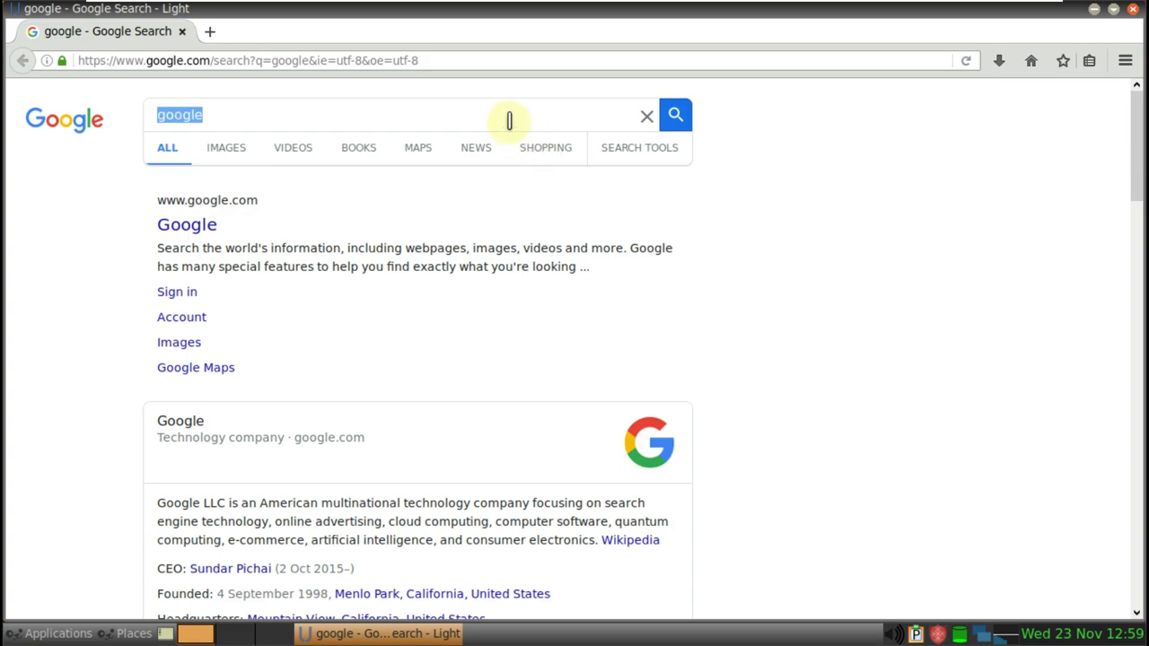
text(upup)
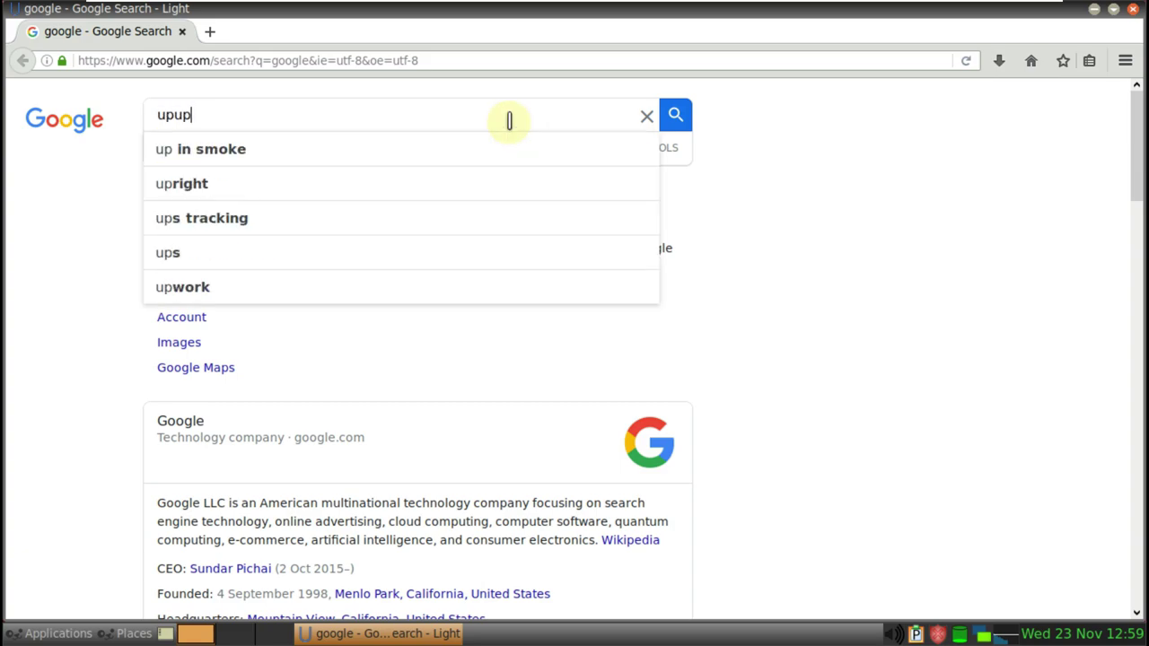
text( linux)
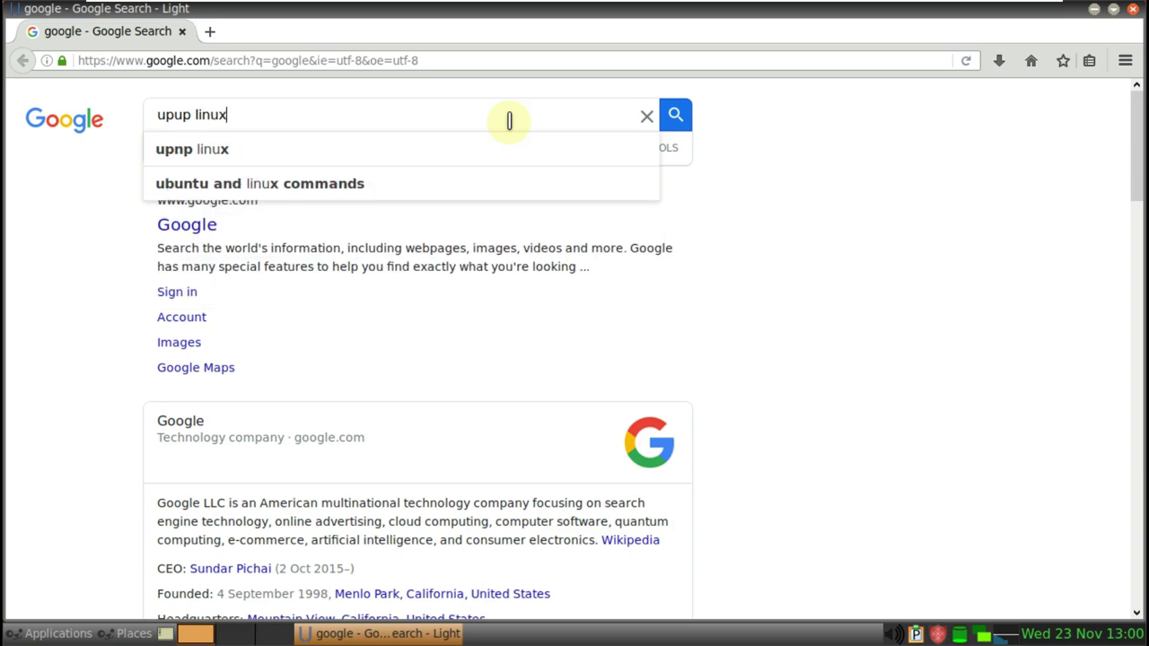
key(Return)
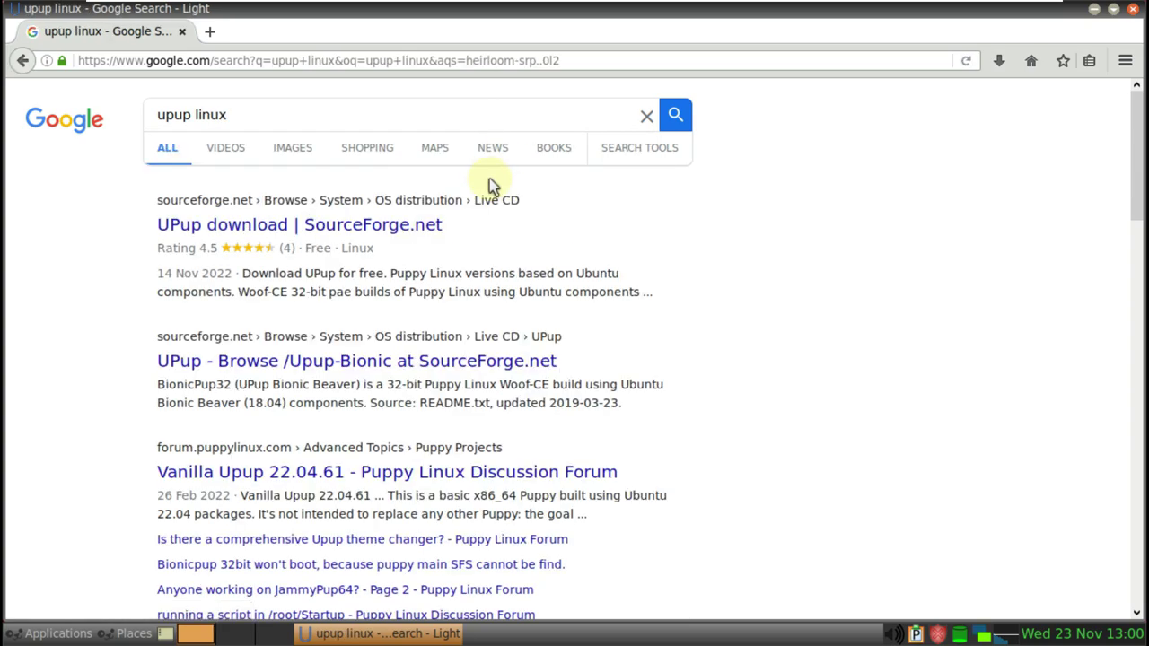
Open the UPup download project on SourceForge from the search results and view its Files listing.
click(424, 234)
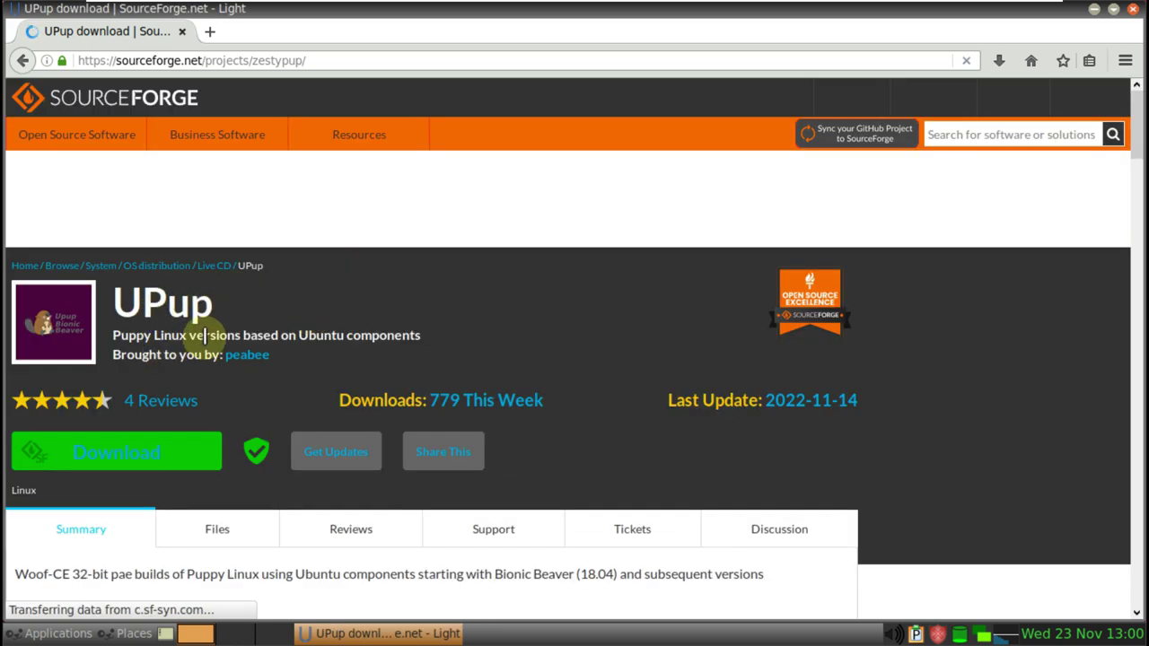
drag(208, 304, 110, 303)
scroll(289, 313, down, 2)
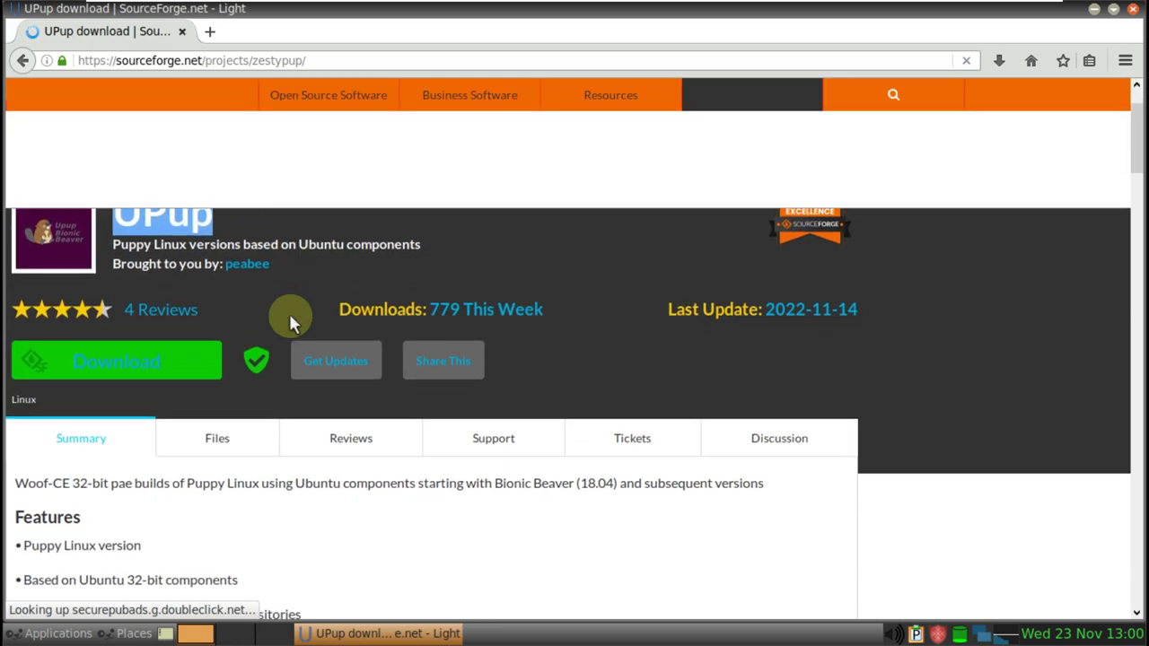
click(230, 441)
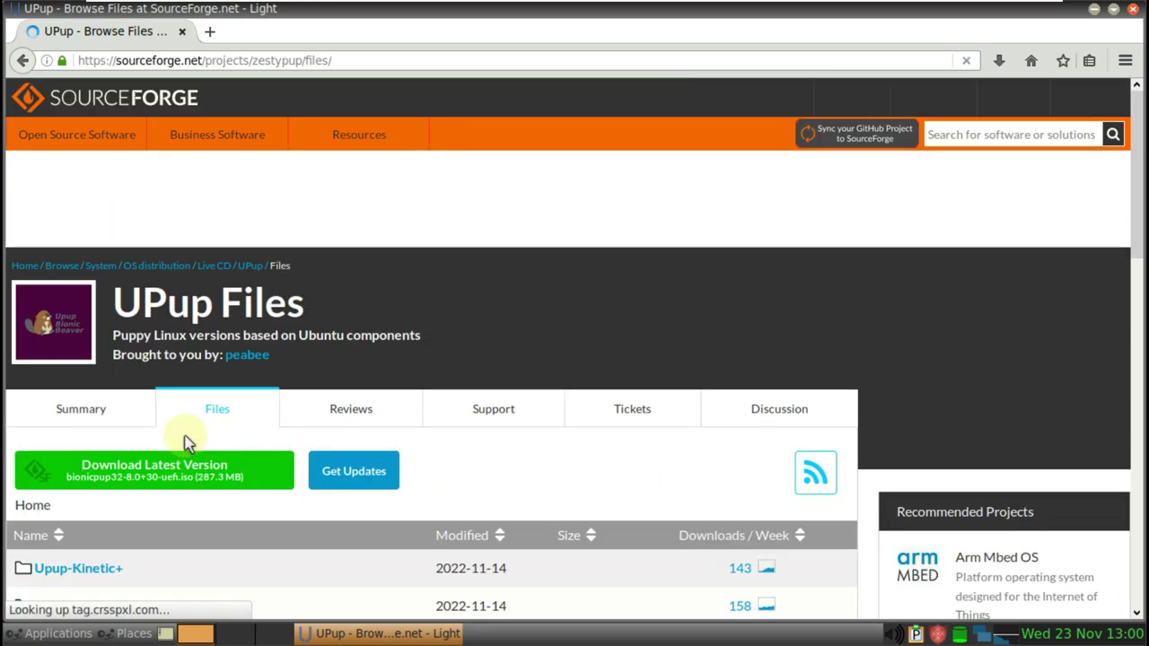
scroll(185, 441, down, 3)
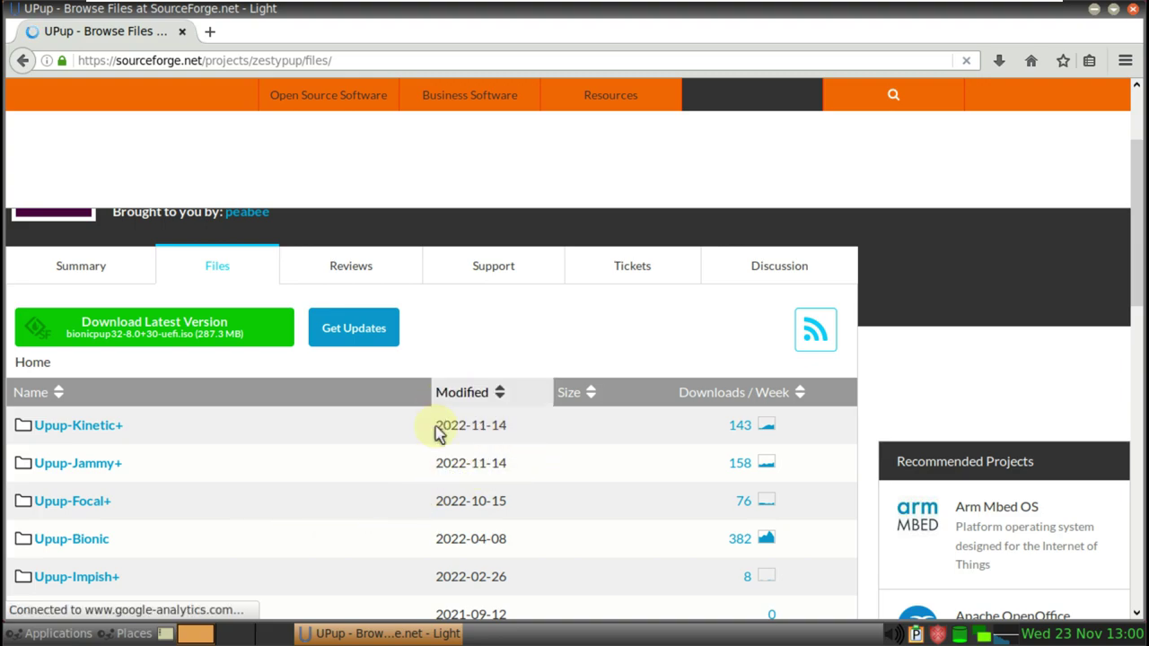
Open the Upup-Kinetic+ folder and look through its ISO files and subfolders.
click(83, 428)
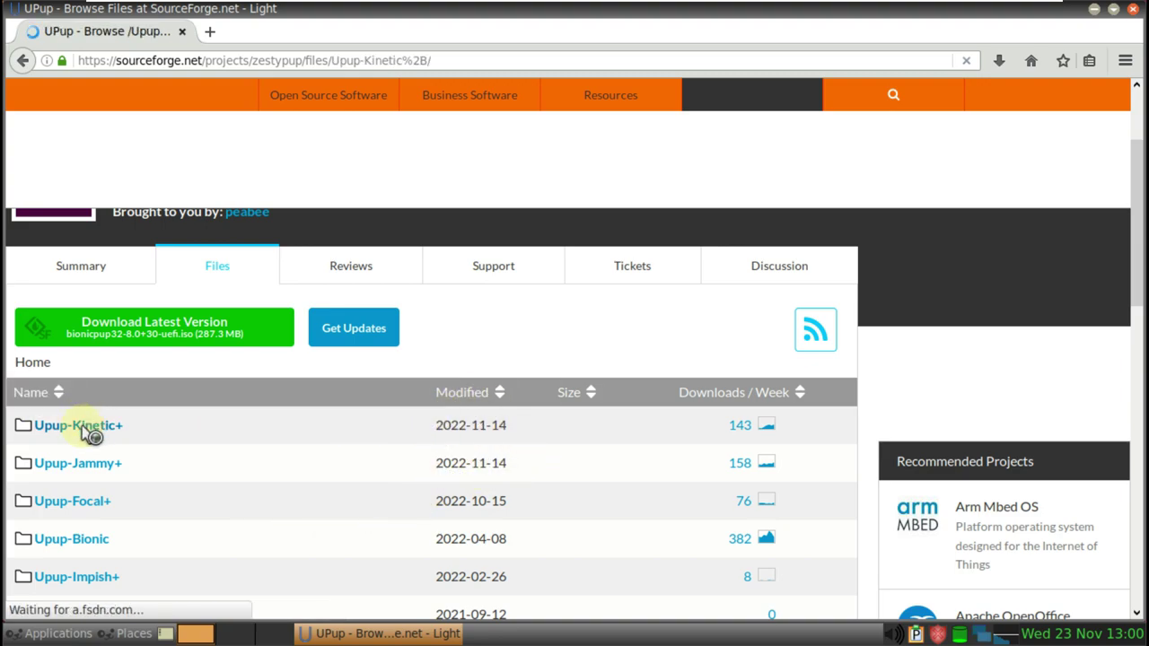
scroll(90, 398, down, 5)
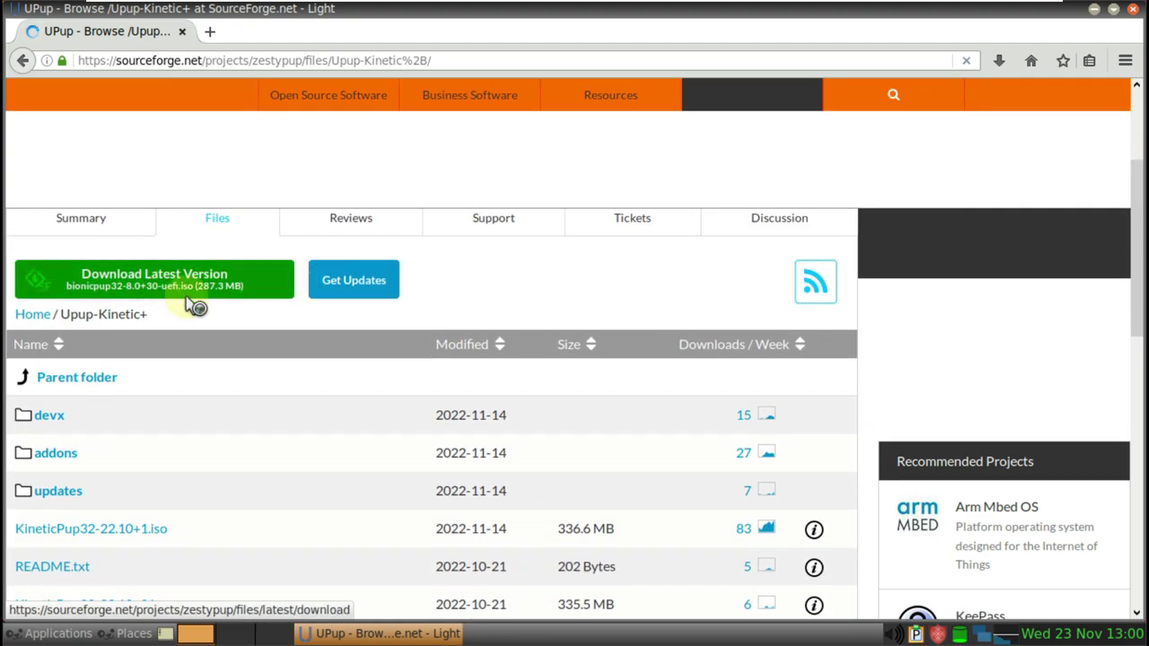
scroll(211, 302, down, 3)
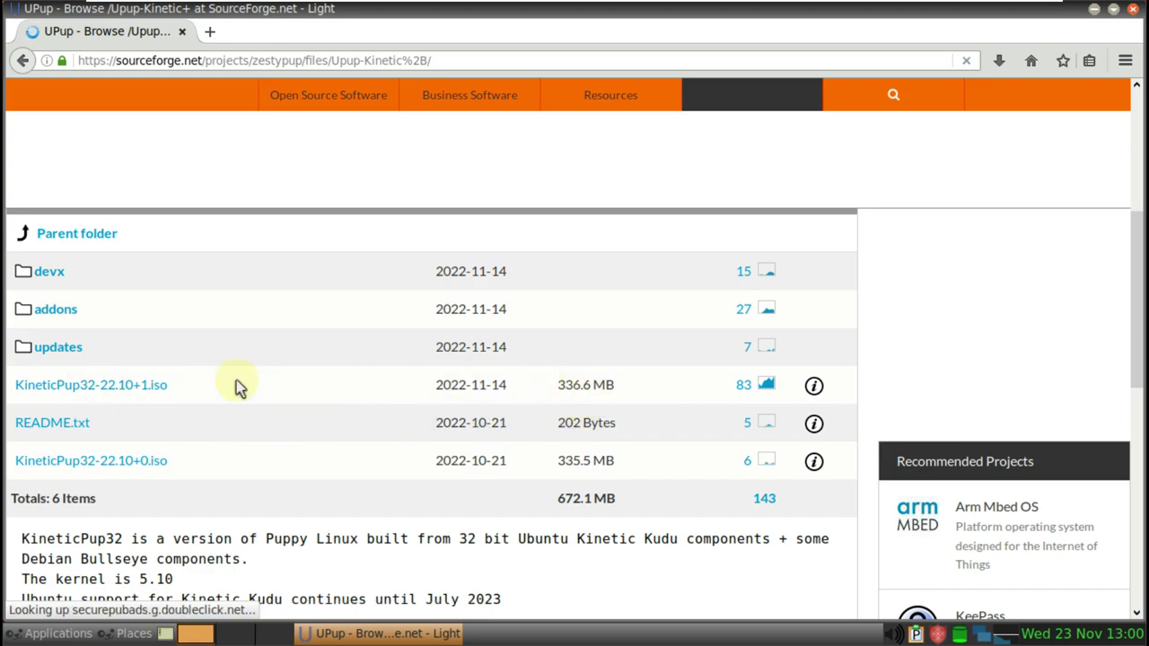
Start downloading KineticPup32-22.10+1.iso as a saved file and cancel the running download.
click(139, 387)
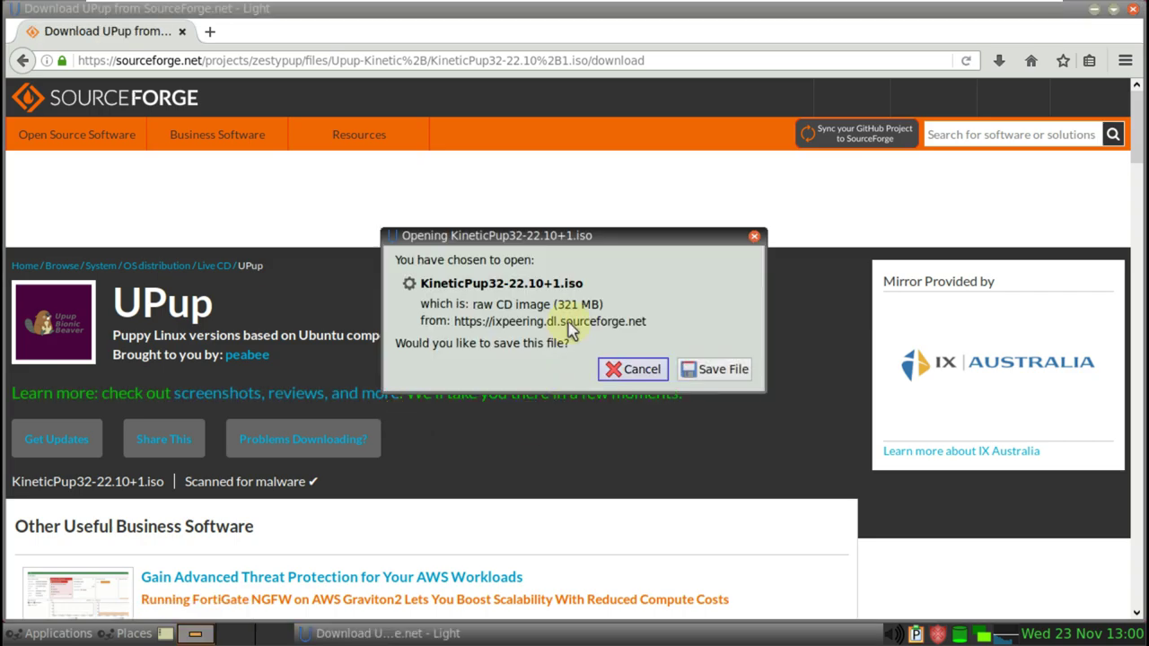
click(721, 369)
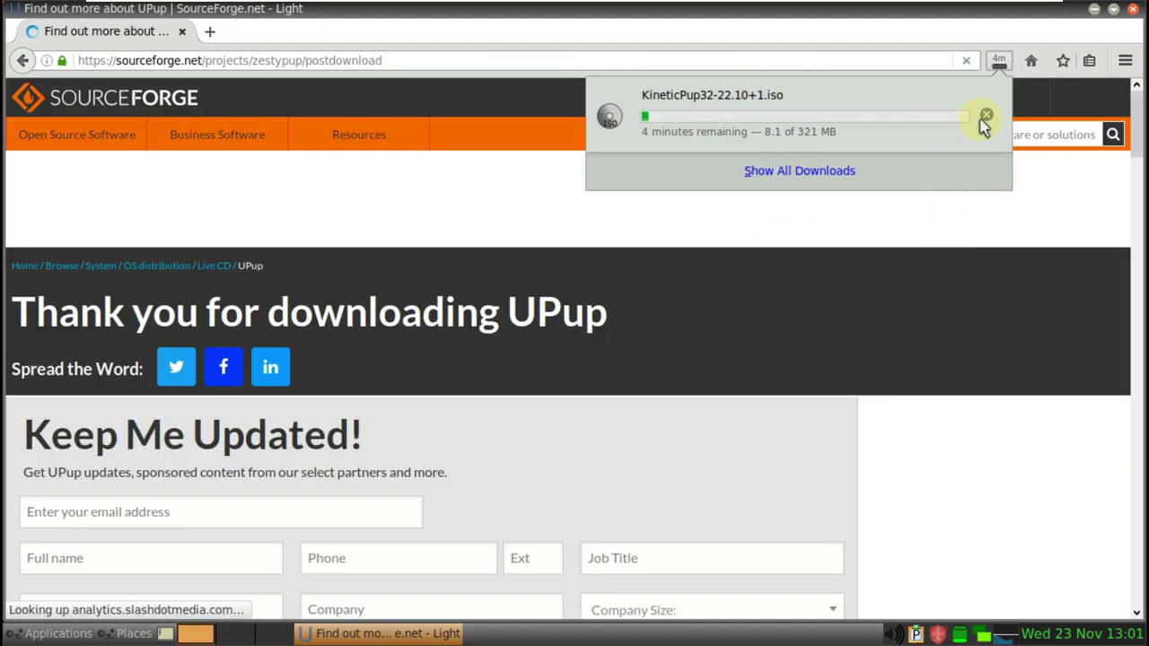
click(982, 119)
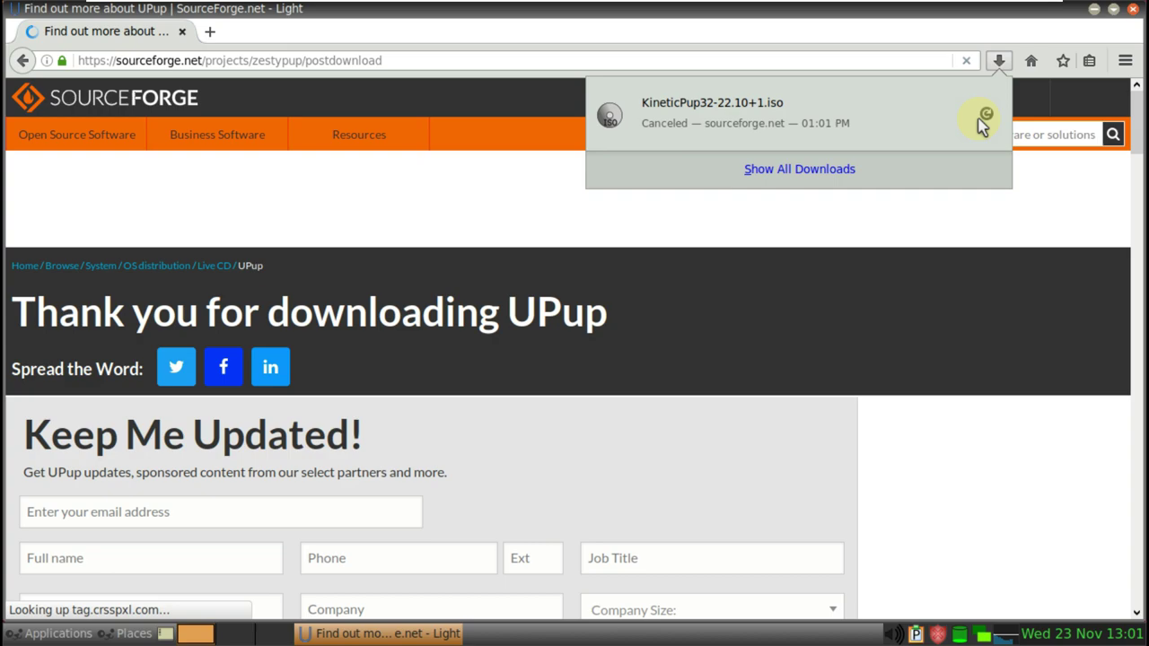
Replace the SourceForge tab with a fresh one, open youtube.com/9to5linux and try to subscribe to the channel, dismissing the sign-in prompt.
click(210, 31)
click(182, 32)
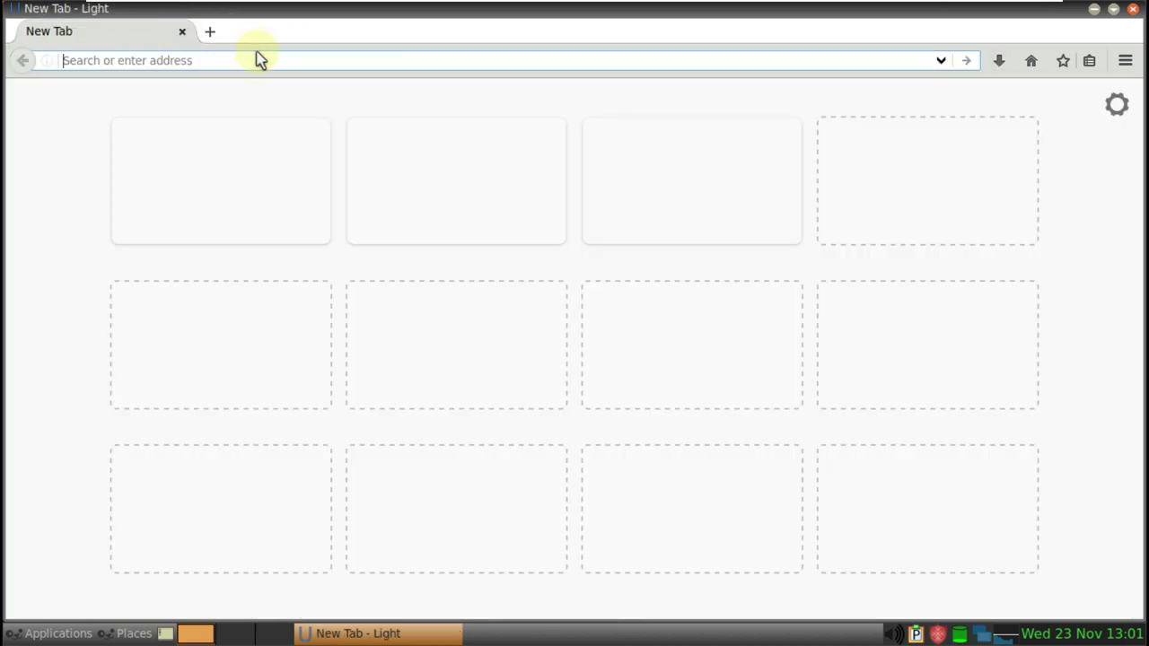
text(youtuv)
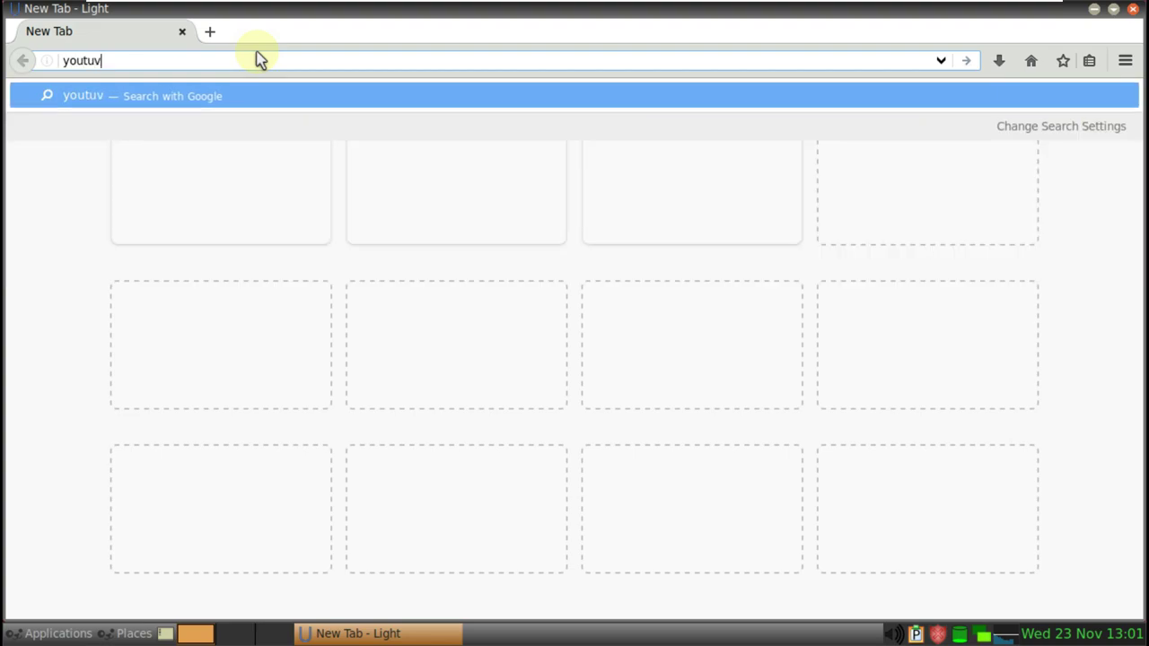
key(BackSpace)
text(be)
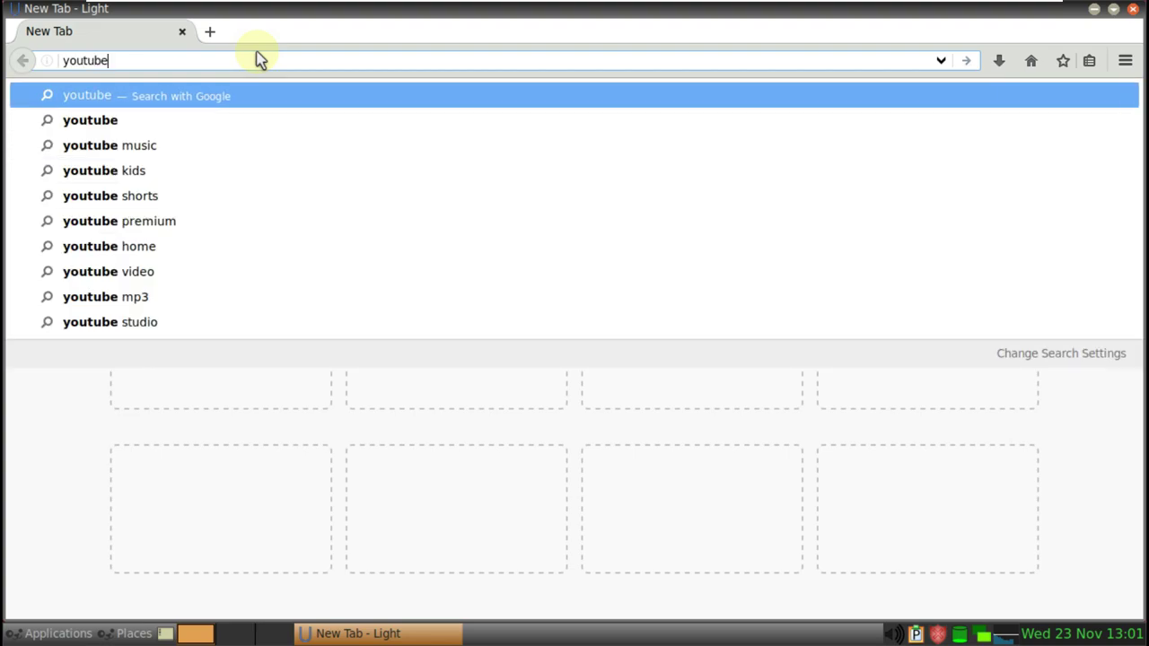
text(.com/9to5linux)
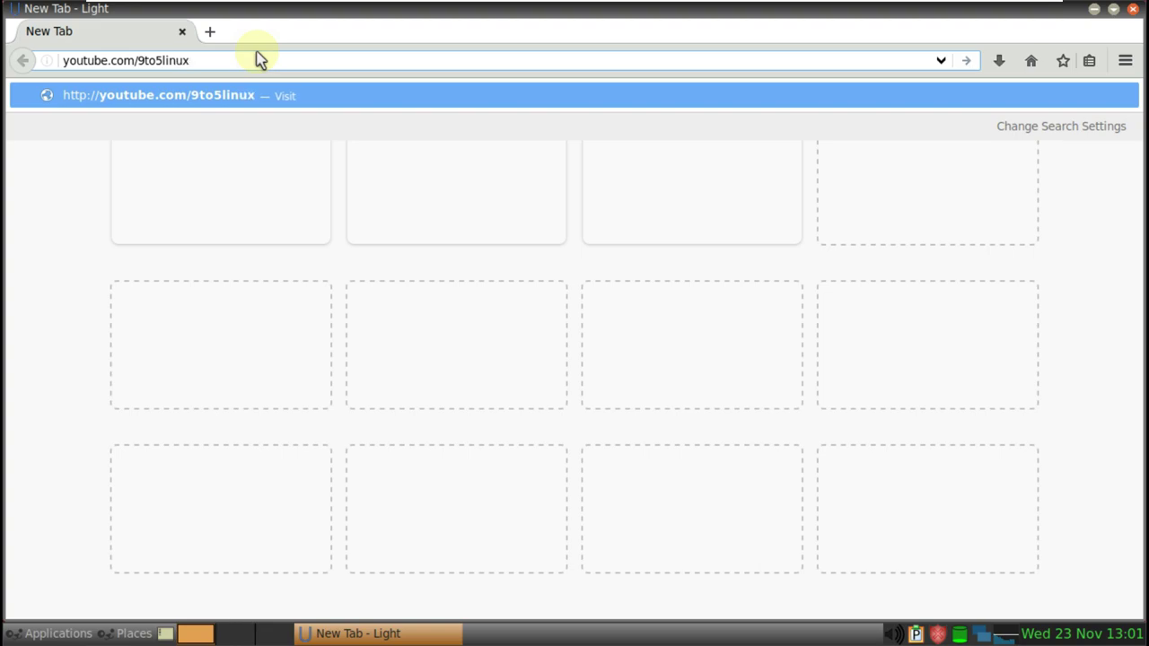
key(Return)
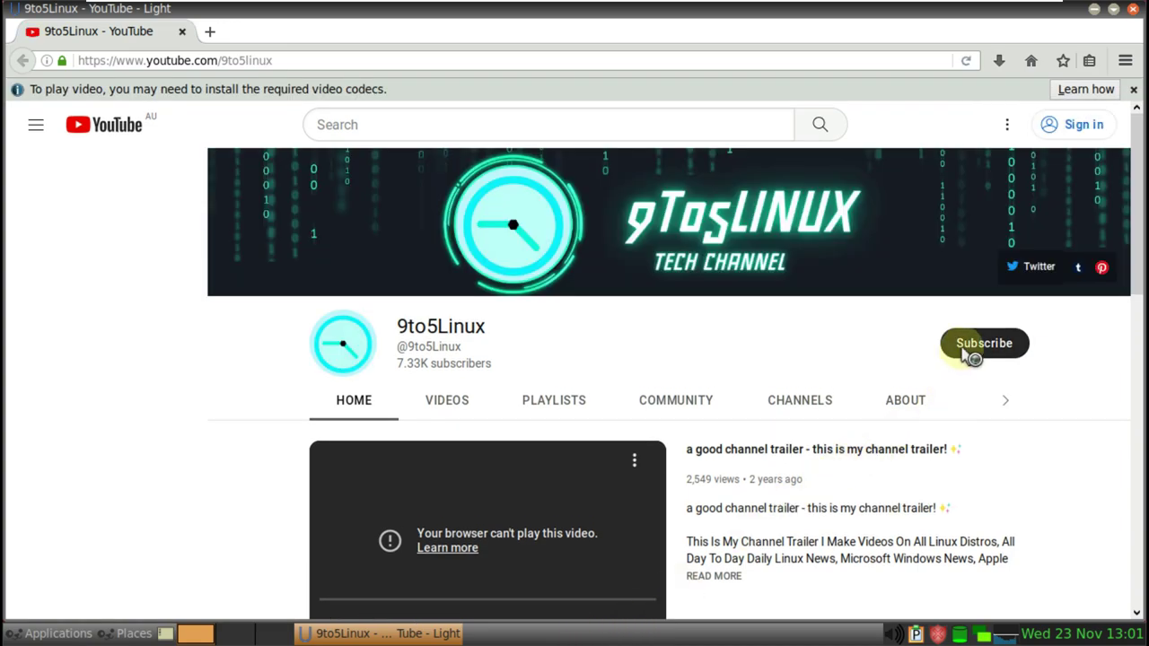
click(969, 353)
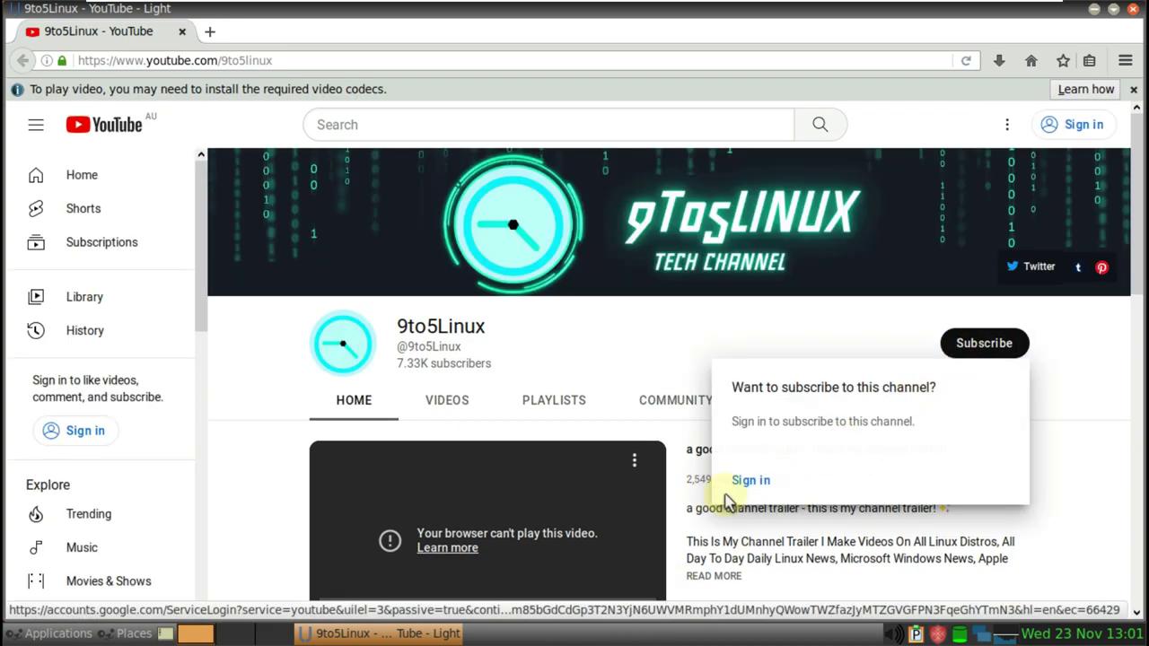
click(747, 344)
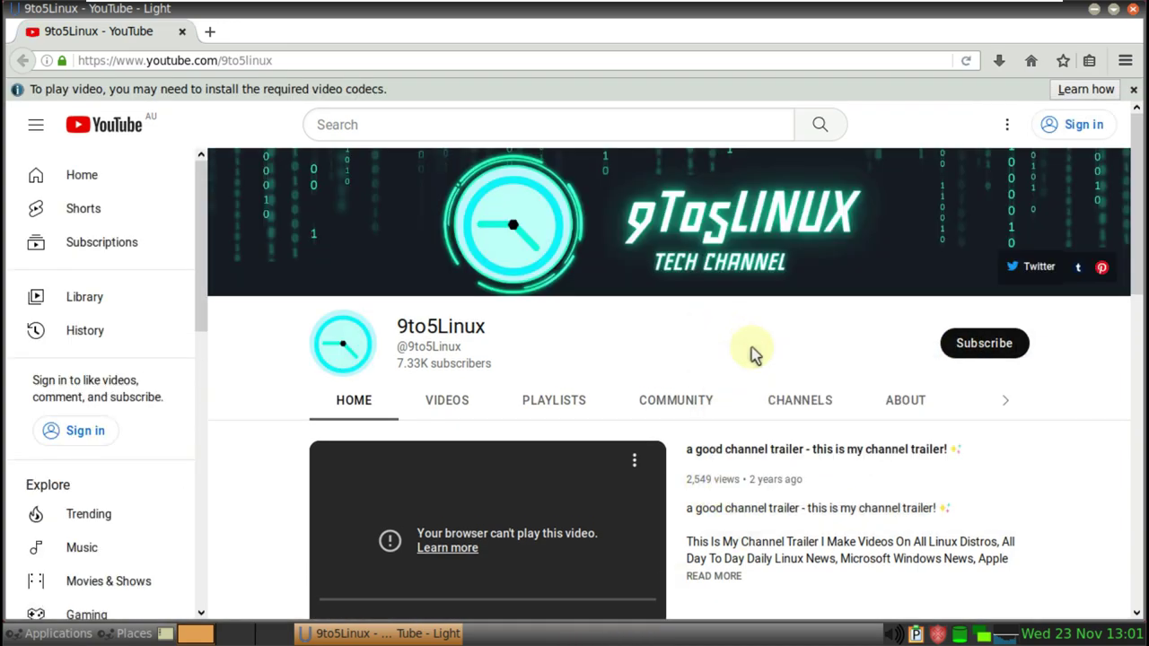
Read the description and upload schedule in the channel's About section, and close the browser.
click(909, 413)
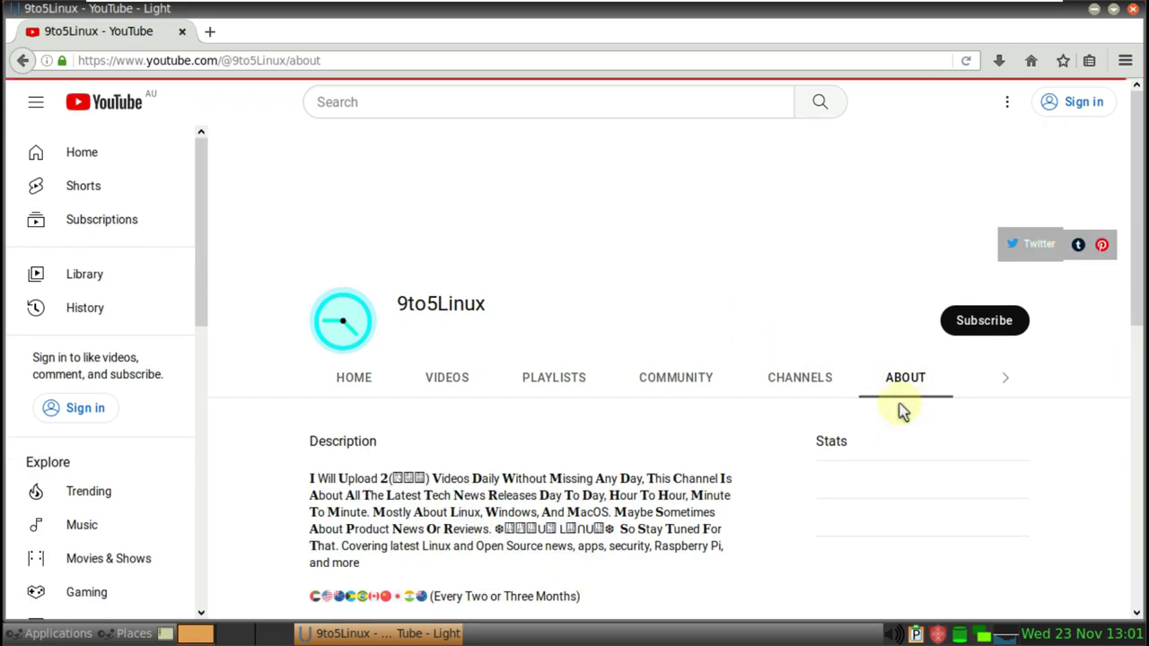
scroll(649, 415, down, 3)
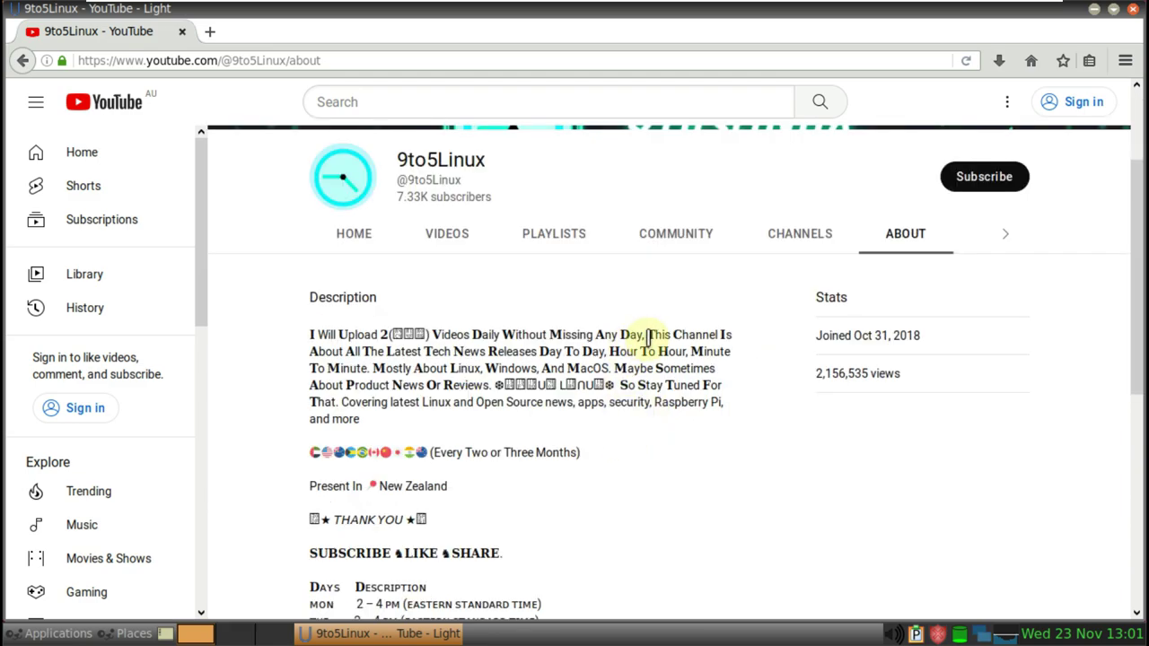
drag(645, 334, 308, 339)
scroll(549, 400, down, 5)
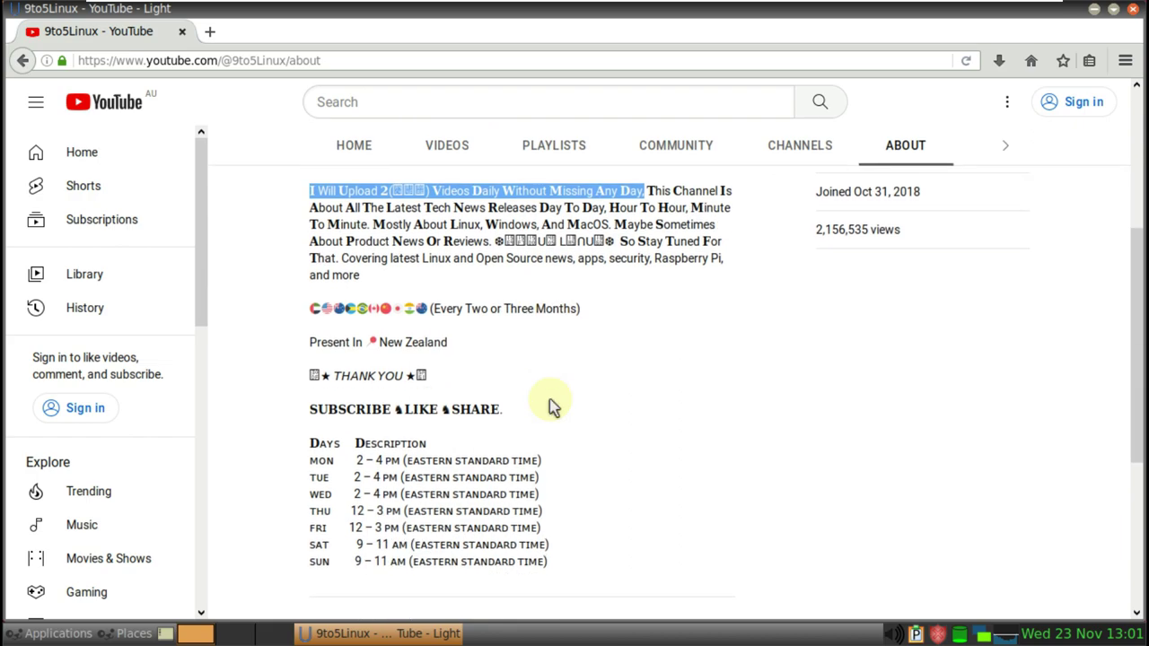
drag(311, 313, 556, 470)
scroll(839, 513, up, 8)
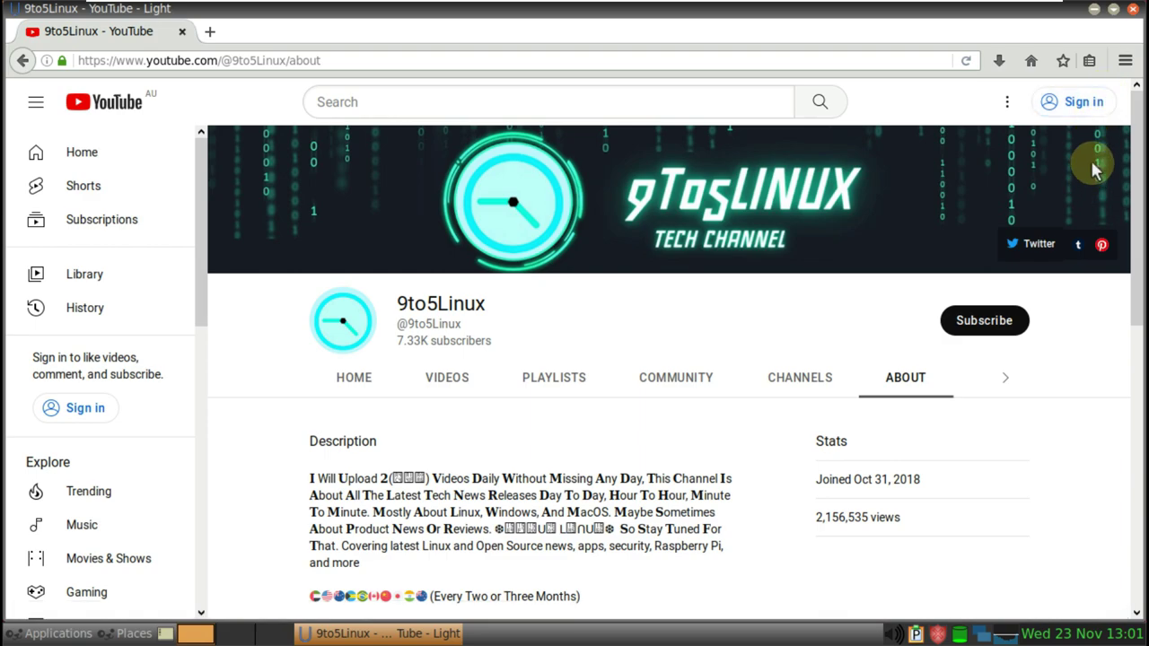
click(1133, 9)
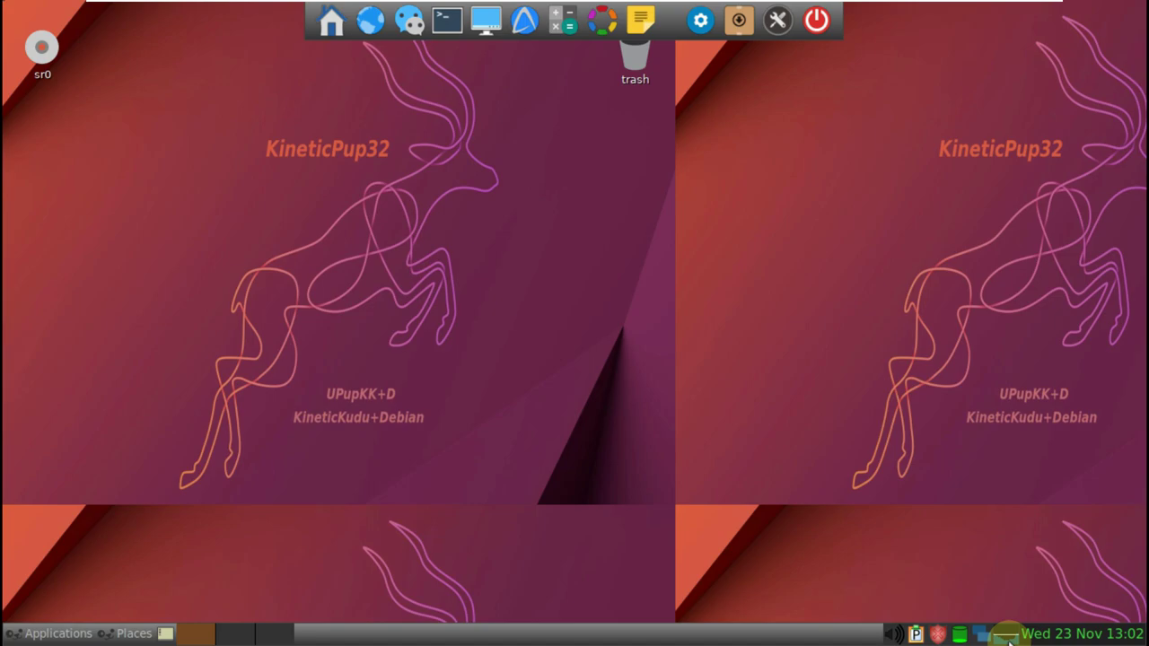
Look at the system tray's clock options, volume slider and firewall options without changing anything.
click(1077, 636)
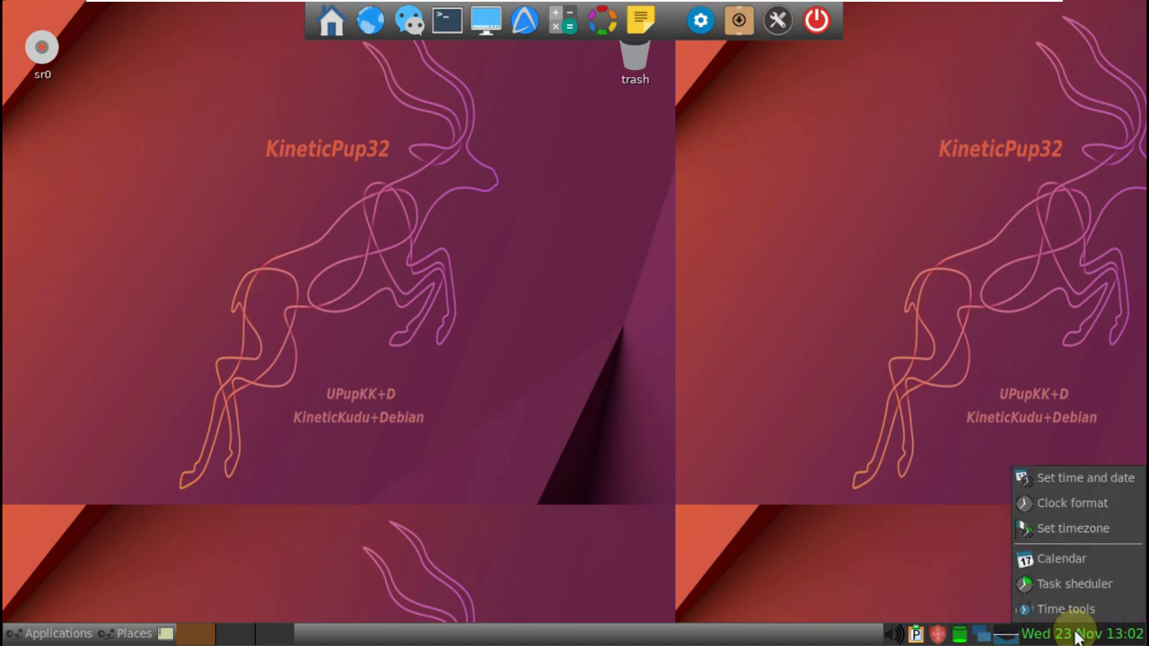
click(1073, 636)
click(890, 636)
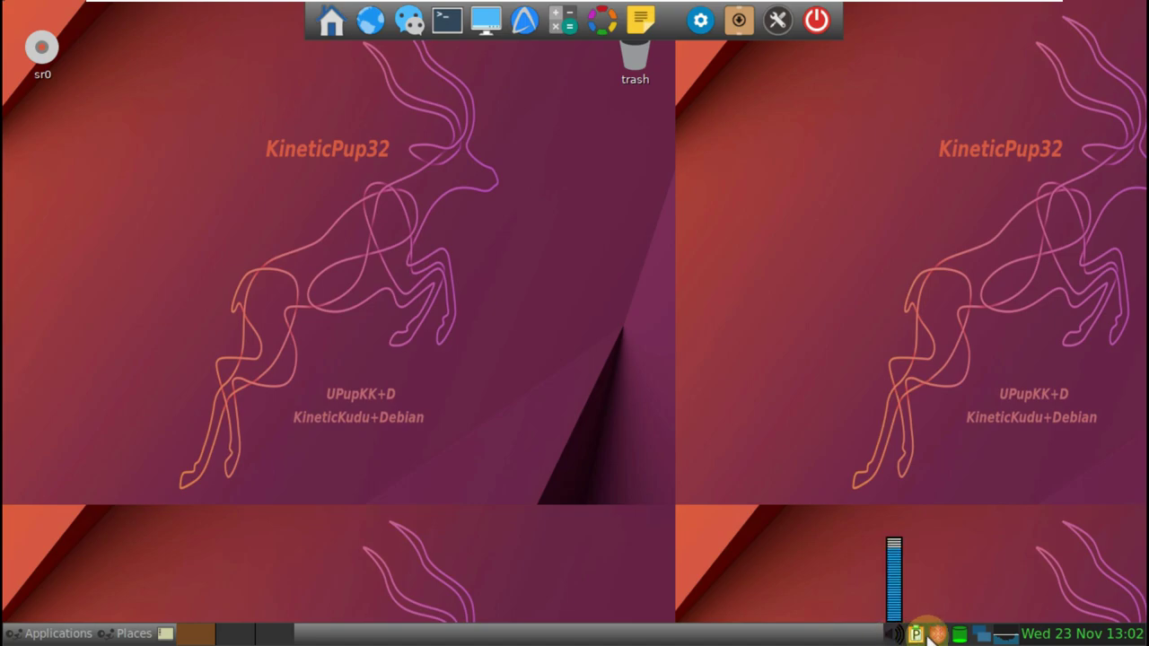
click(922, 637)
click(914, 494)
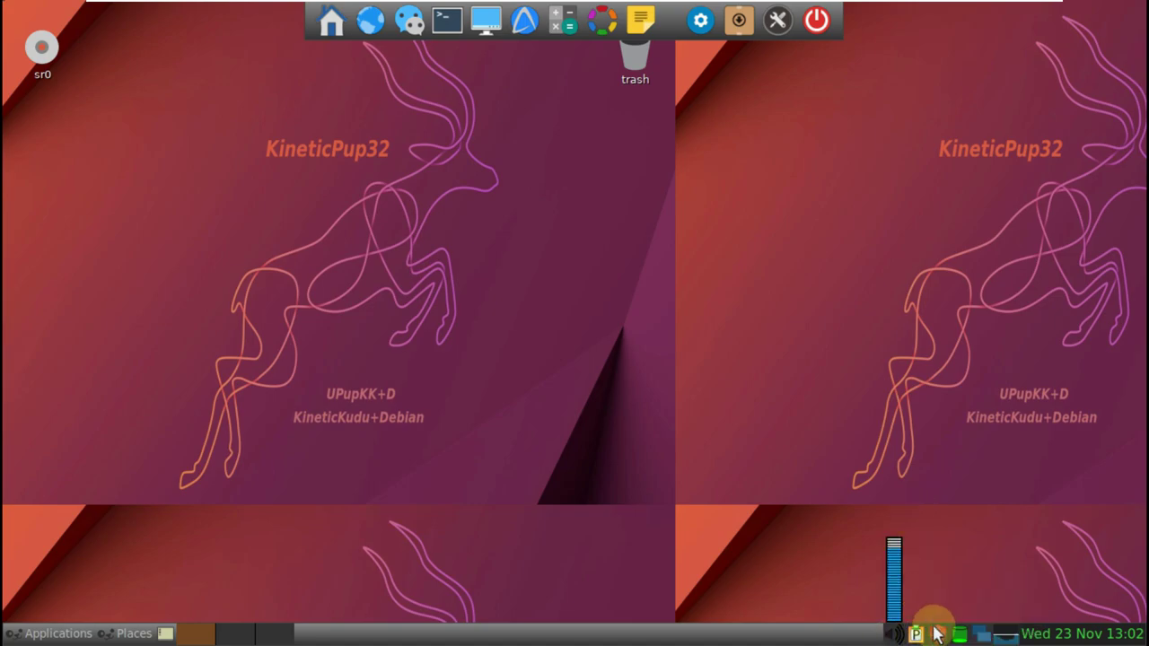
click(937, 635)
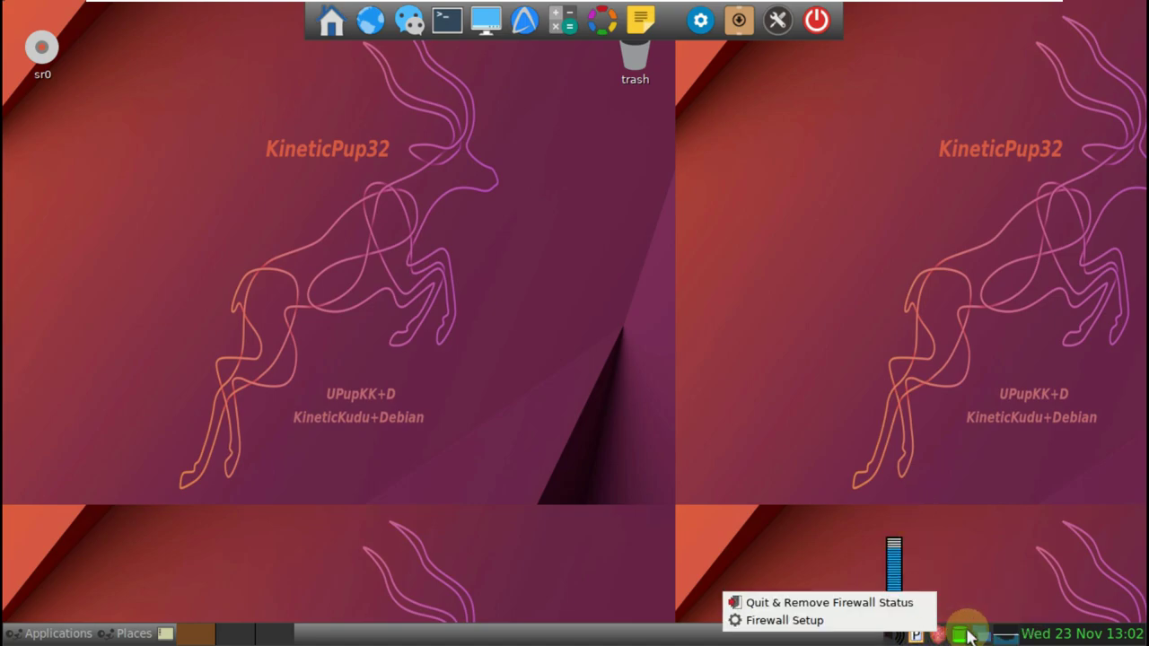
click(975, 545)
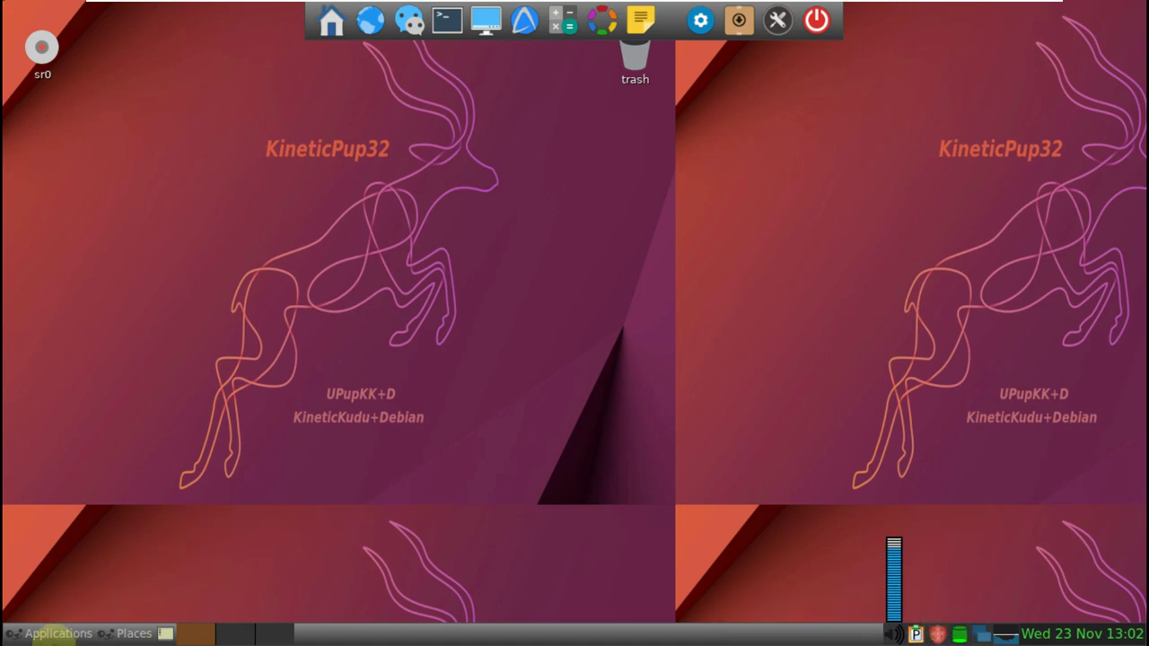
Browse the installed applications in the Multimedia, Internet, Network, Business, Document, Graphic, Filesystem and Utility categories.
click(45, 634)
mouse_move(72, 505)
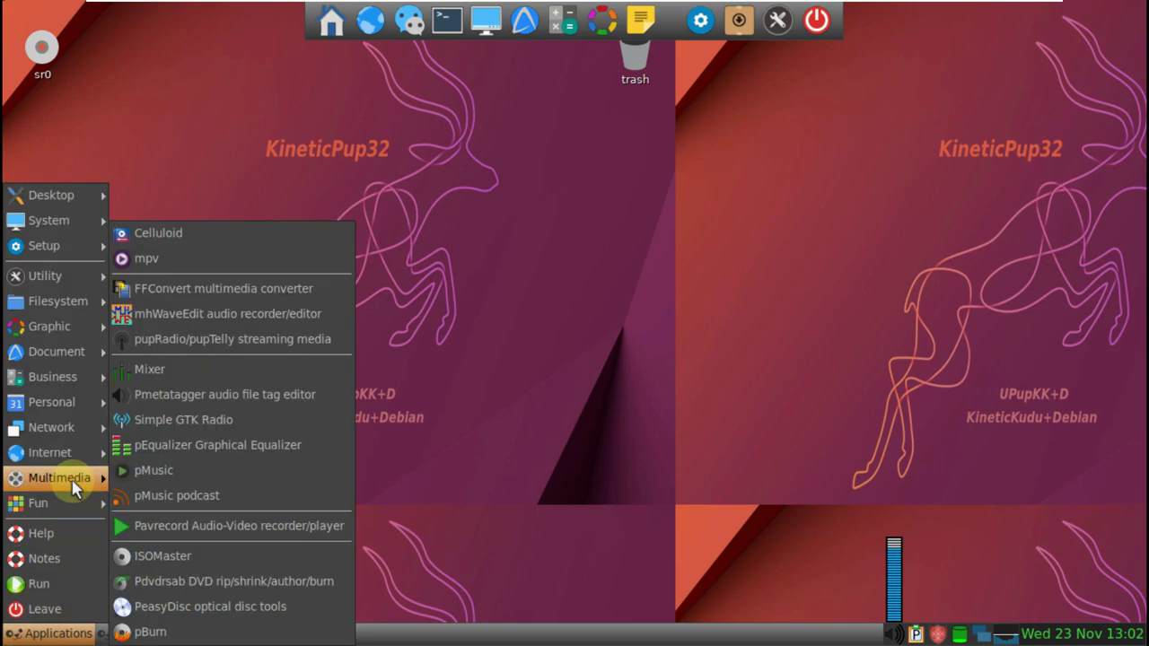
mouse_move(75, 461)
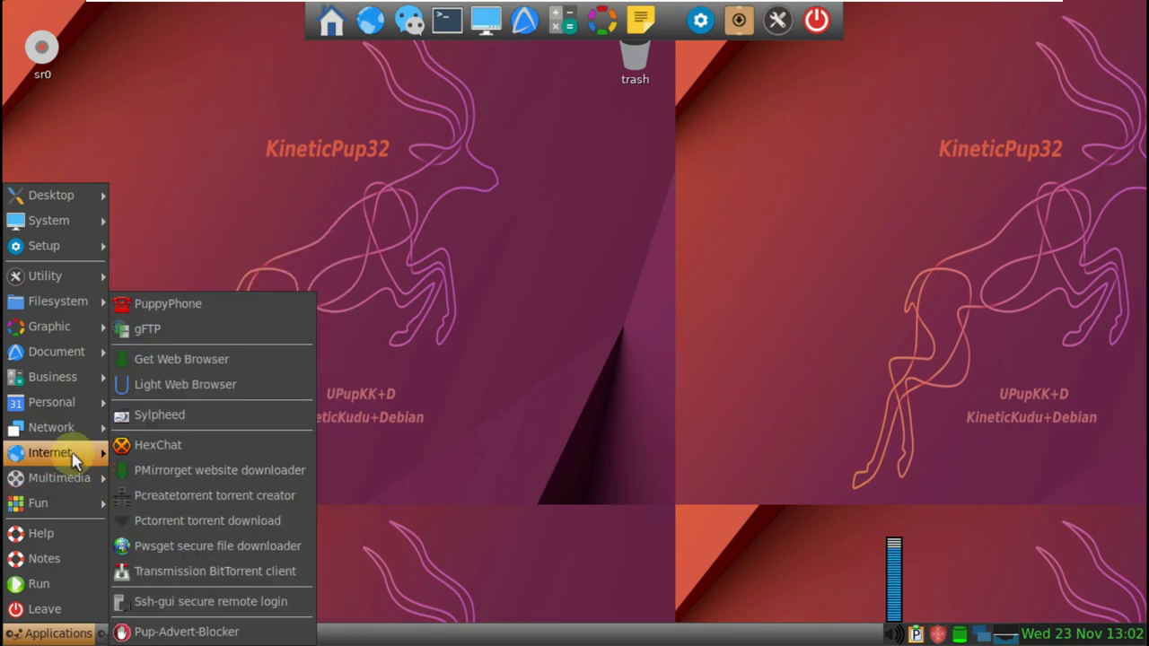
mouse_move(76, 439)
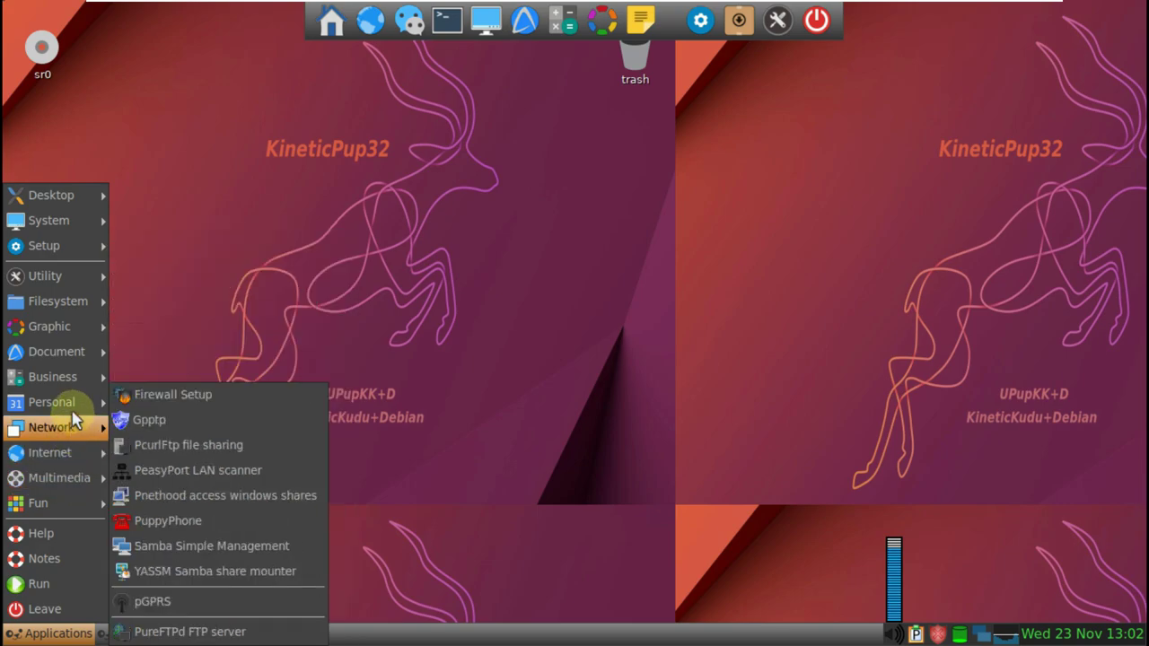
mouse_move(70, 384)
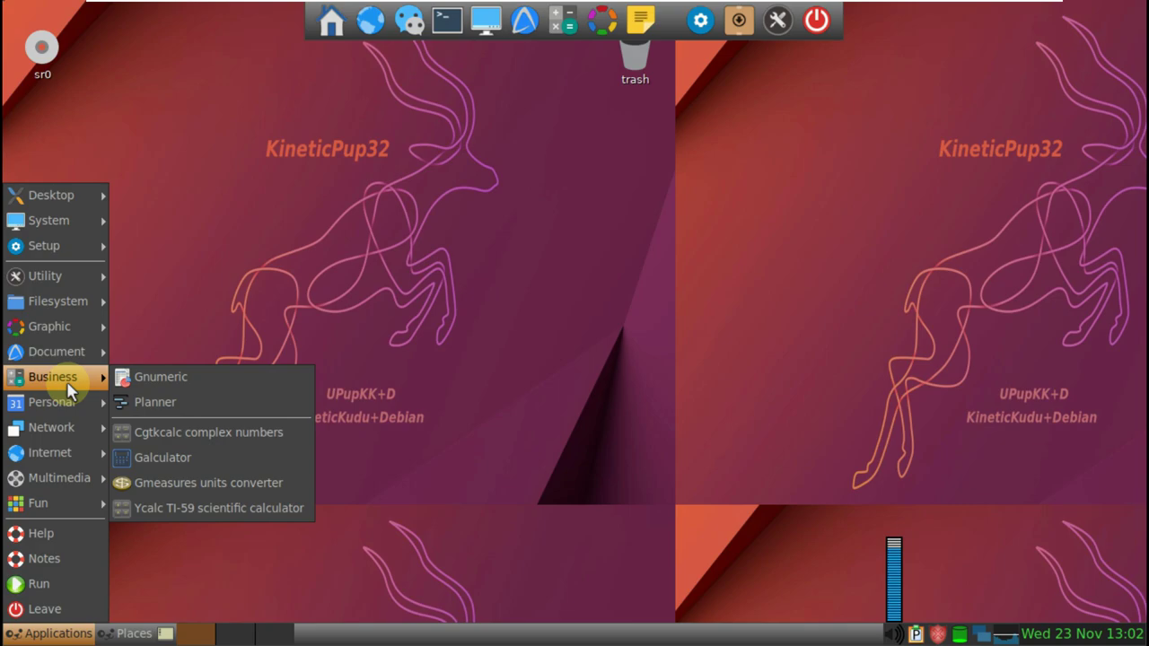
mouse_move(70, 361)
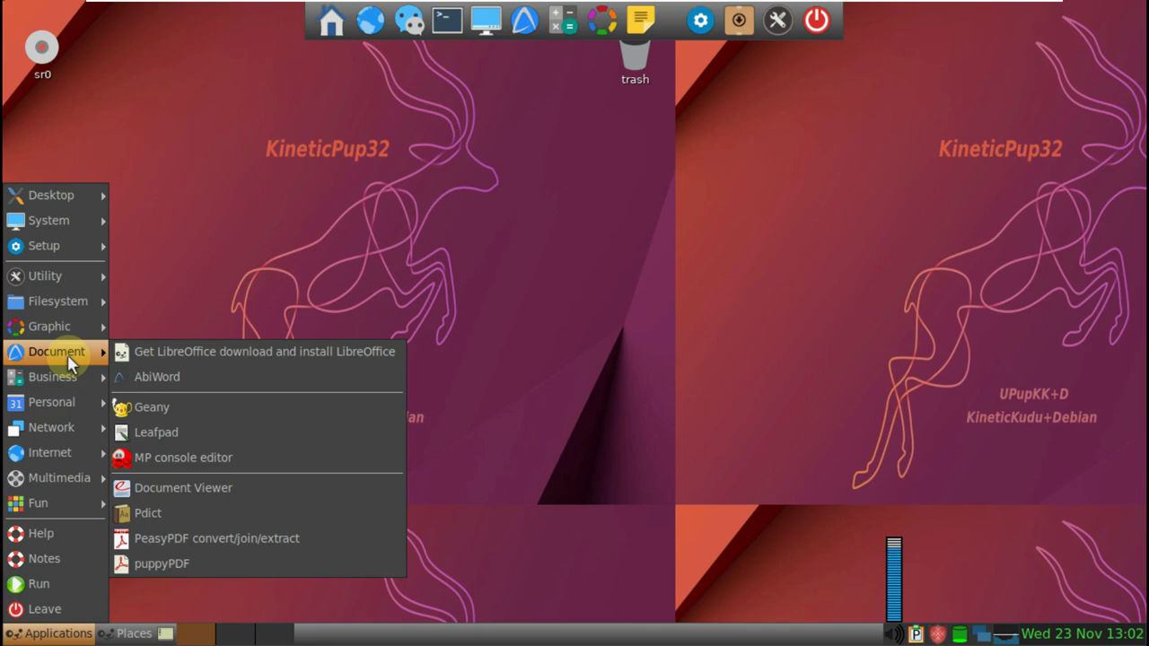
mouse_move(73, 332)
mouse_move(91, 306)
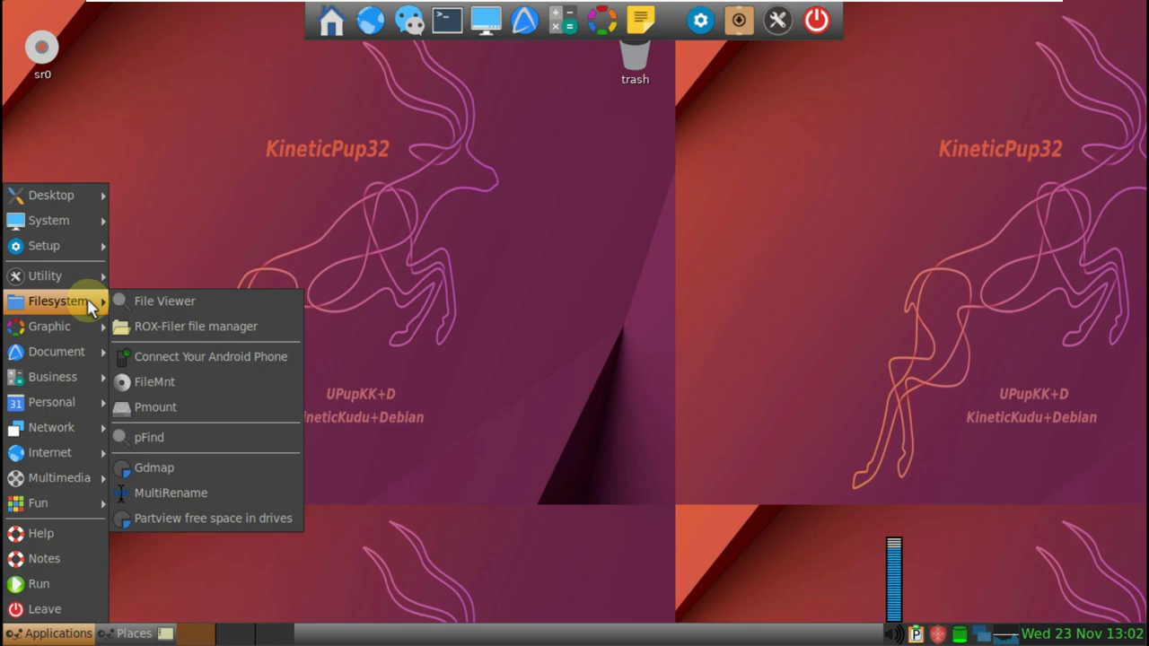
mouse_move(87, 283)
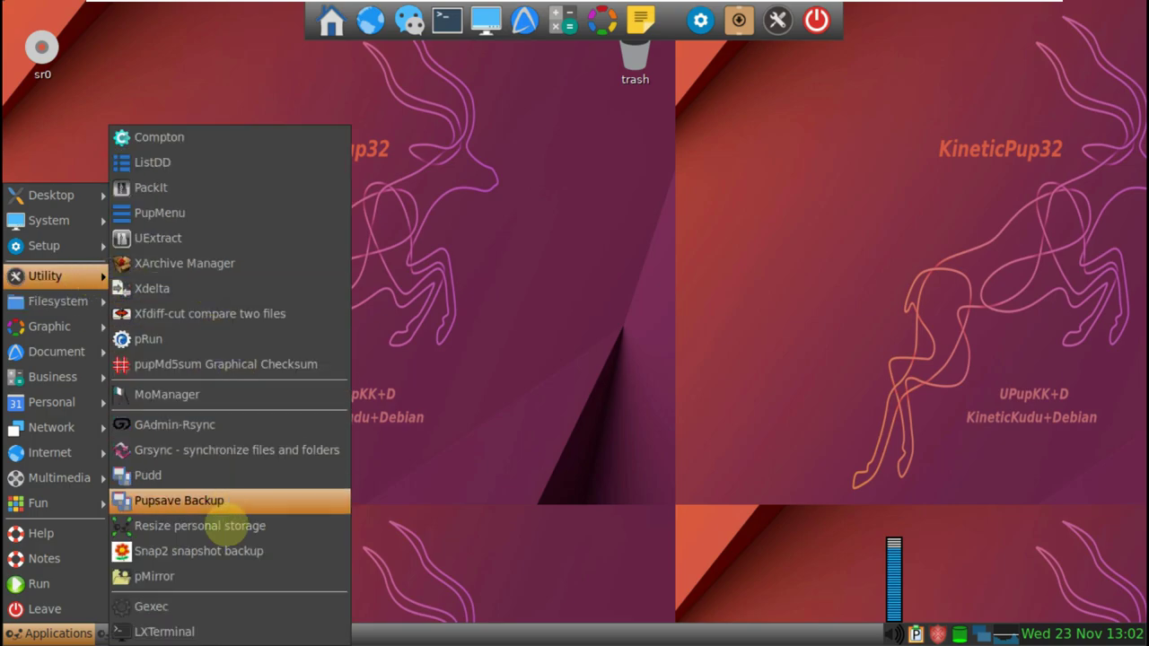
Open LXTerminal from the Utility applications and view its About information.
click(222, 634)
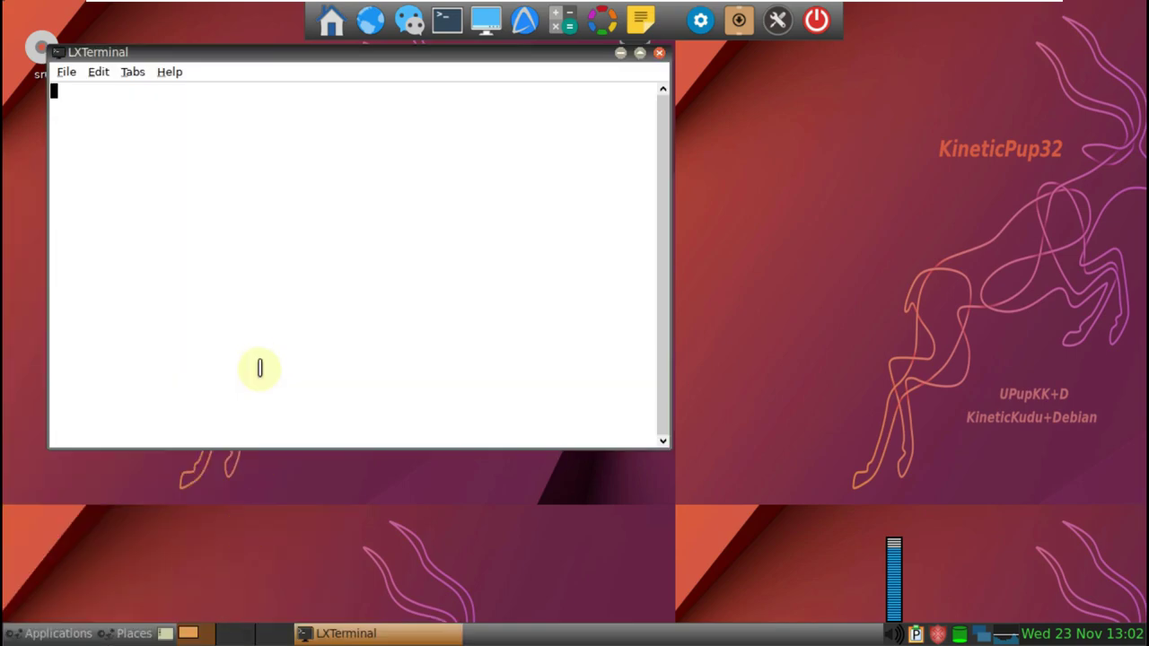
click(169, 73)
click(180, 93)
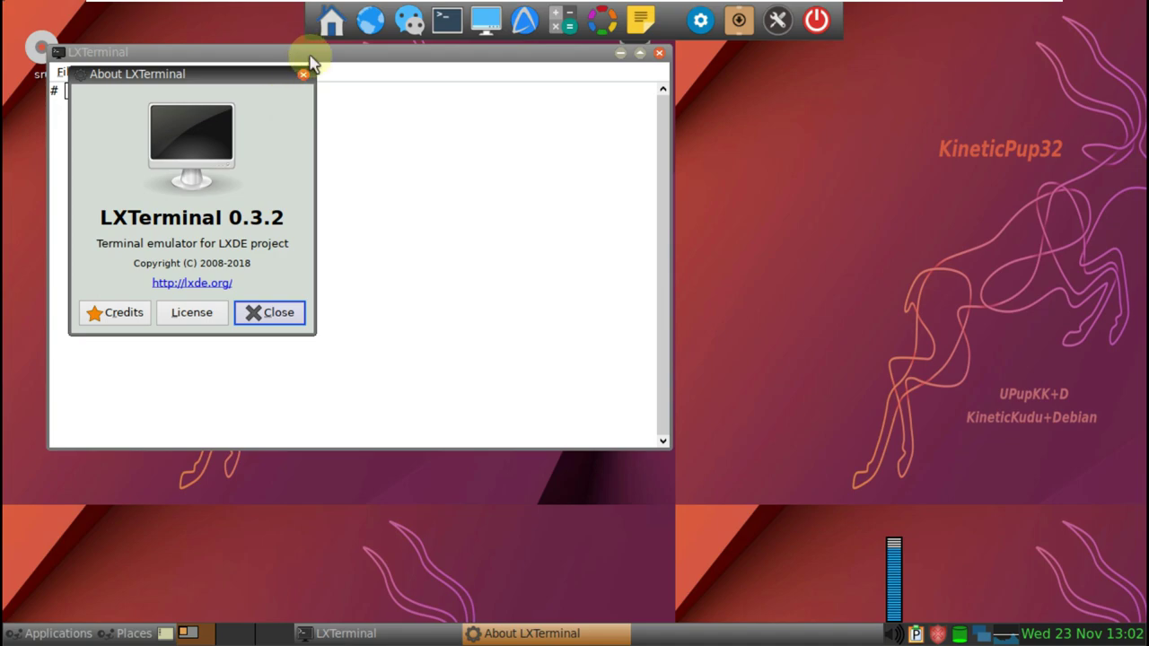
click(303, 76)
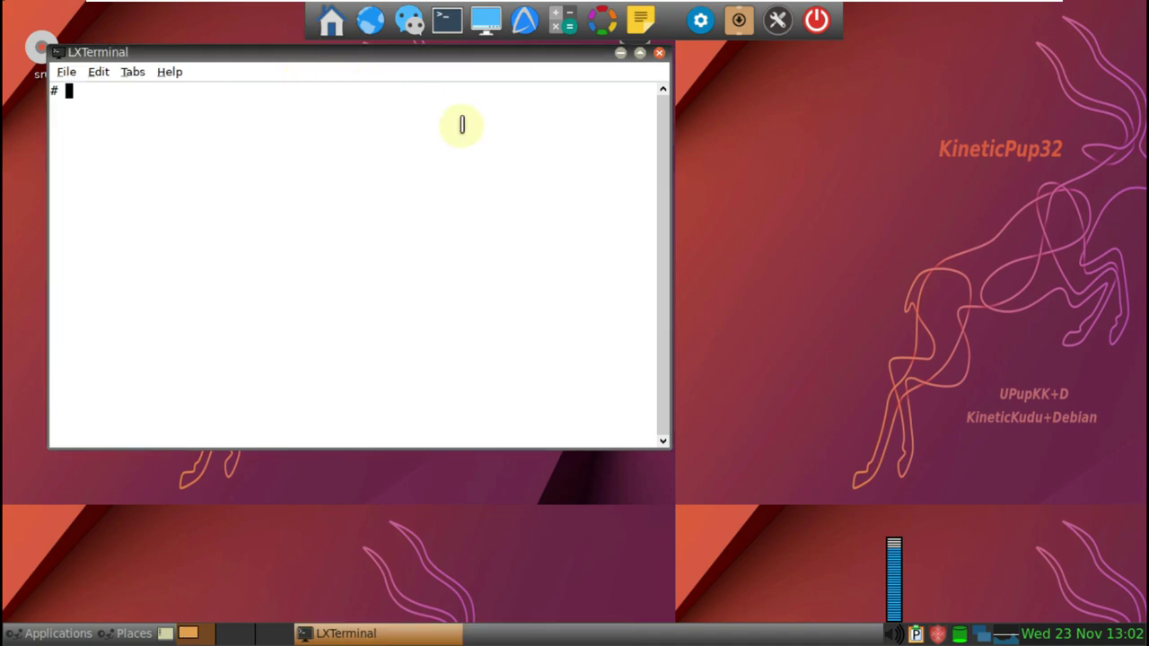
Move the terminal window to the middle of the desktop and run neofetch, inxi -b and cat /etc/issue.
drag(423, 55, 655, 149)
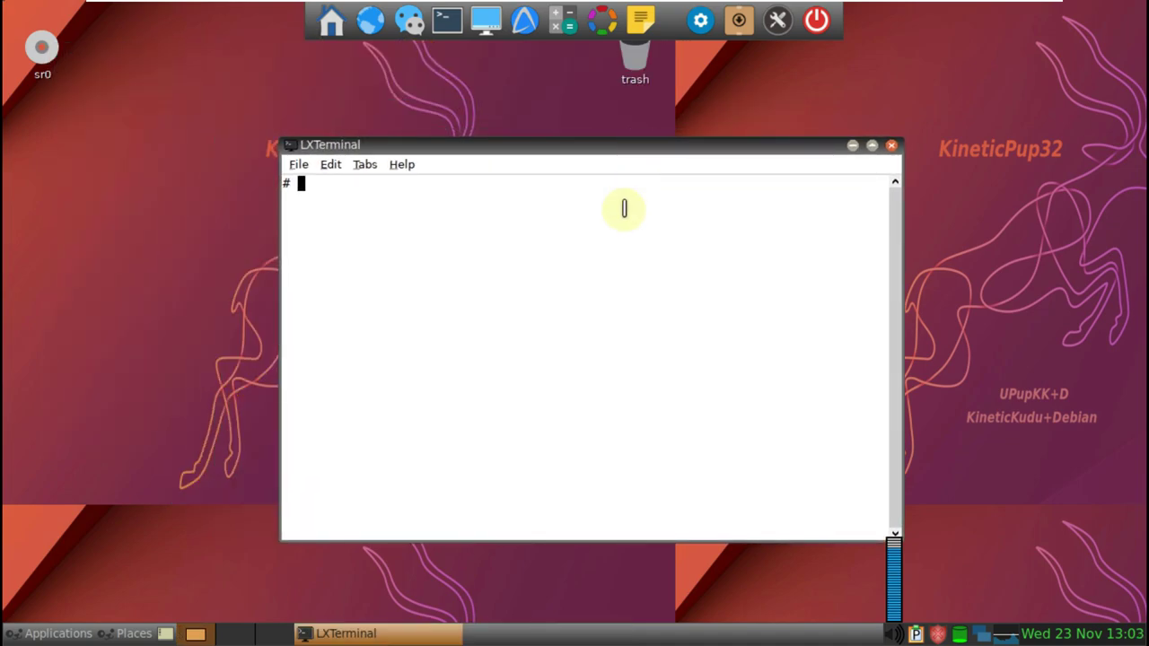
text(neofe)
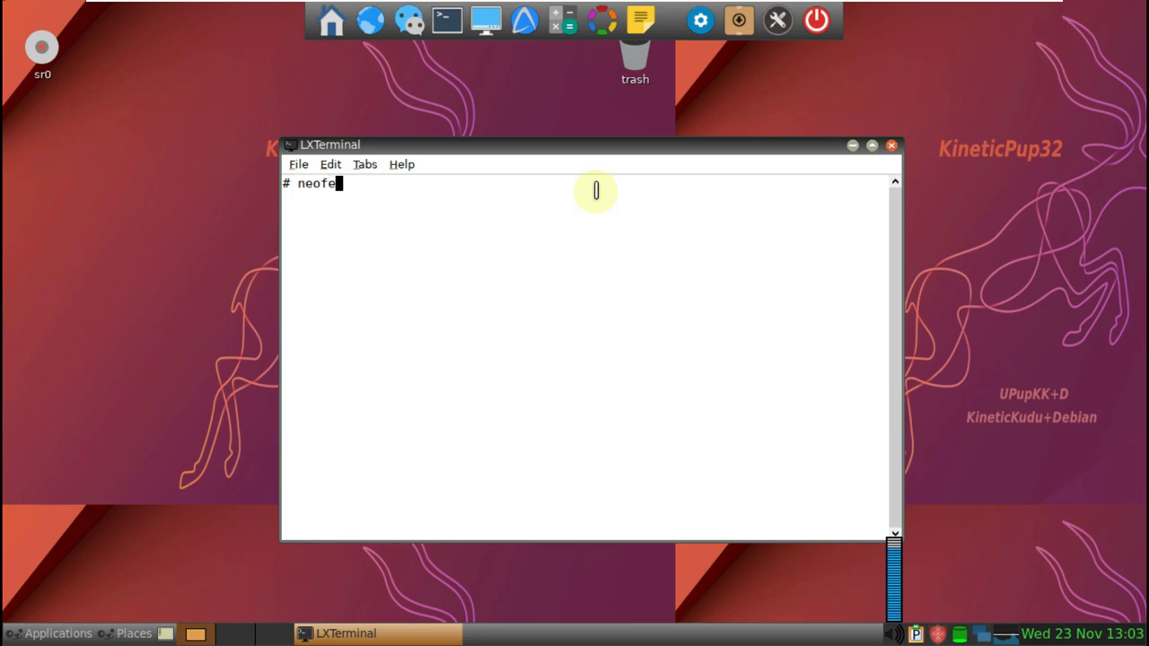
text(tch)
key(Return)
text(inxi -b)
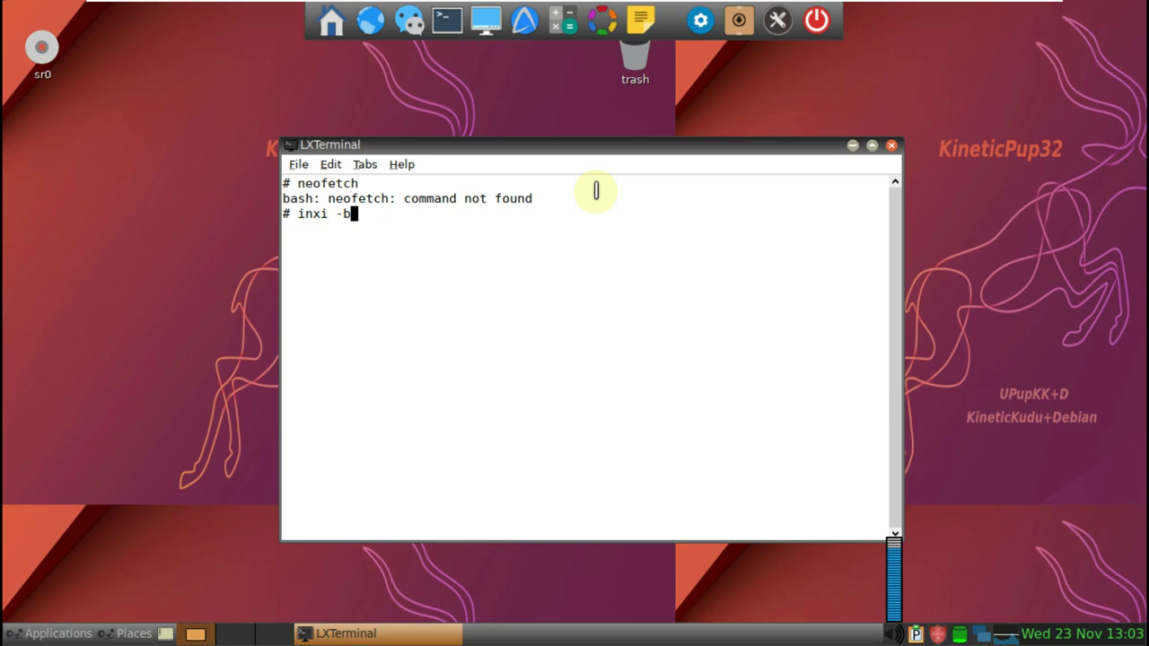
key(Return)
text(cat)
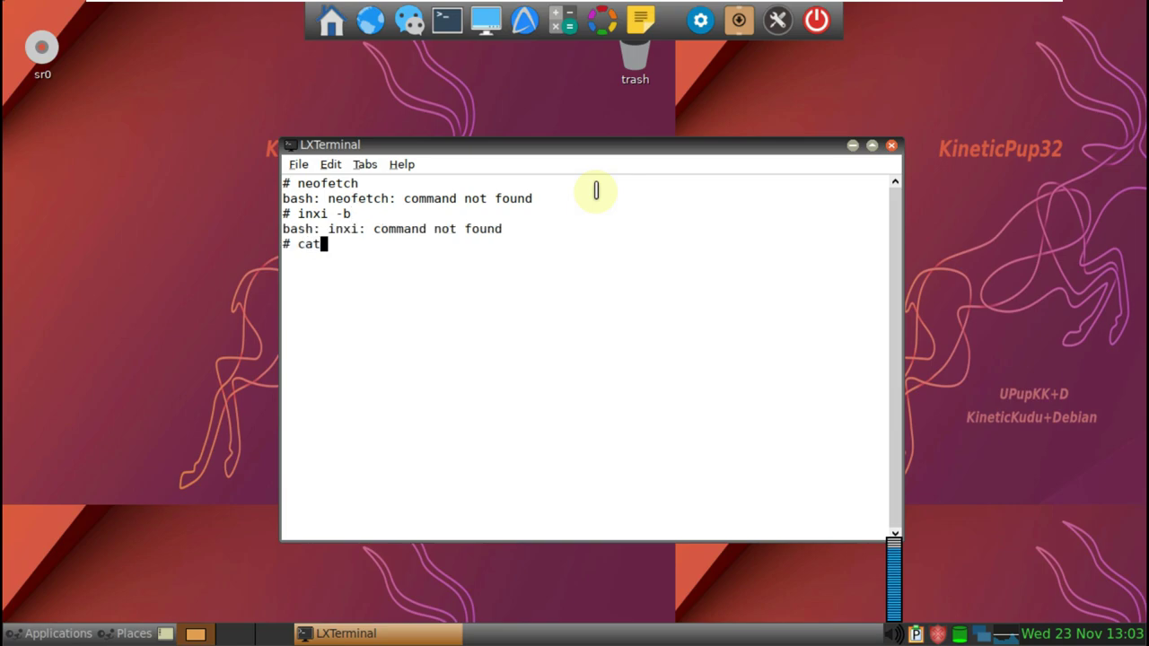
text( /etc/issue)
key(Return)
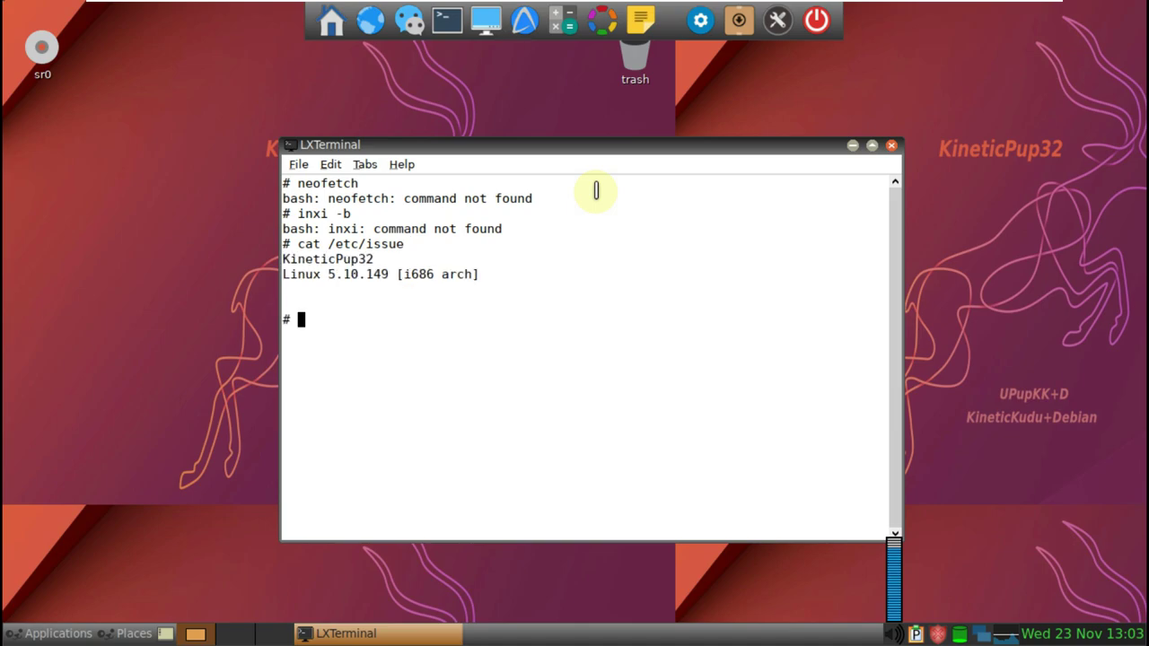
Run htop in tree view and maximize the terminal window to look through the running processes.
text(htop)
key(Return)
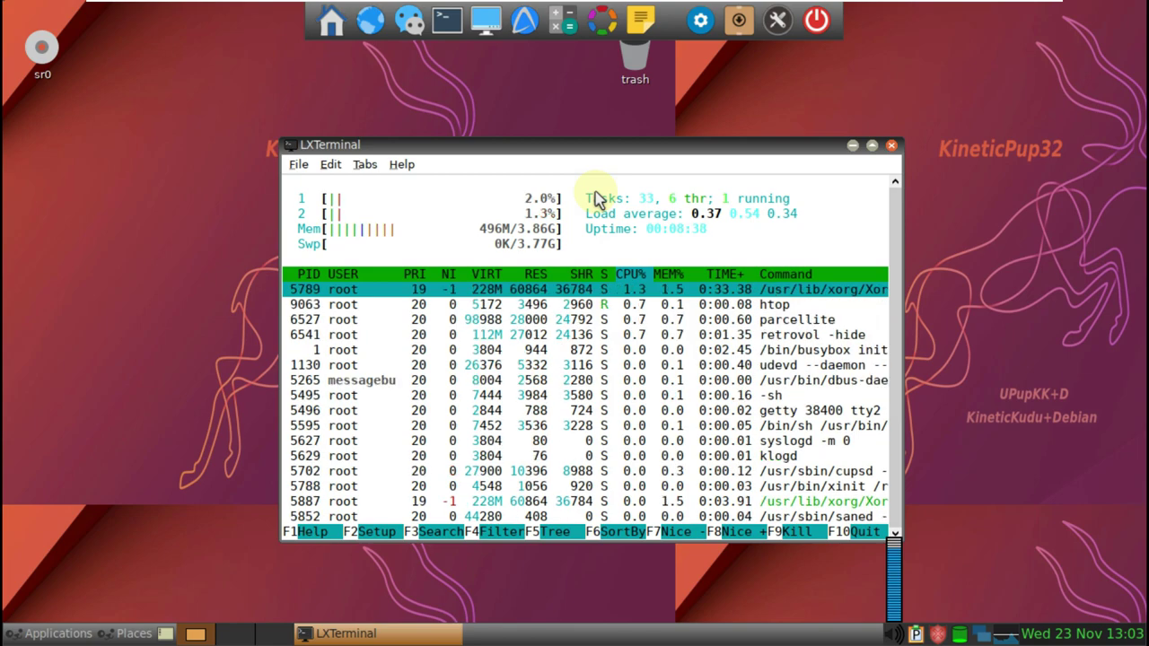
key(F5)
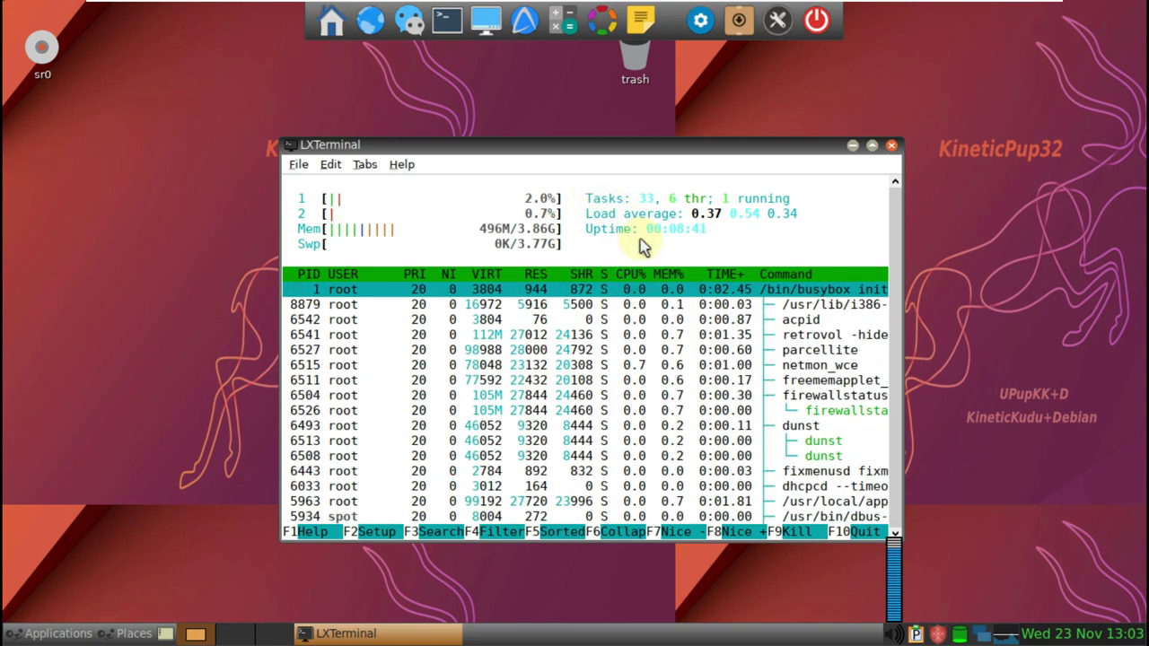
click(872, 145)
scroll(750, 244, down, 4)
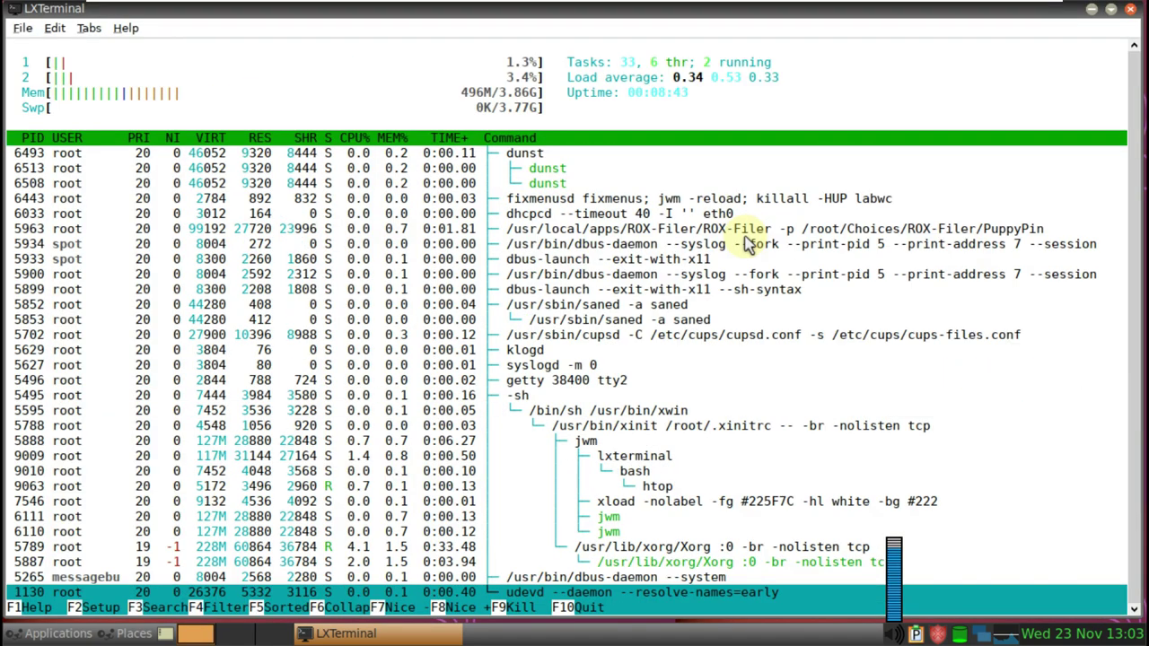
Return to the beginning of the htop process list, check the terminal's Help options and close the terminal window.
scroll(750, 244, up, 3)
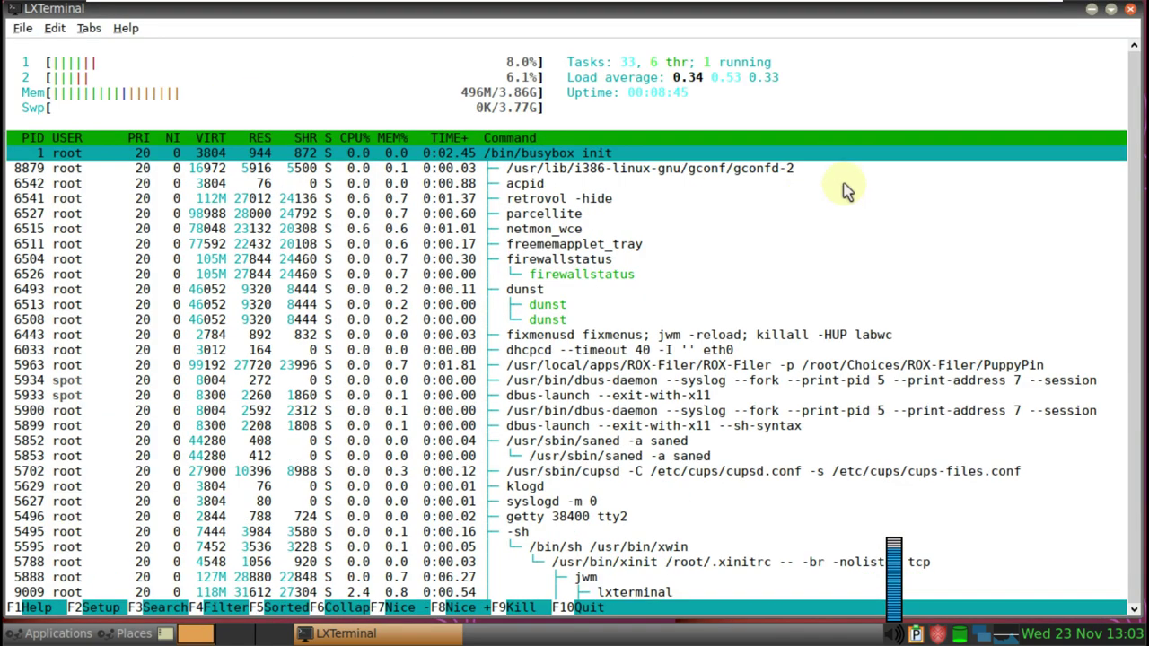
click(125, 28)
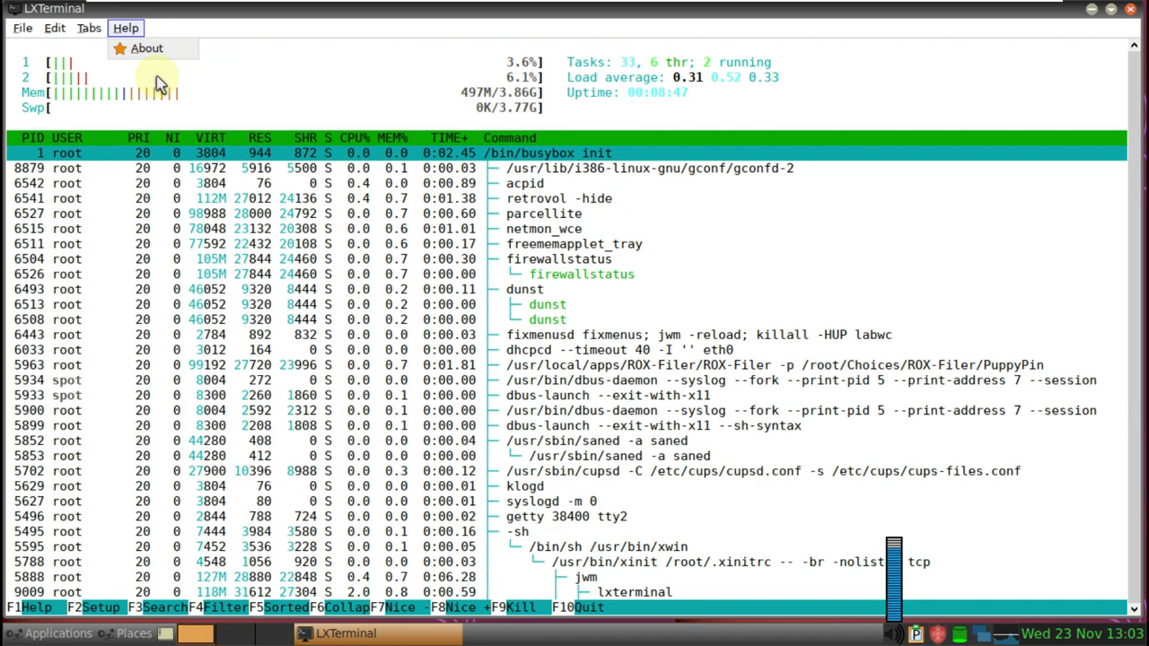
click(148, 51)
click(325, 97)
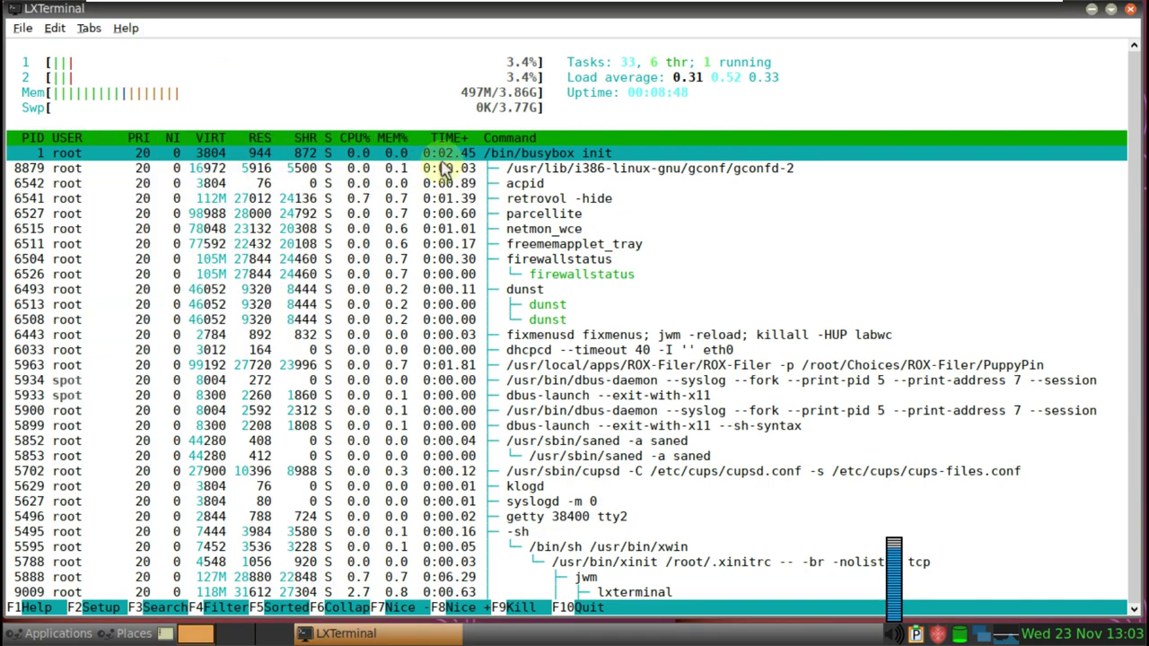
click(1130, 9)
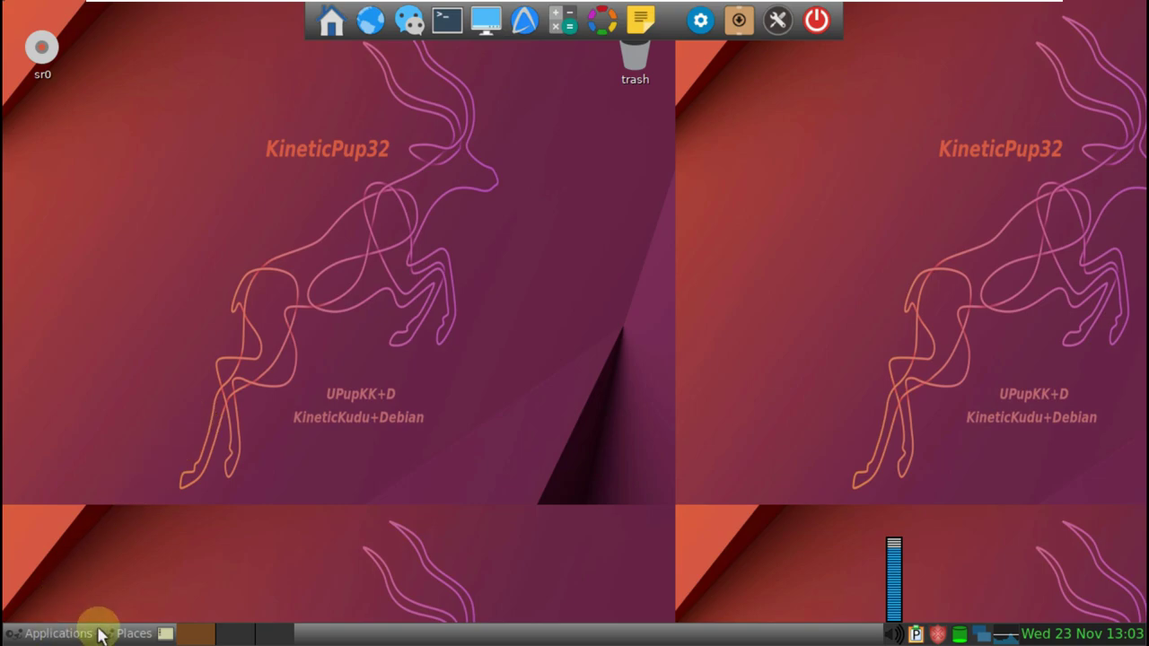
Look through the home folder and ROX-Filer's Help folder, reopening the home folder once, and close all file manager windows.
click(127, 634)
click(136, 423)
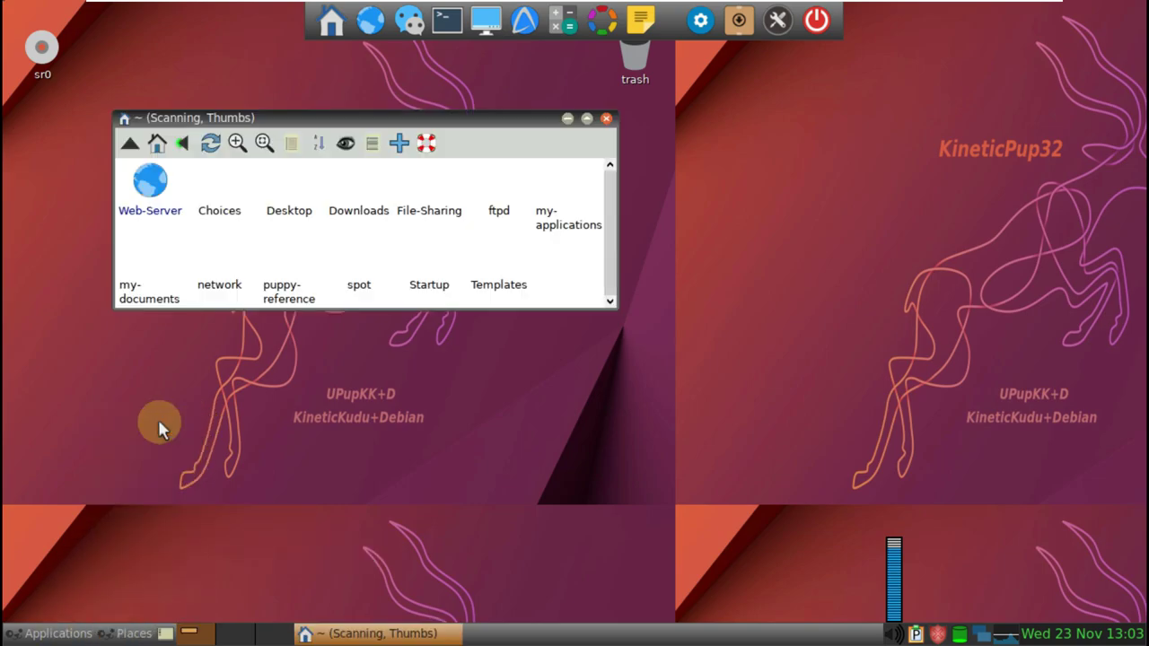
click(426, 142)
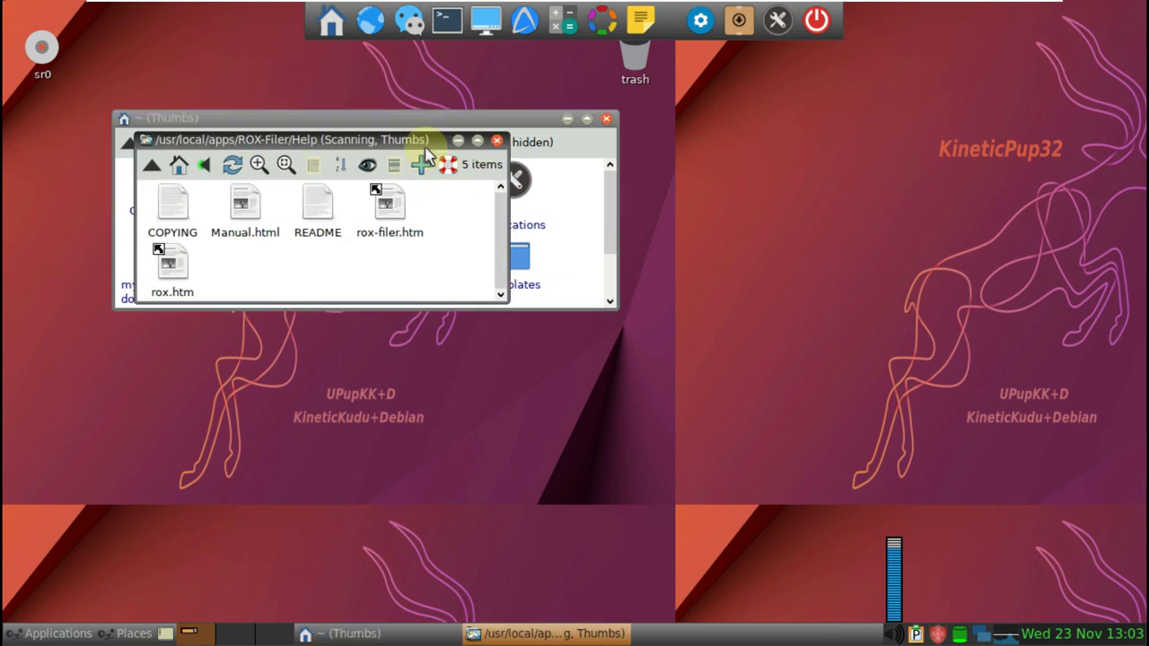
click(497, 141)
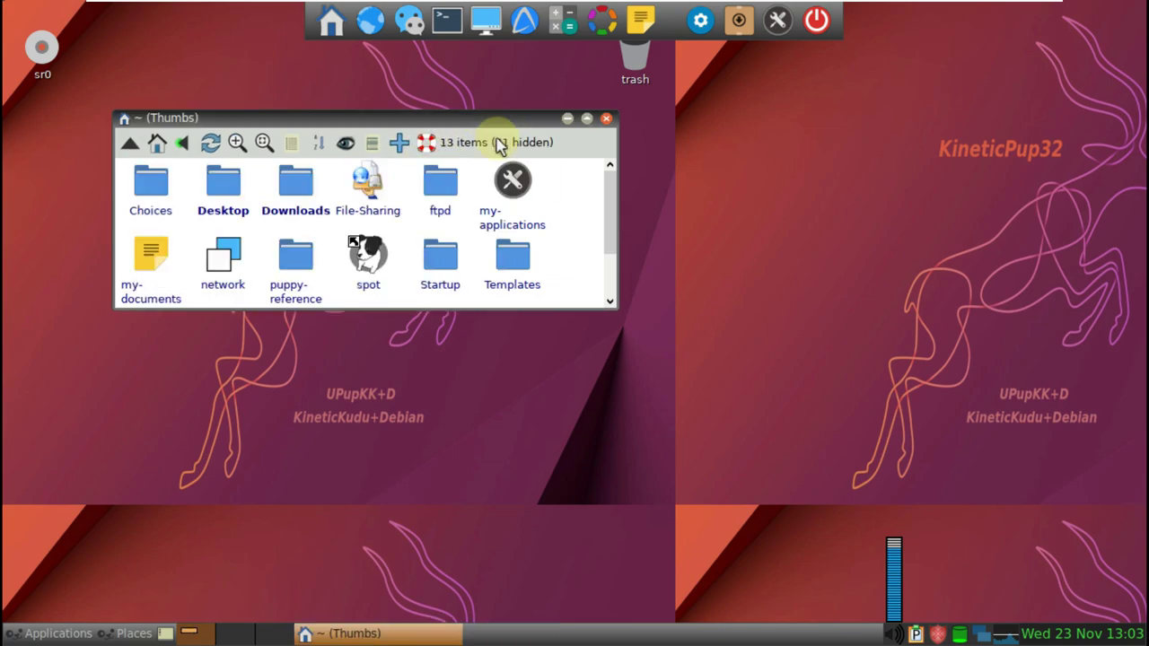
click(606, 119)
click(334, 23)
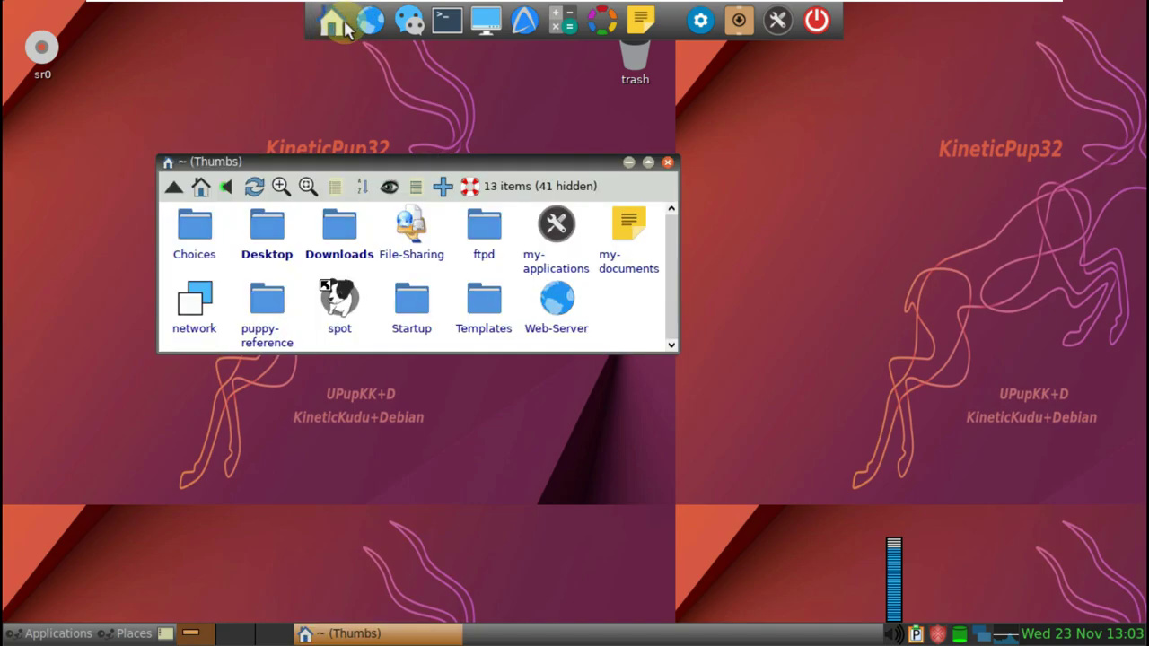
click(667, 162)
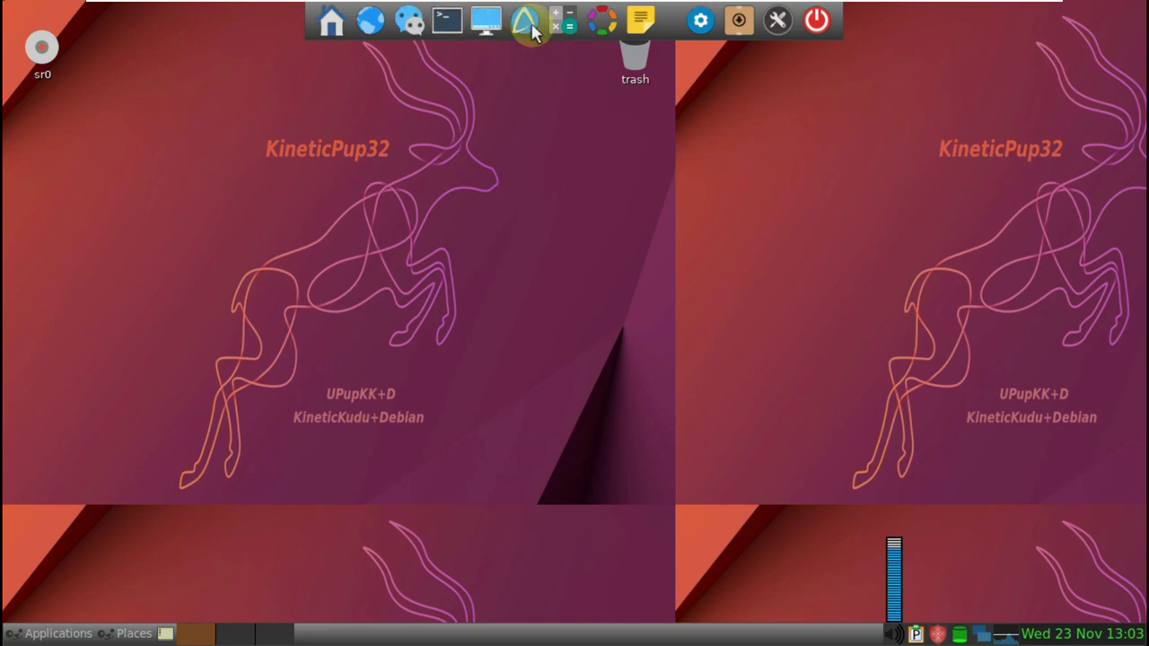
Open the Task Manager maximized and view its About information.
click(483, 23)
click(575, 189)
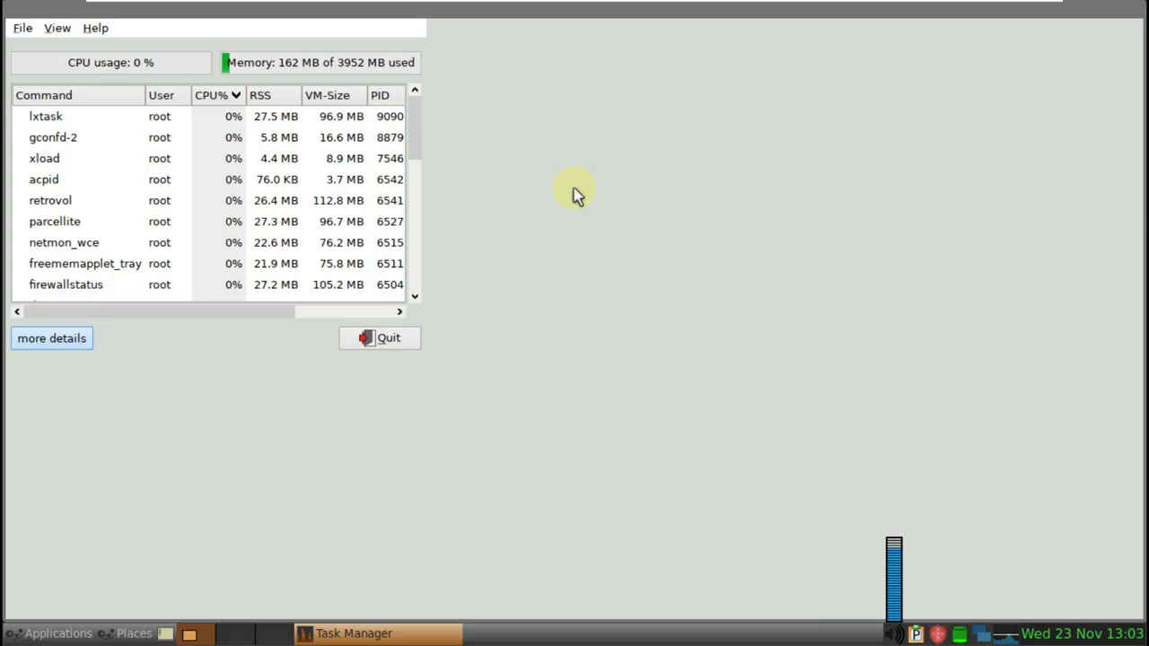
click(93, 28)
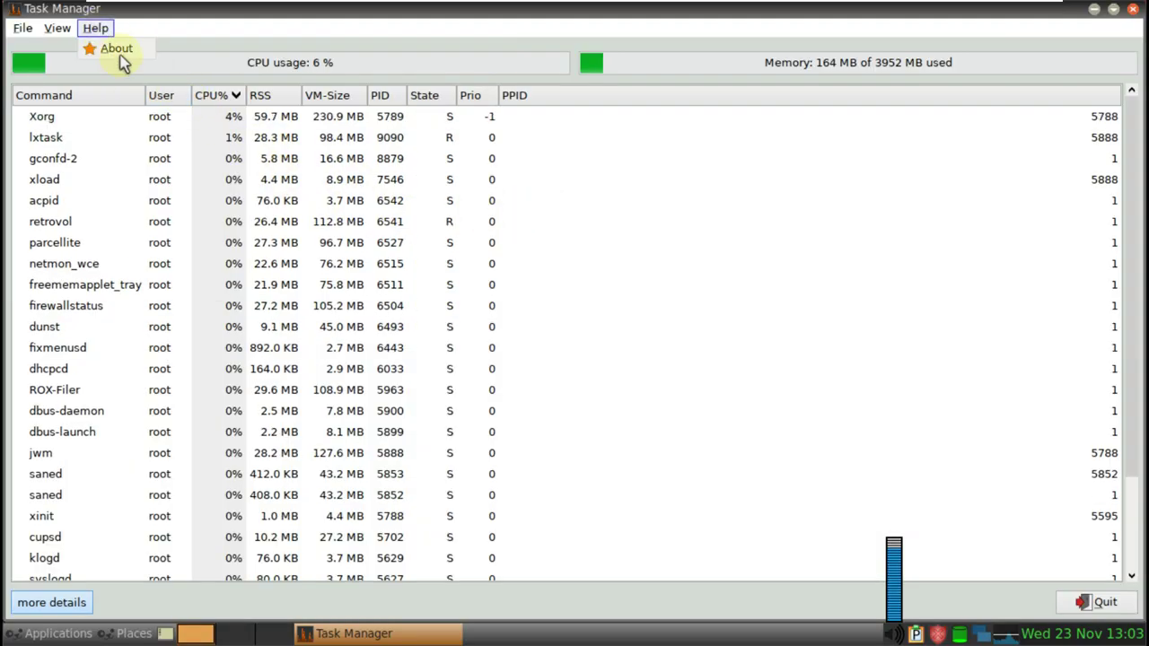
click(117, 50)
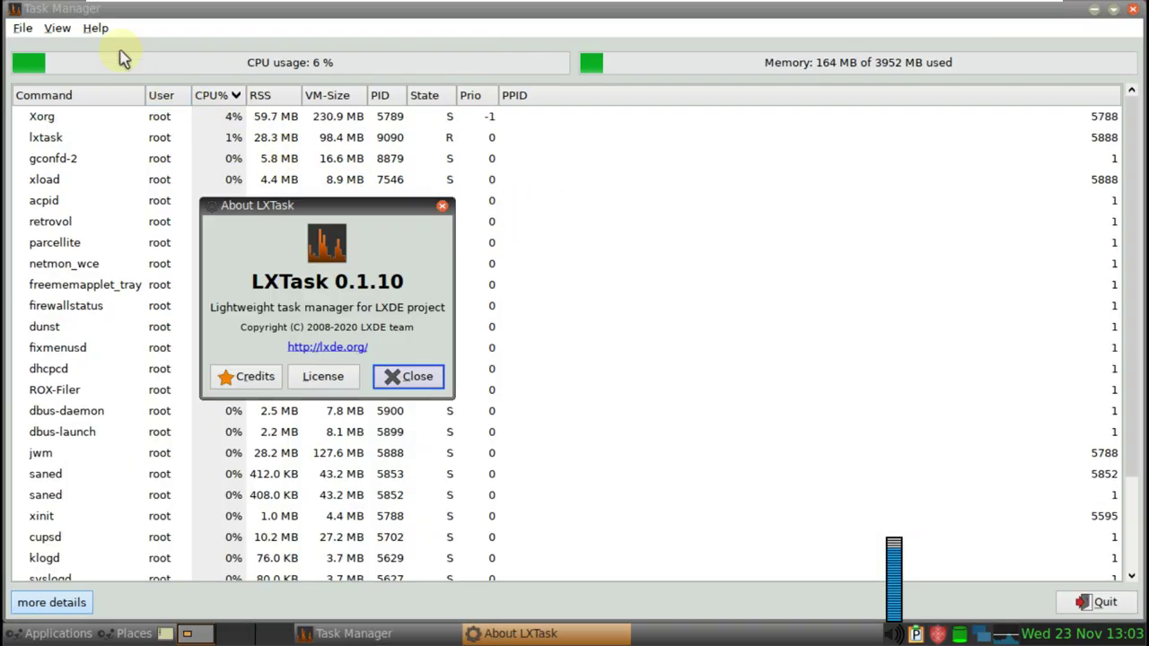
click(416, 380)
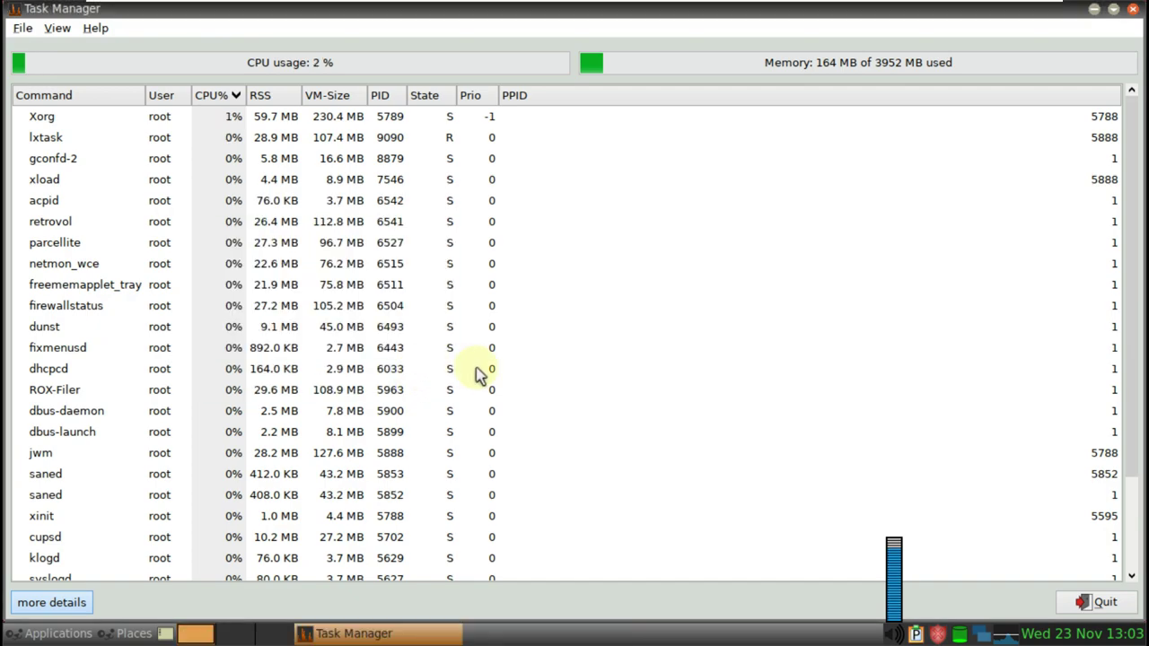
Look through the full list of running processes in the Task Manager and quit it.
scroll(479, 376, down, 2)
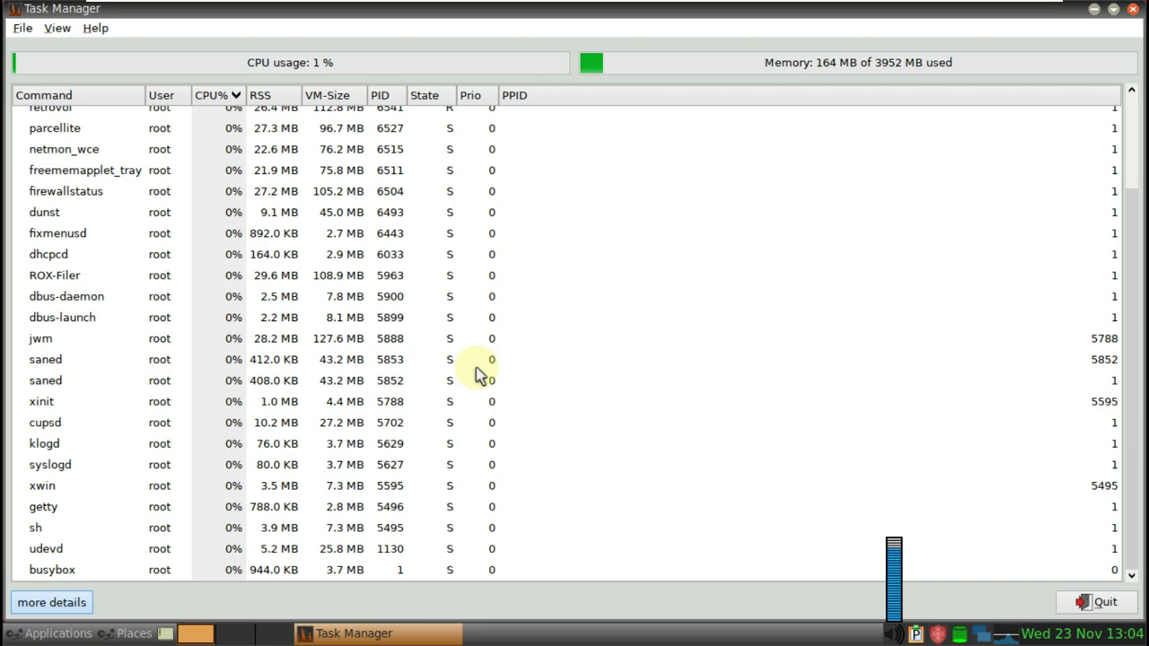
scroll(479, 375, up, 2)
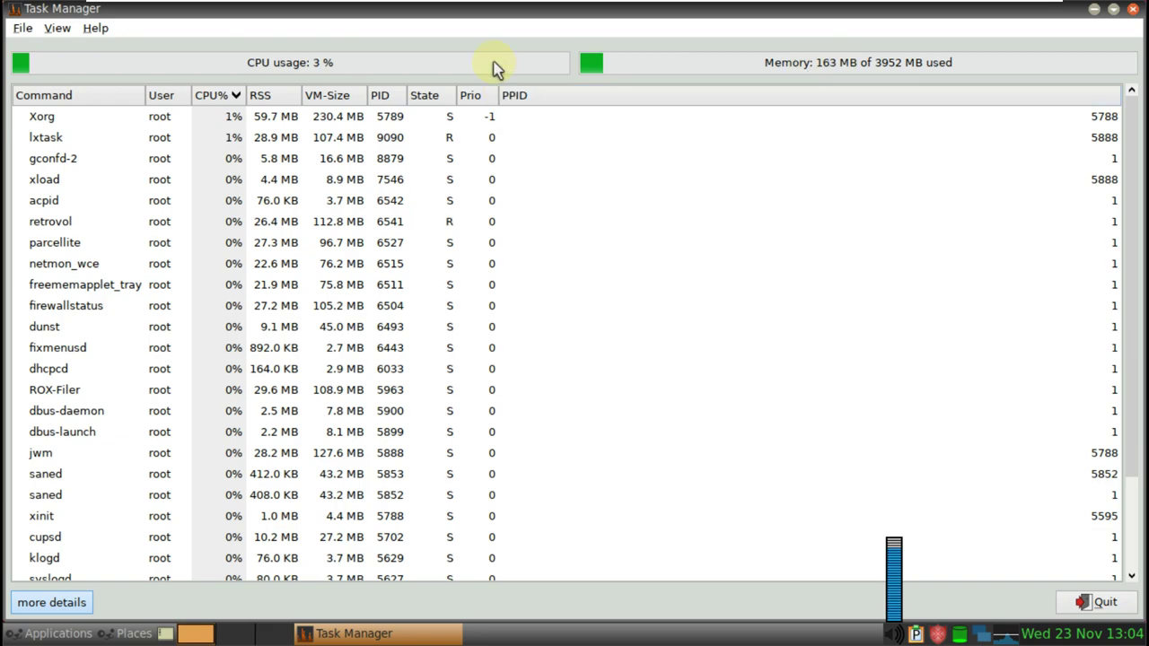
click(1097, 603)
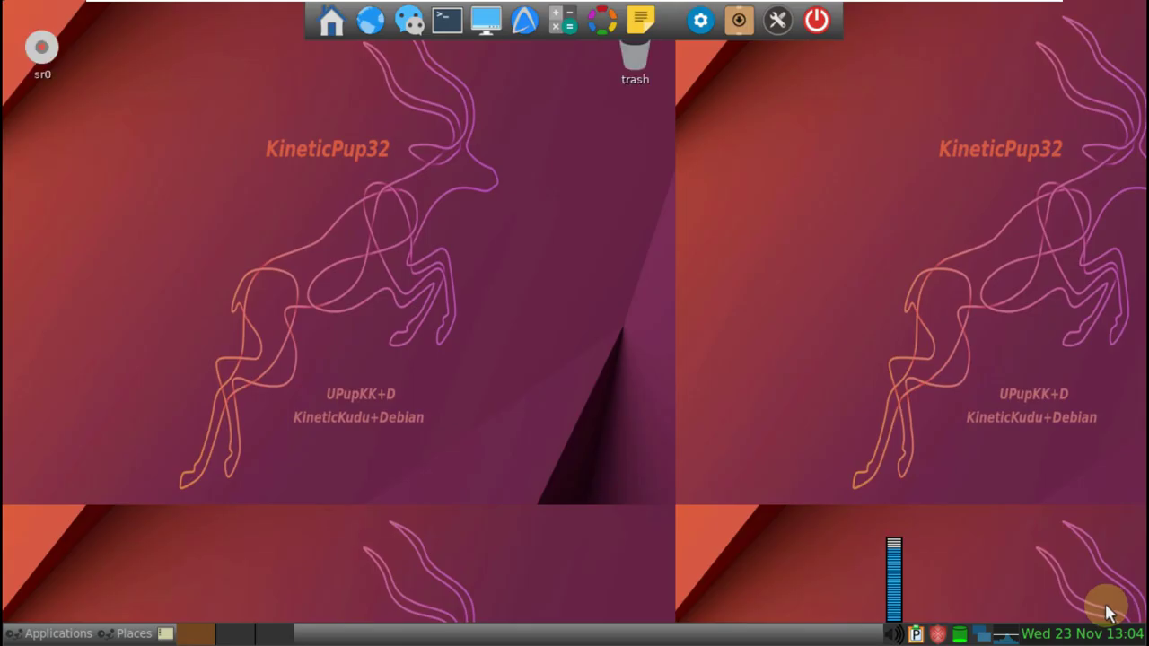
Open Tray-configuration and look through the available button functions, applications and the Tray 1 setup list.
click(785, 35)
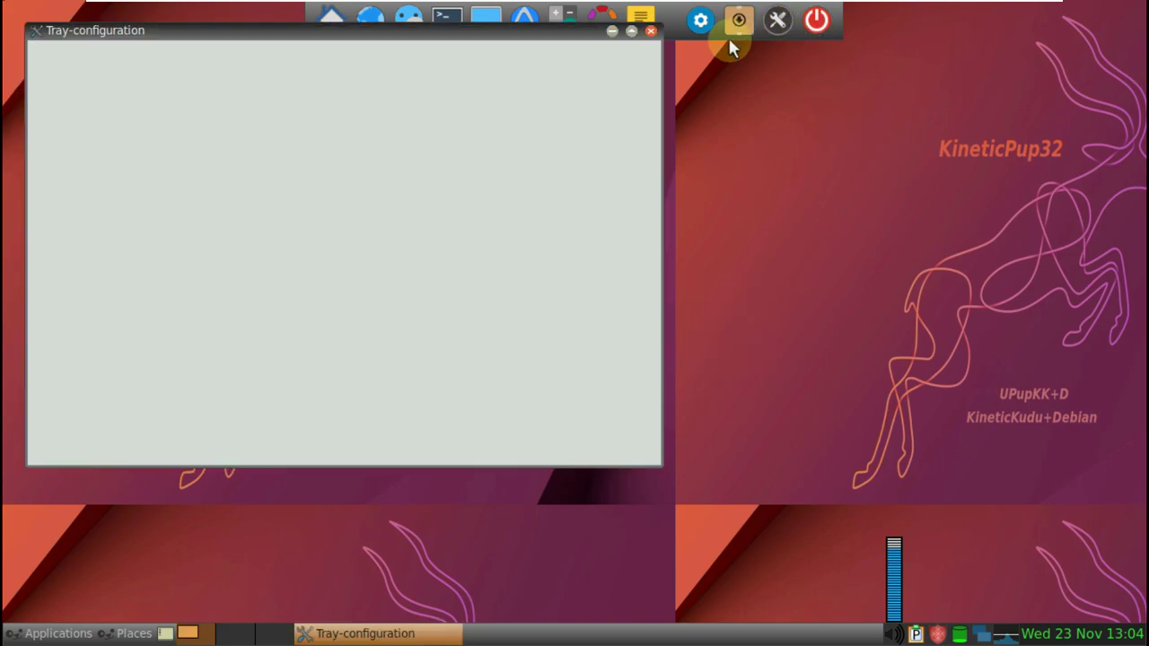
scroll(351, 258, down, 6)
scroll(354, 260, down, 3)
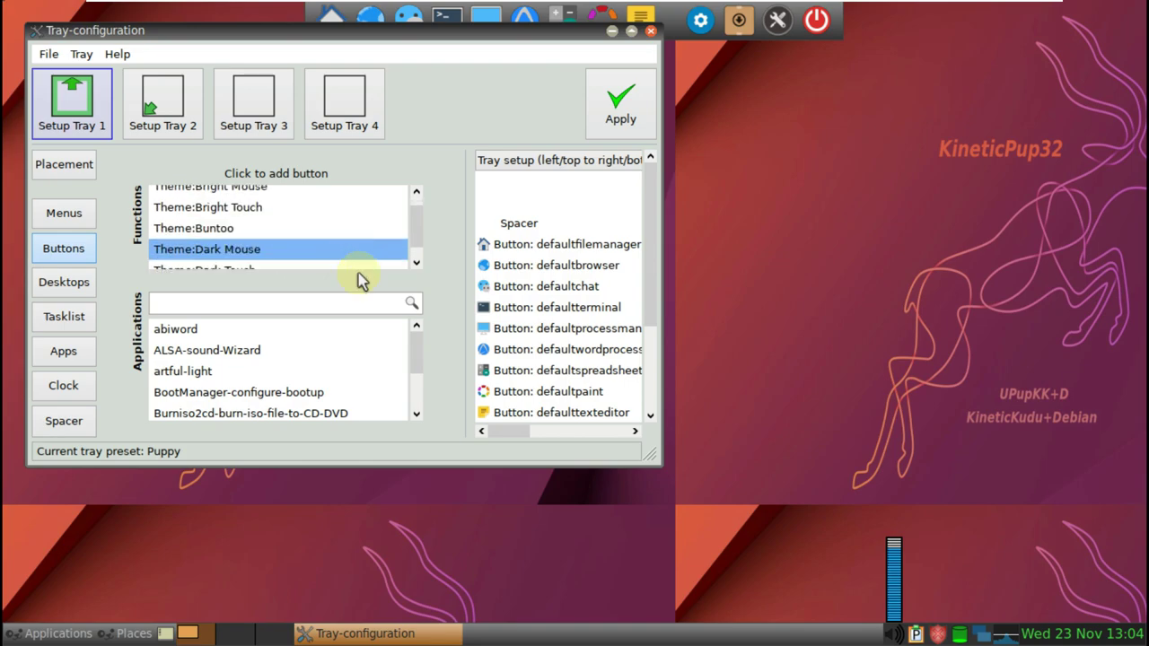
scroll(610, 297, down, 6)
scroll(616, 306, up, 5)
scroll(616, 305, up, 1)
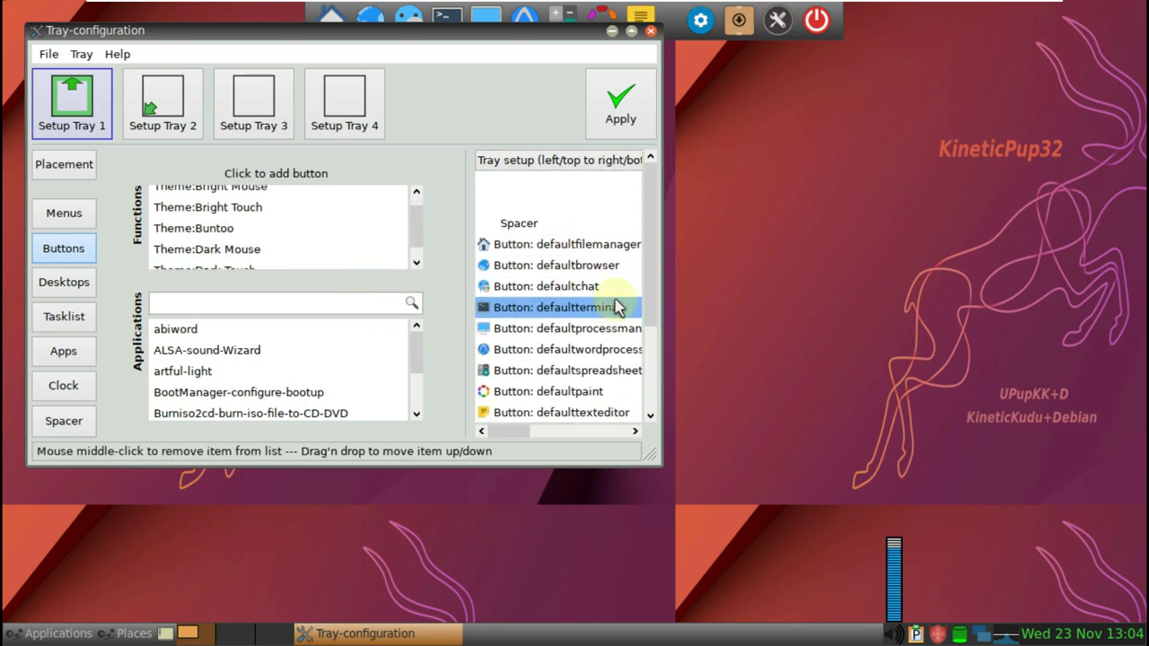